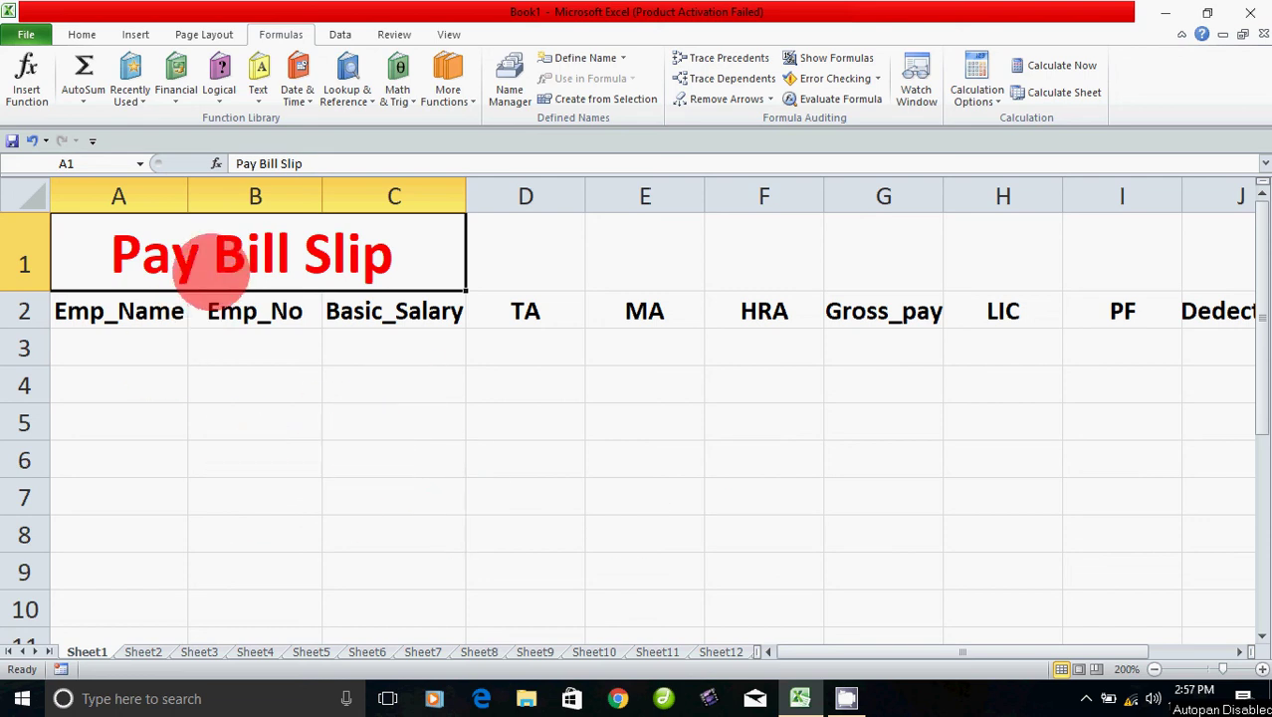
# - Highlight the merged Pay Bill Slip title at the top of the sheet
pyautogui.click(336, 383)
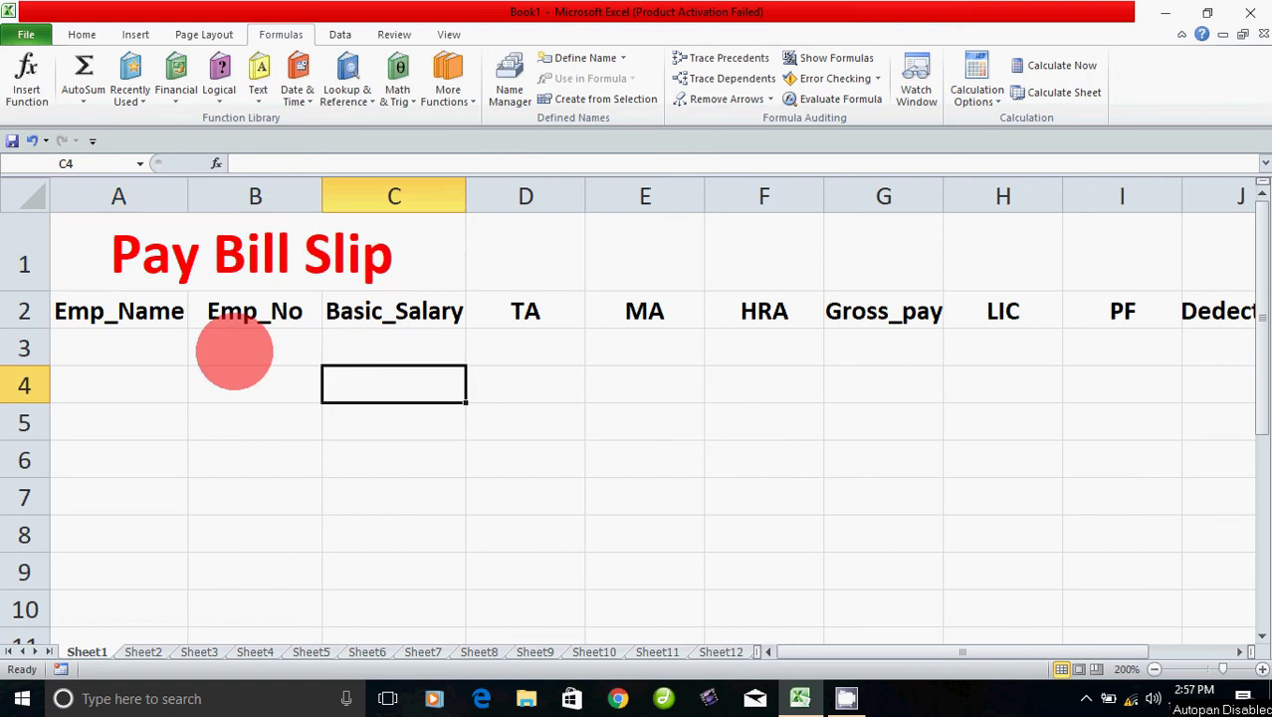
pyautogui.click(180, 250)
pyautogui.click(273, 428)
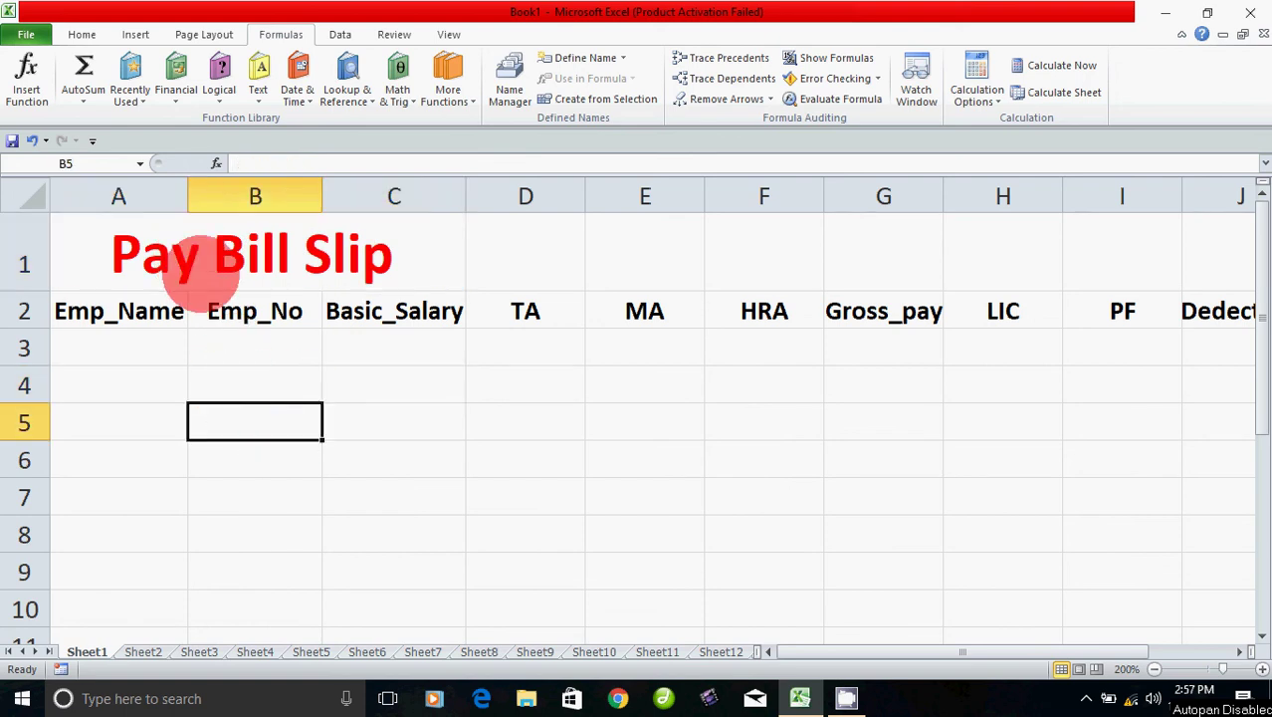
pyautogui.click(199, 273)
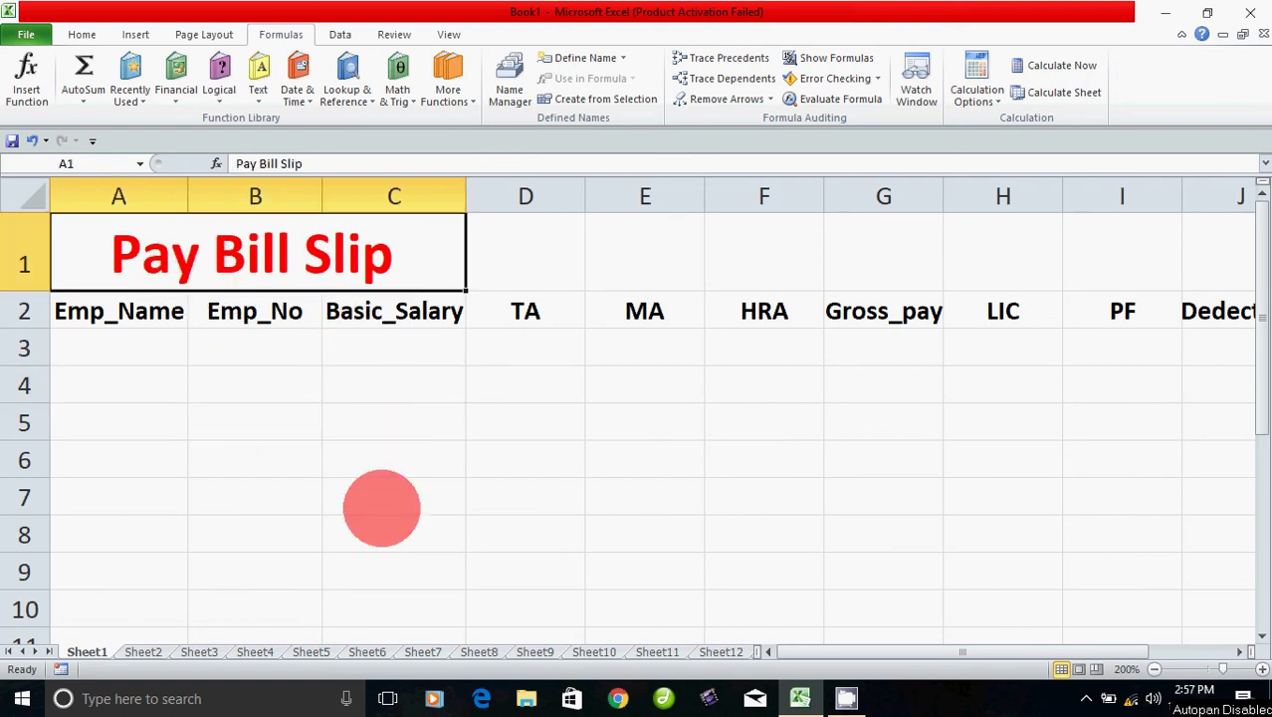
pyautogui.click(381, 507)
pyautogui.click(168, 265)
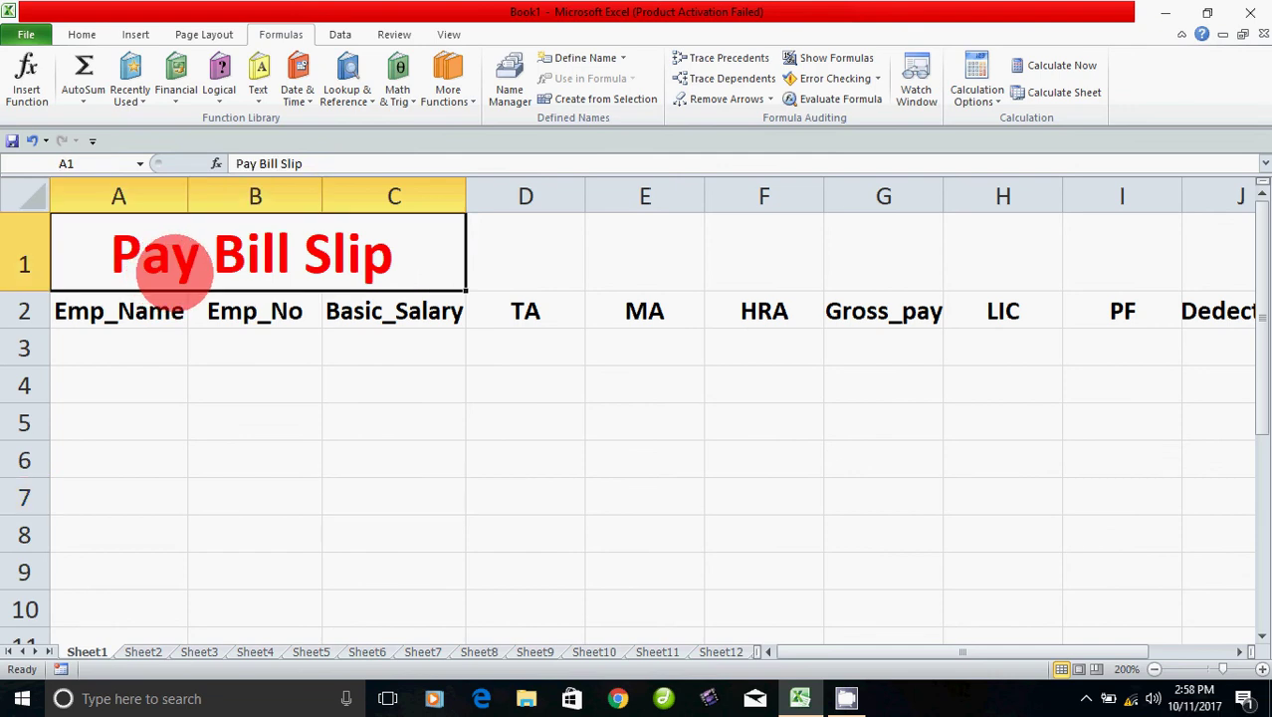
pyautogui.moveTo(74, 191)
pyautogui.mouseDown()
pyautogui.moveTo(221, 343)
pyautogui.moveTo(456, 261)
pyautogui.moveTo(75, 204)
pyautogui.mouseUp()
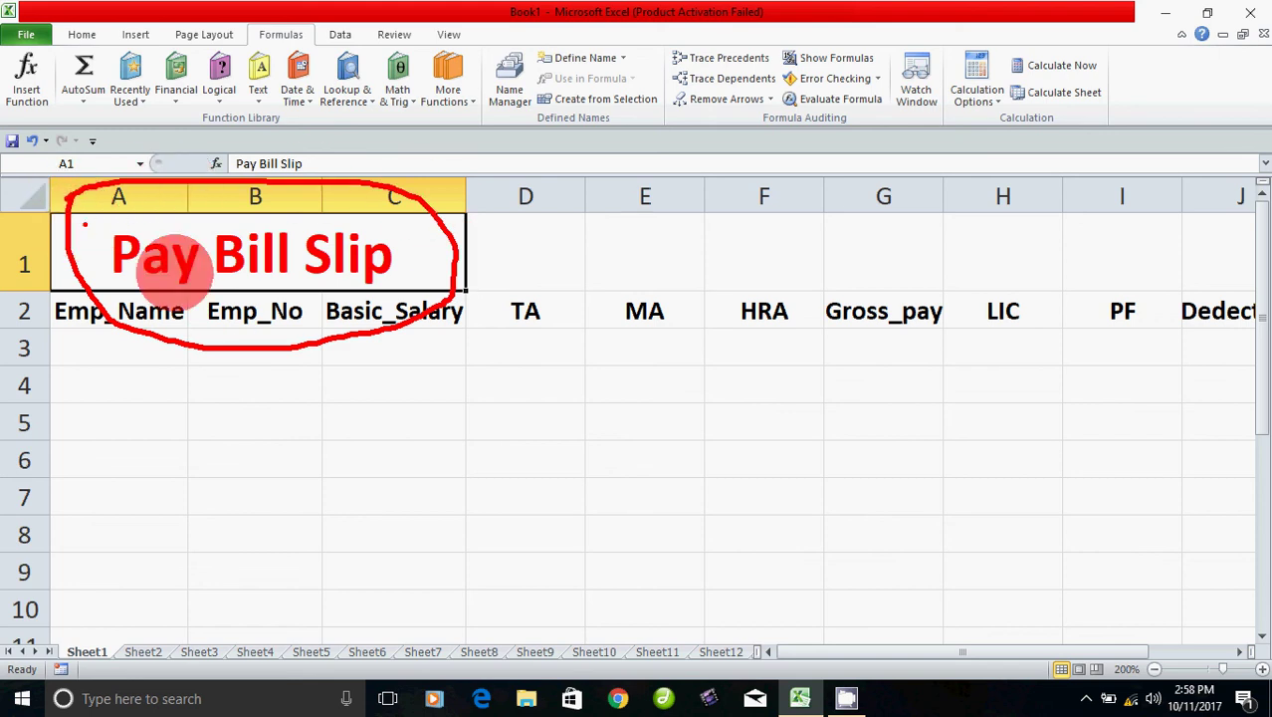
pyautogui.press('Escape')
# - Point out the Emp_Name, Emp_No, Basic_Salary, TA, MA, HRA and Gross_pay headings
pyautogui.click(139, 316)
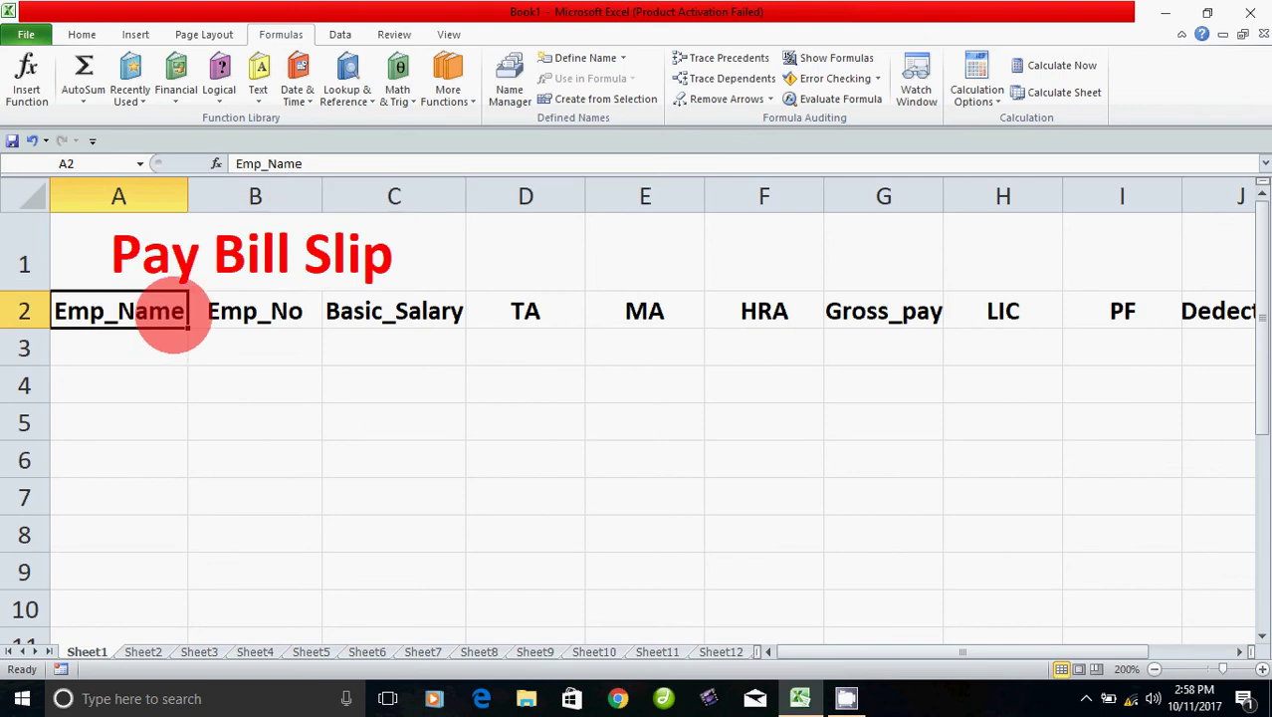
pyautogui.click(258, 320)
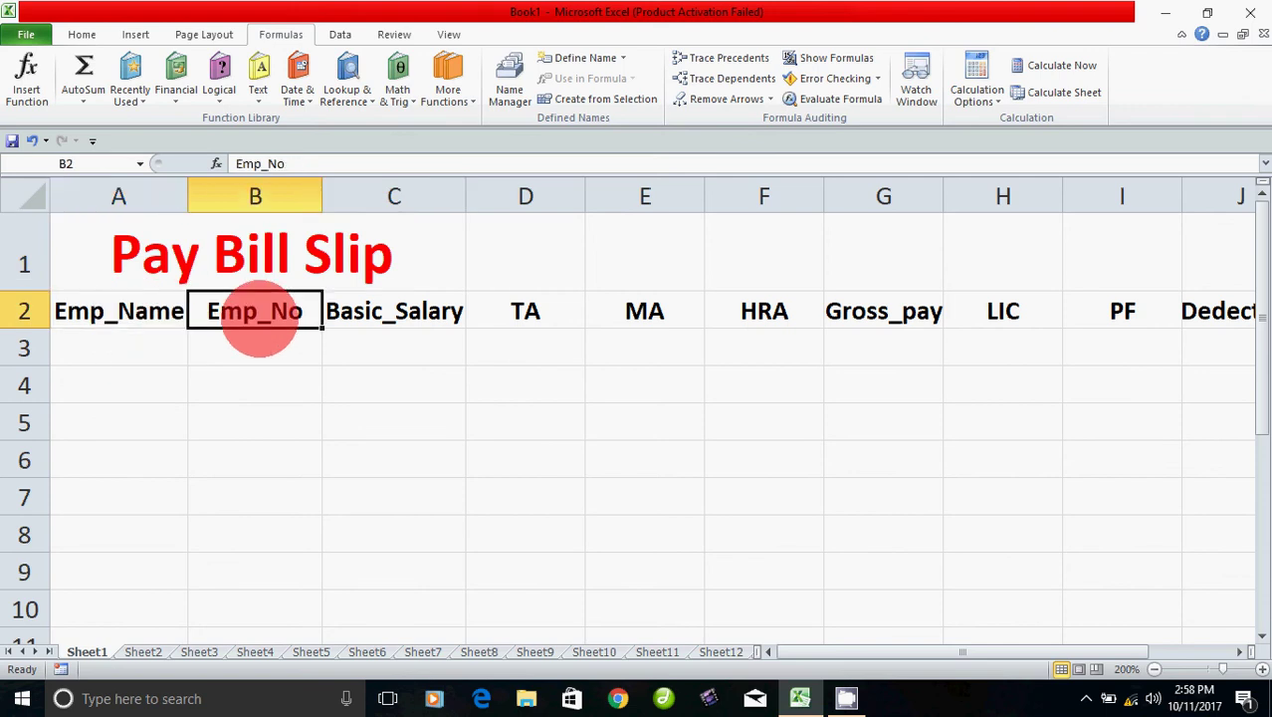
pyautogui.click(398, 316)
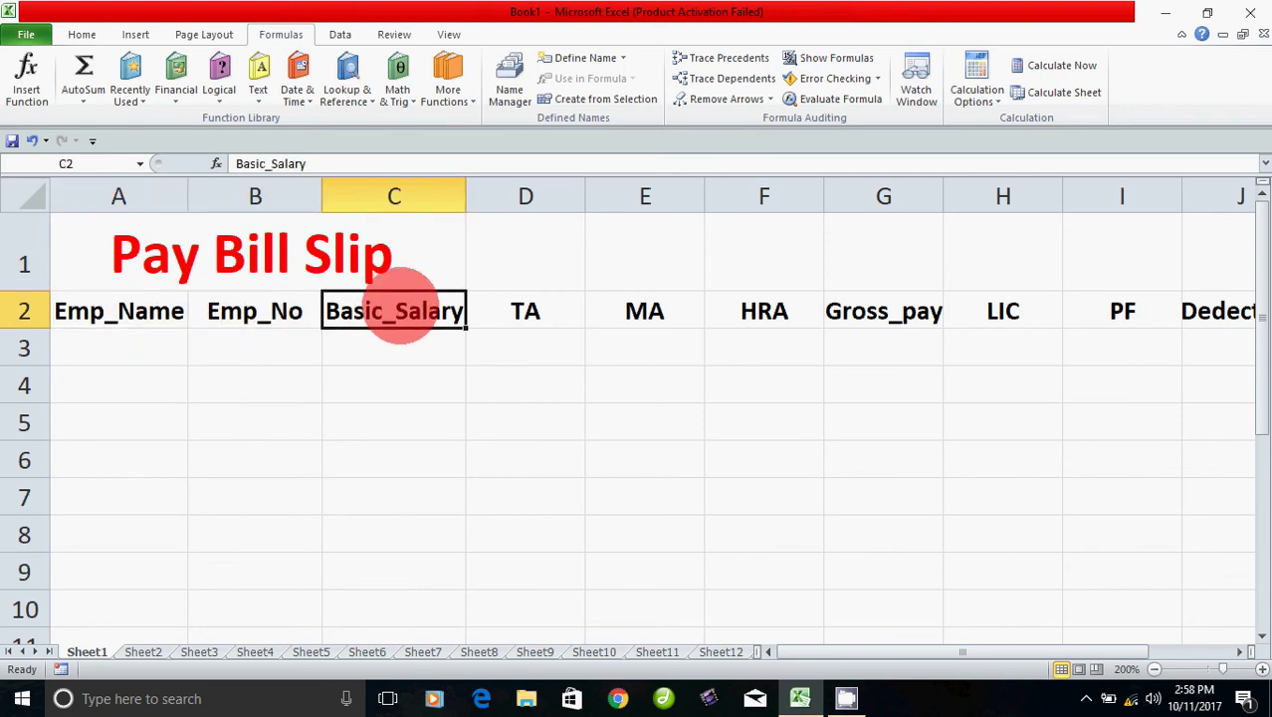
pyautogui.click(537, 311)
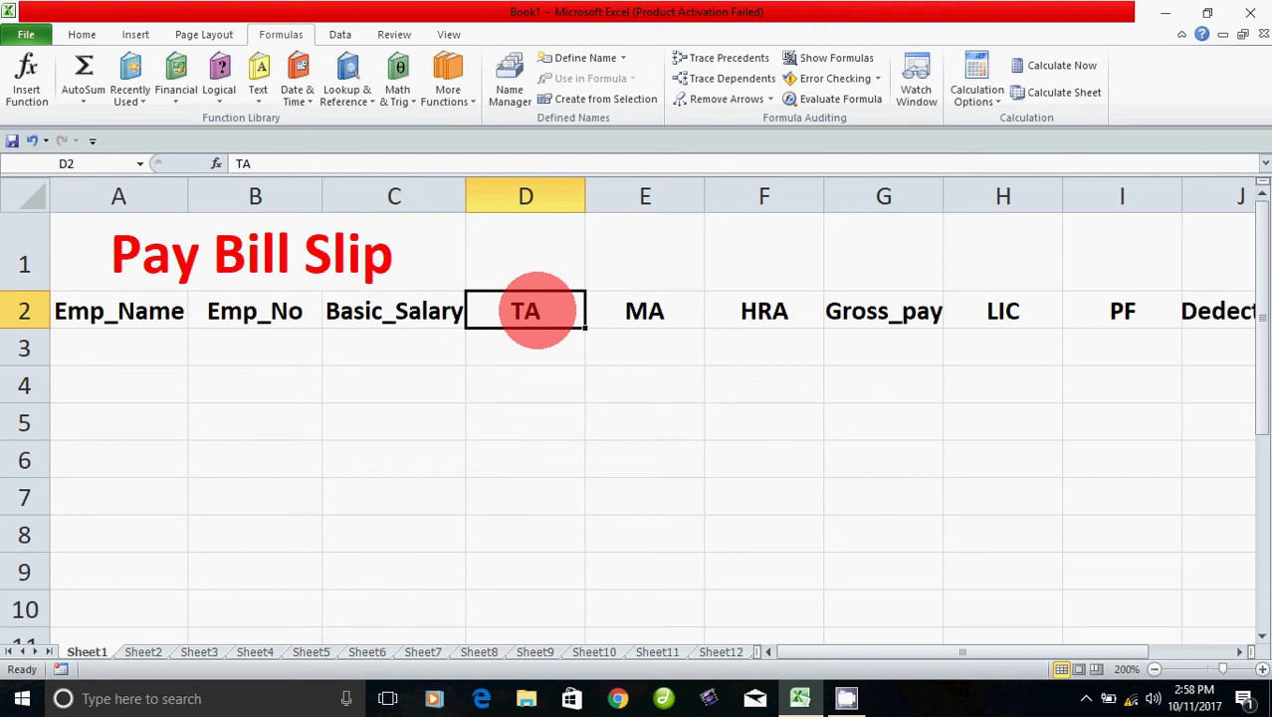
pyautogui.click(637, 310)
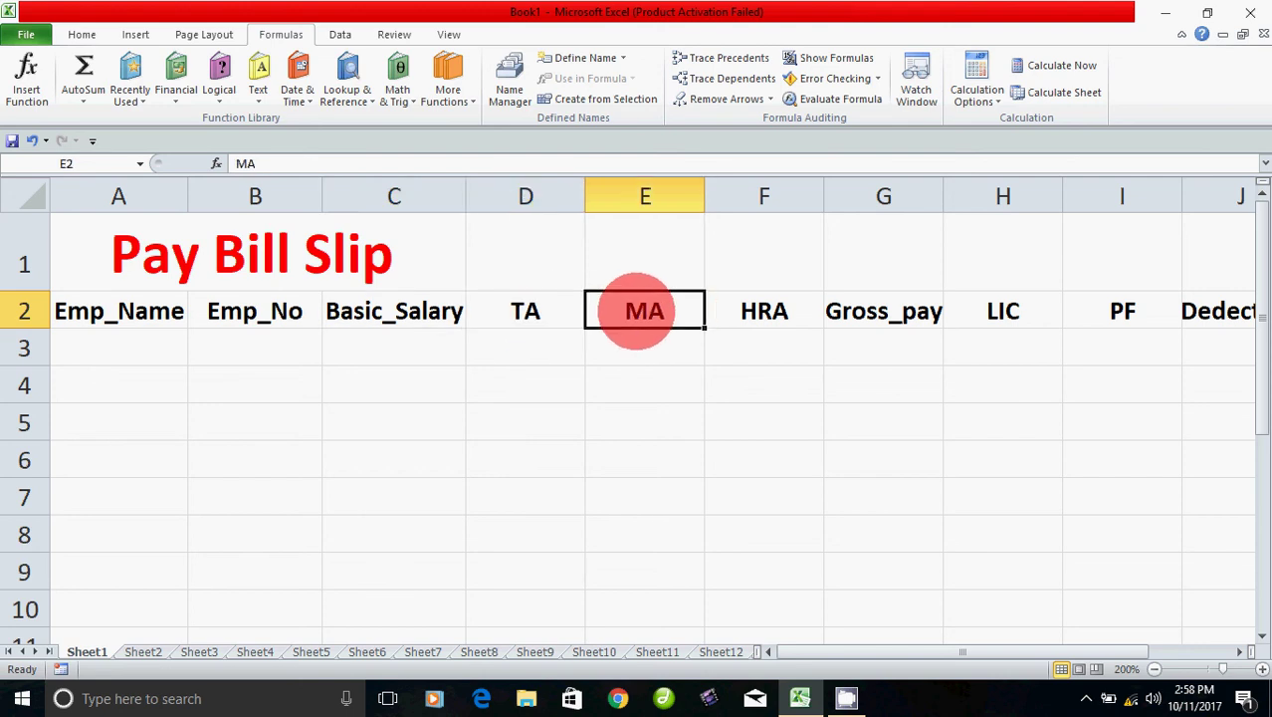
pyautogui.click(759, 312)
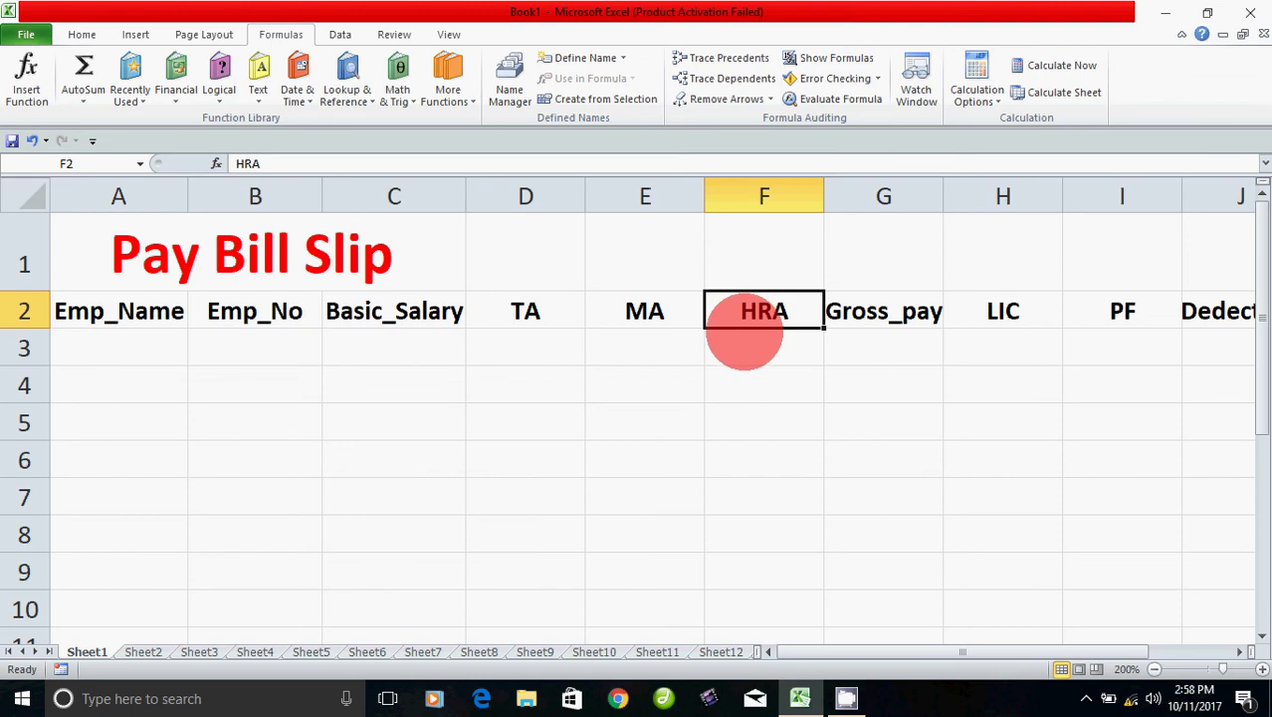
pyautogui.click(885, 315)
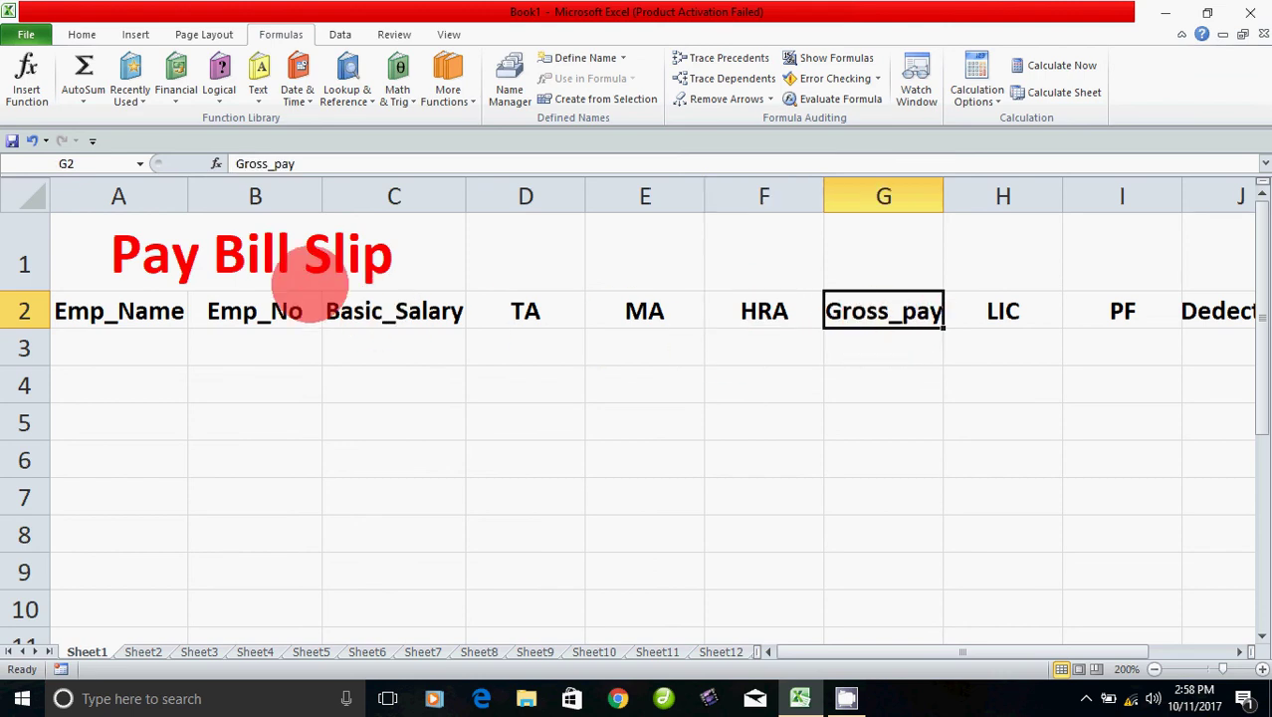
# - Review the earnings headings again, then the LIC, PF, Dedection and Net_Salary headings
pyautogui.moveTo(310, 284); pyautogui.dragTo(329, 327)
pyautogui.click(468, 416)
pyautogui.click(425, 313)
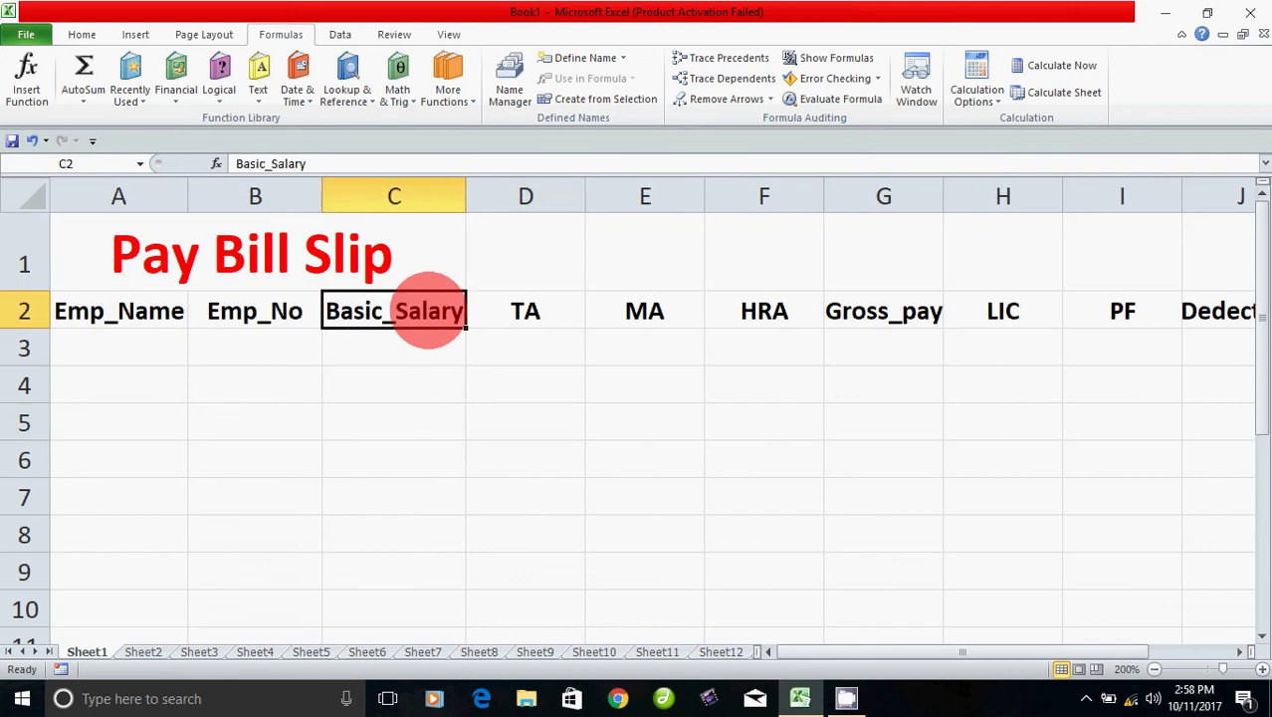
pyautogui.click(535, 310)
pyautogui.click(641, 311)
pyautogui.click(762, 311)
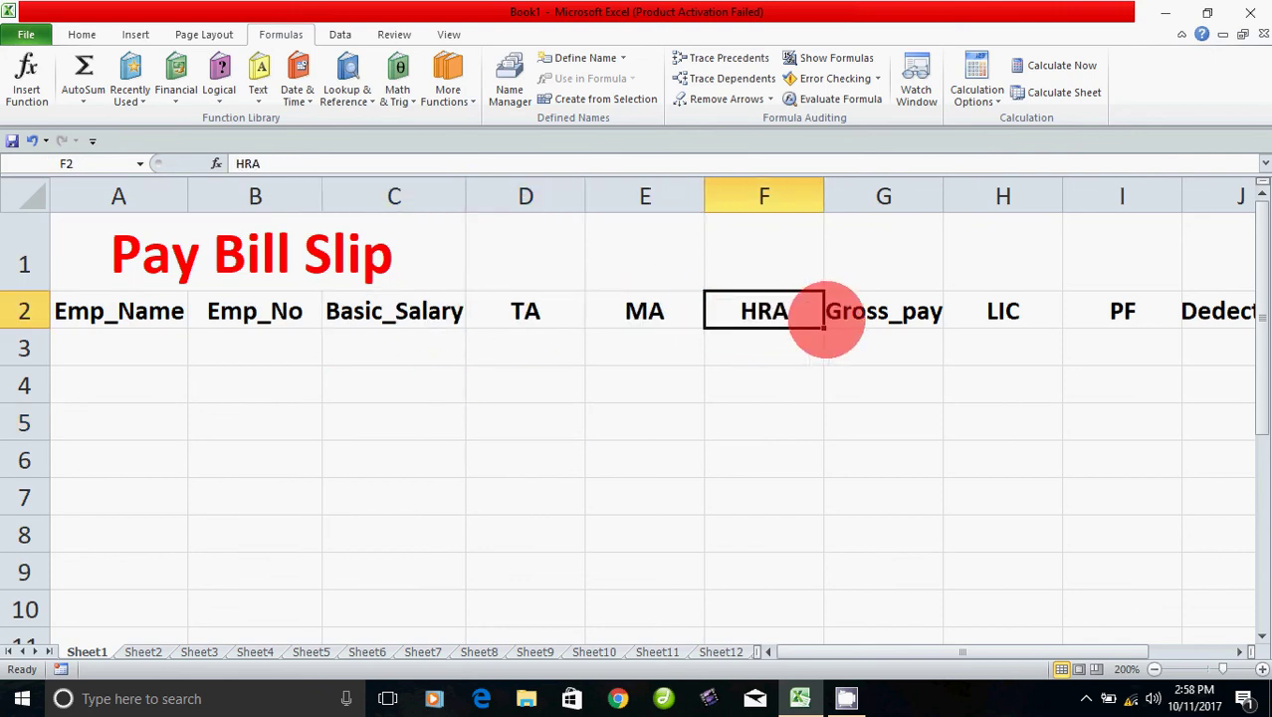
pyautogui.click(888, 316)
pyautogui.click(1000, 317)
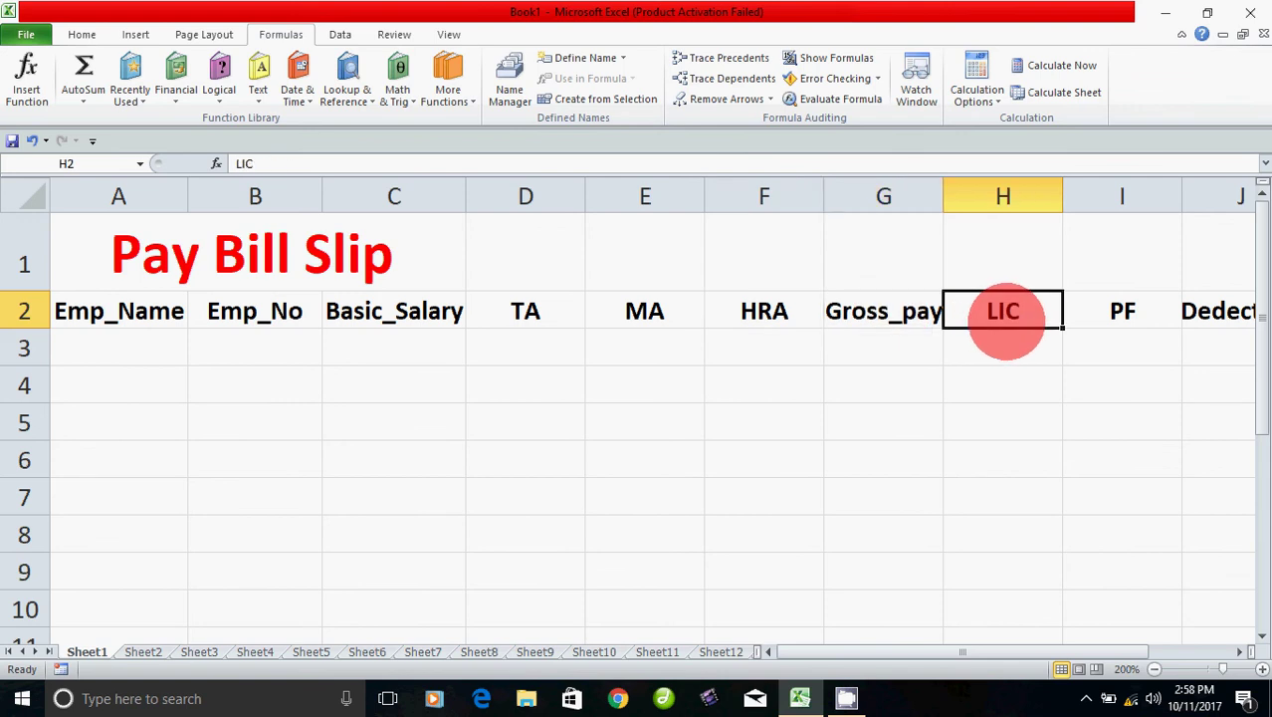
pyautogui.click(1112, 317)
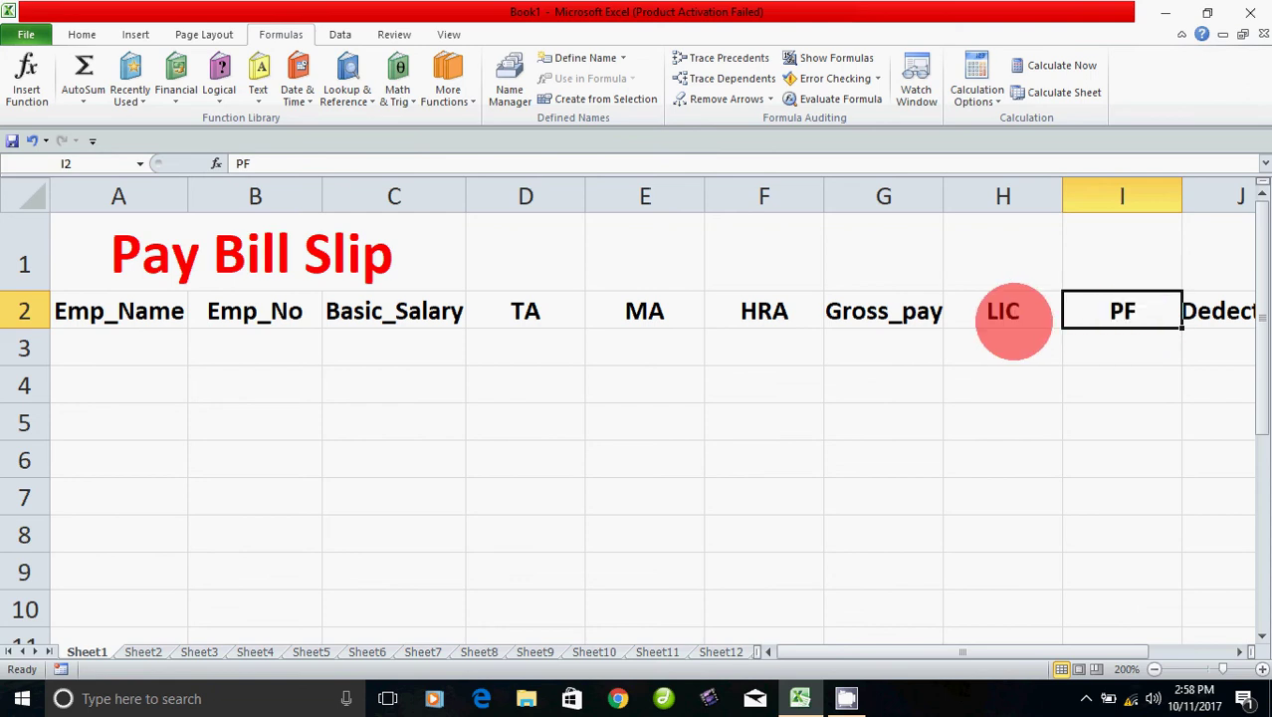
pyautogui.click(1013, 319)
pyautogui.click(1112, 316)
pyautogui.click(1005, 316)
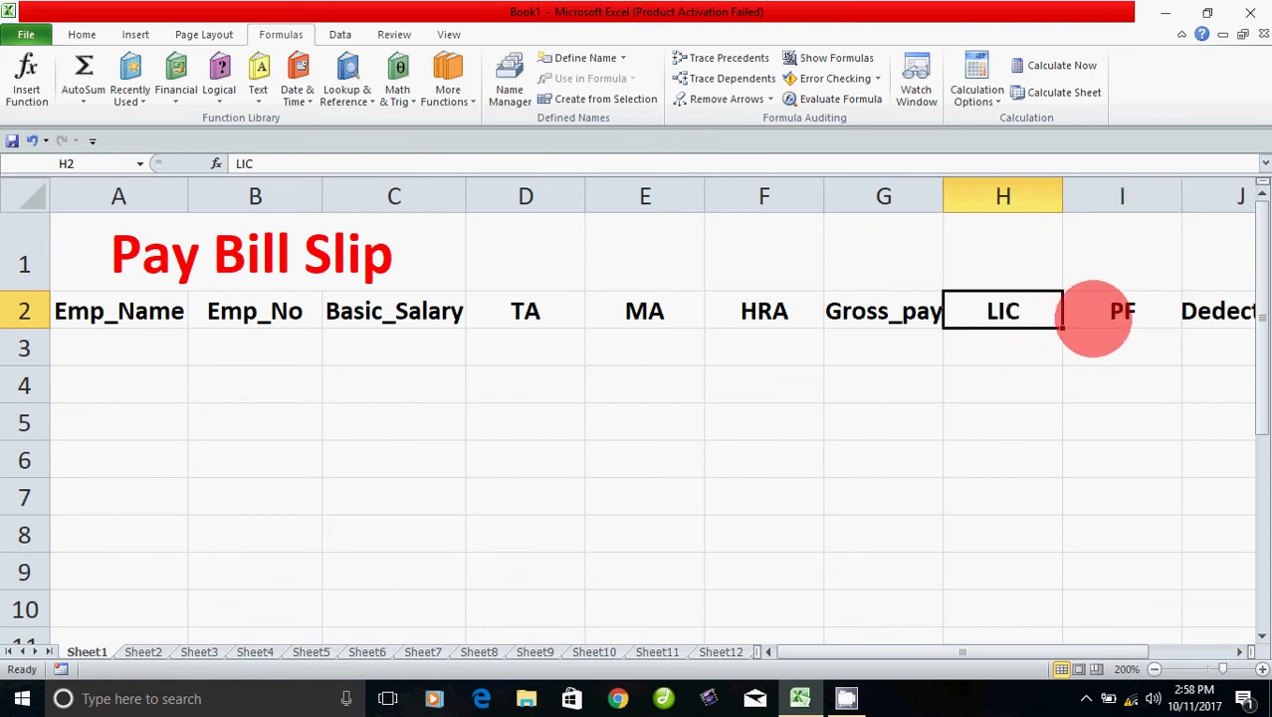
pyautogui.click(1100, 316)
pyautogui.click(1206, 315)
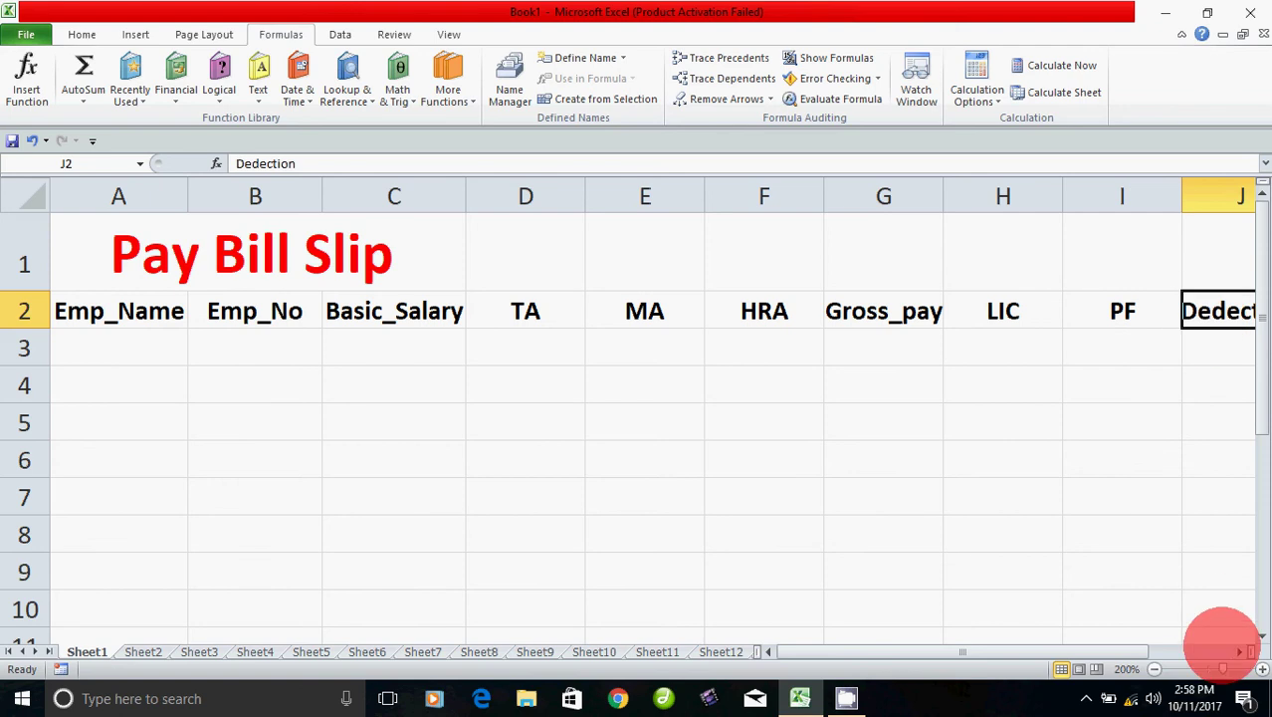
pyautogui.click(1239, 651)
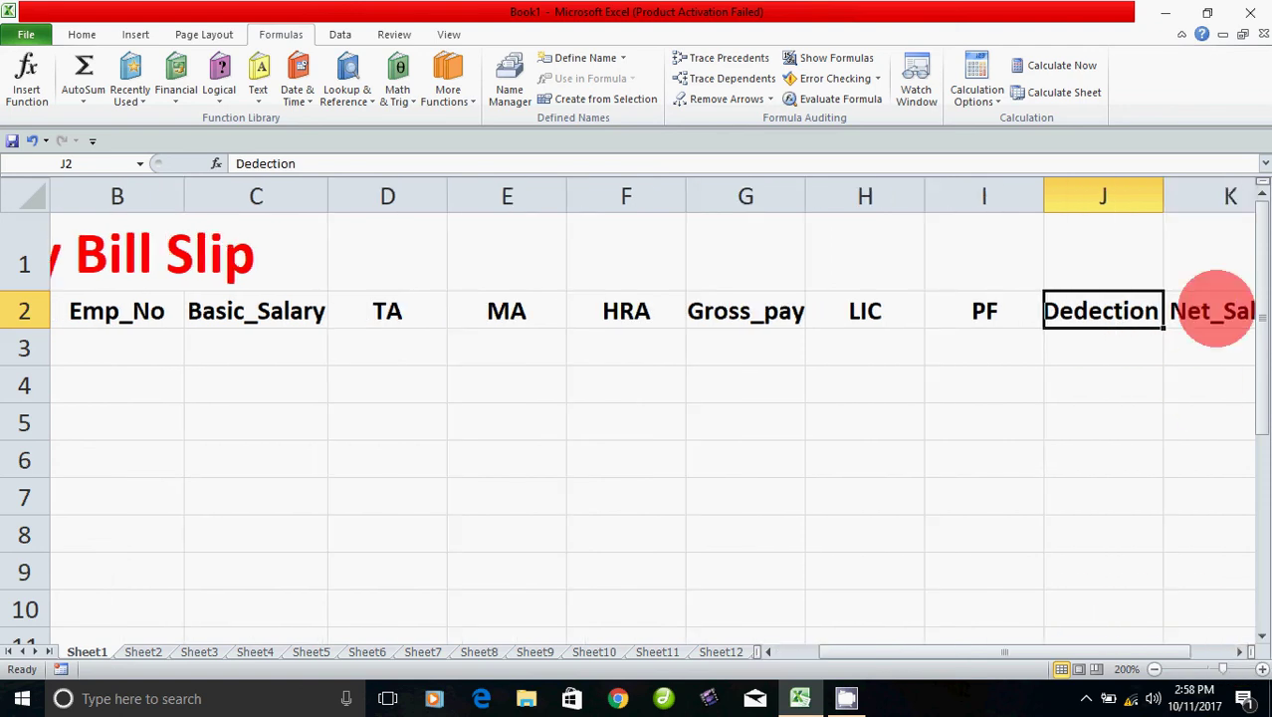
pyautogui.click(1221, 312)
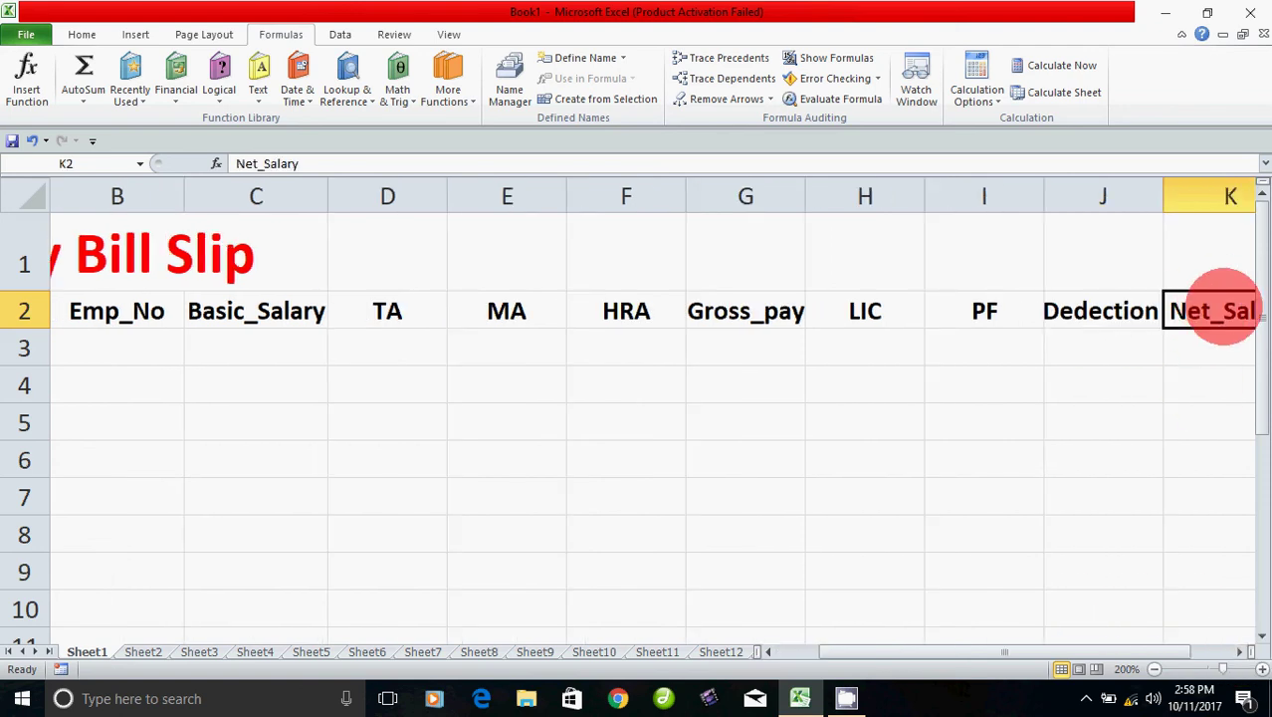
pyautogui.moveTo(1070, 650); pyautogui.dragTo(900, 652)
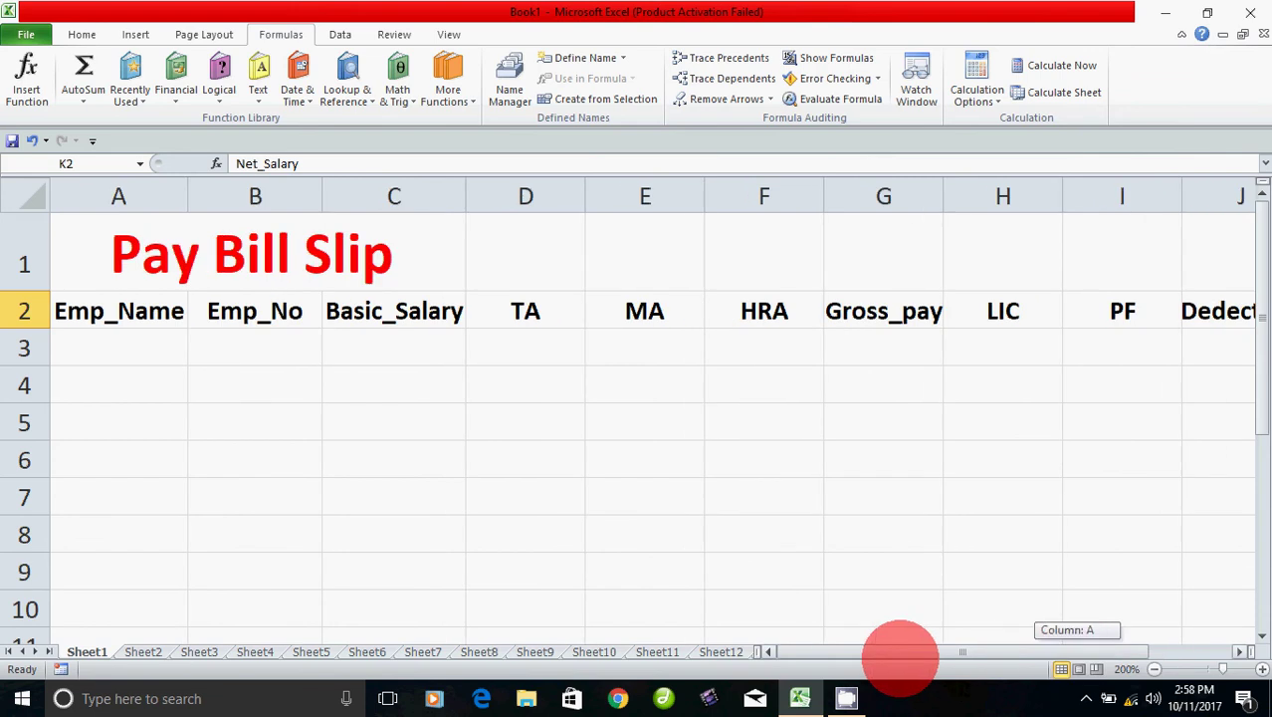
# - Enter the five employee names one per row from A3 down to A7
pyautogui.click(147, 346)
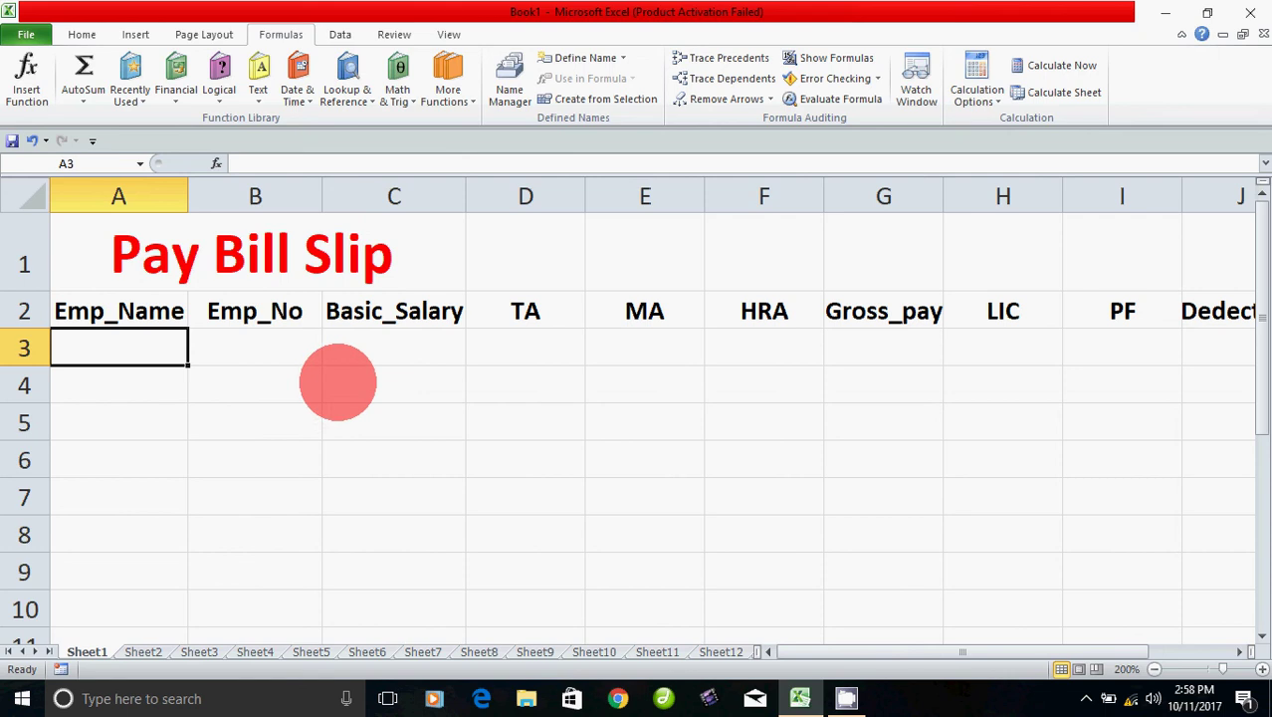
pyautogui.click(214, 257)
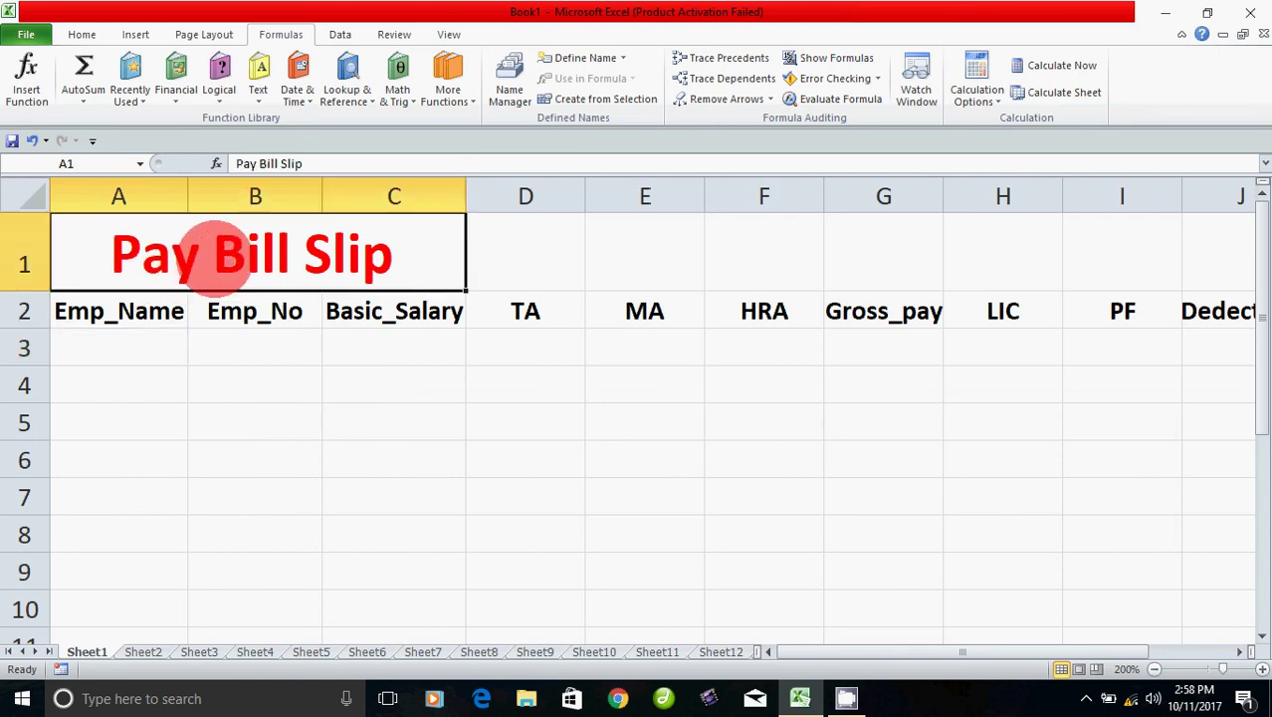
pyautogui.click(397, 492)
pyautogui.click(140, 351)
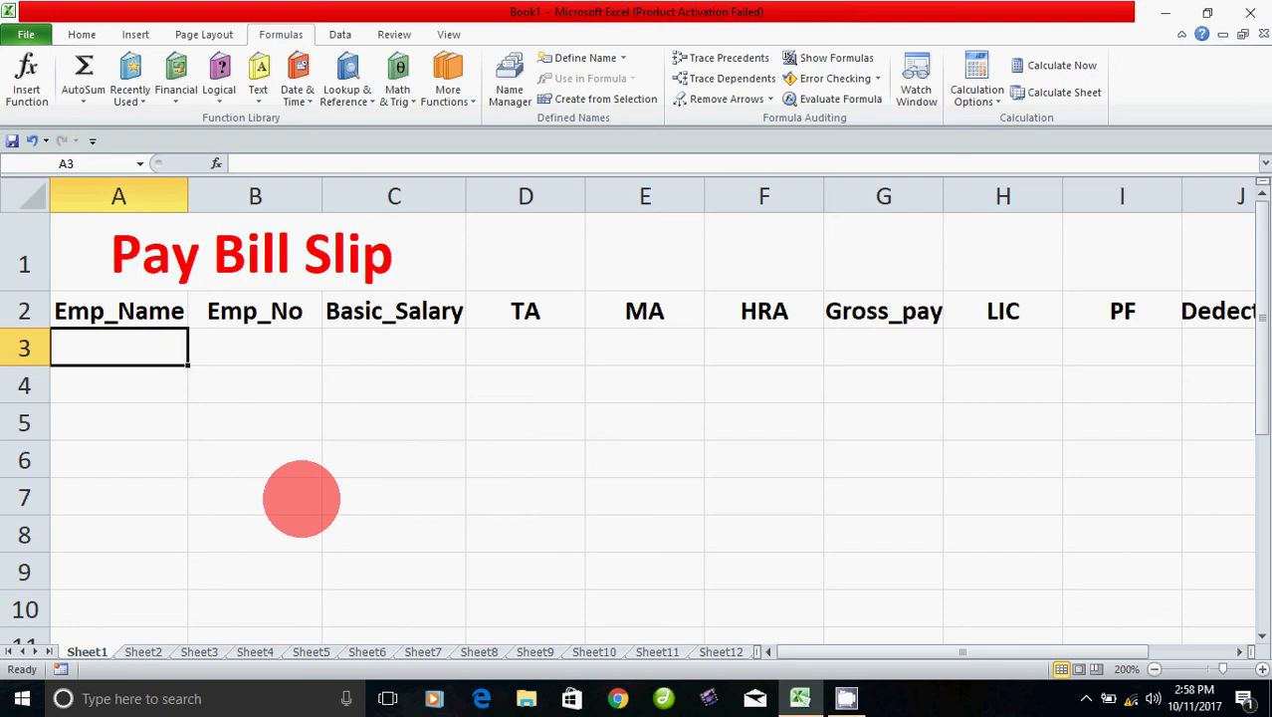
pyautogui.write('Sivakumar')
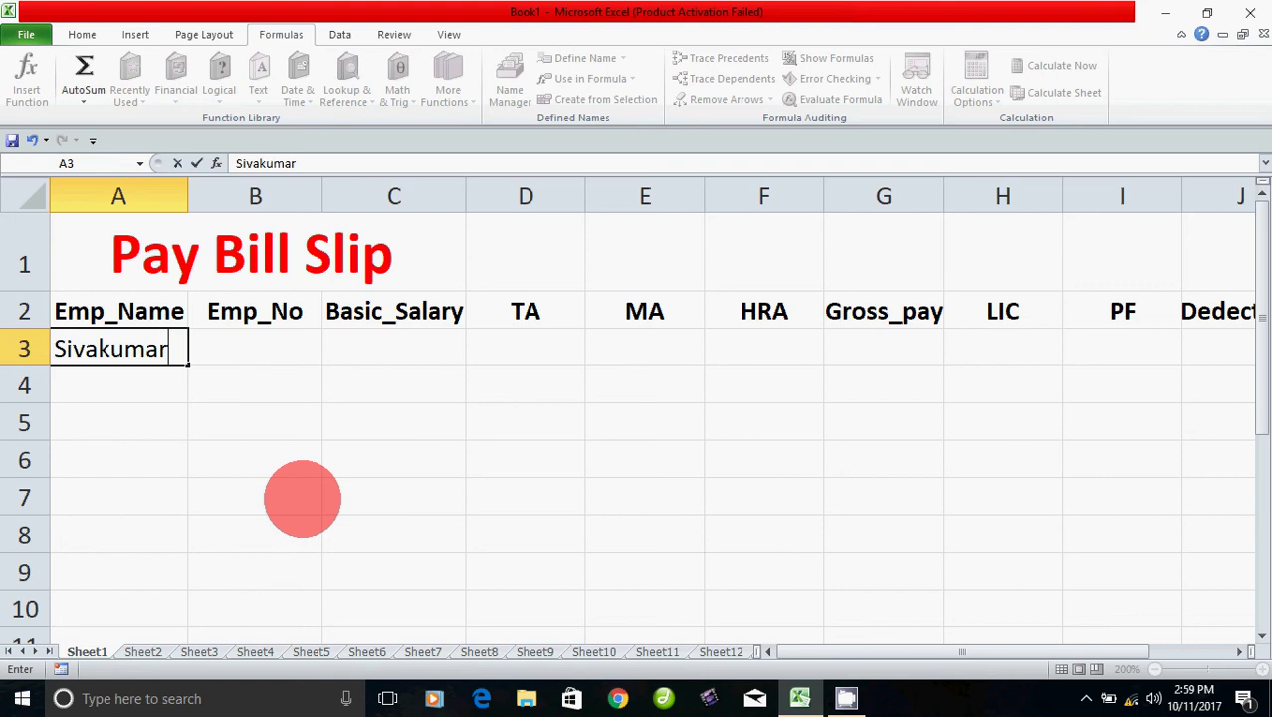
pyautogui.press('Return')
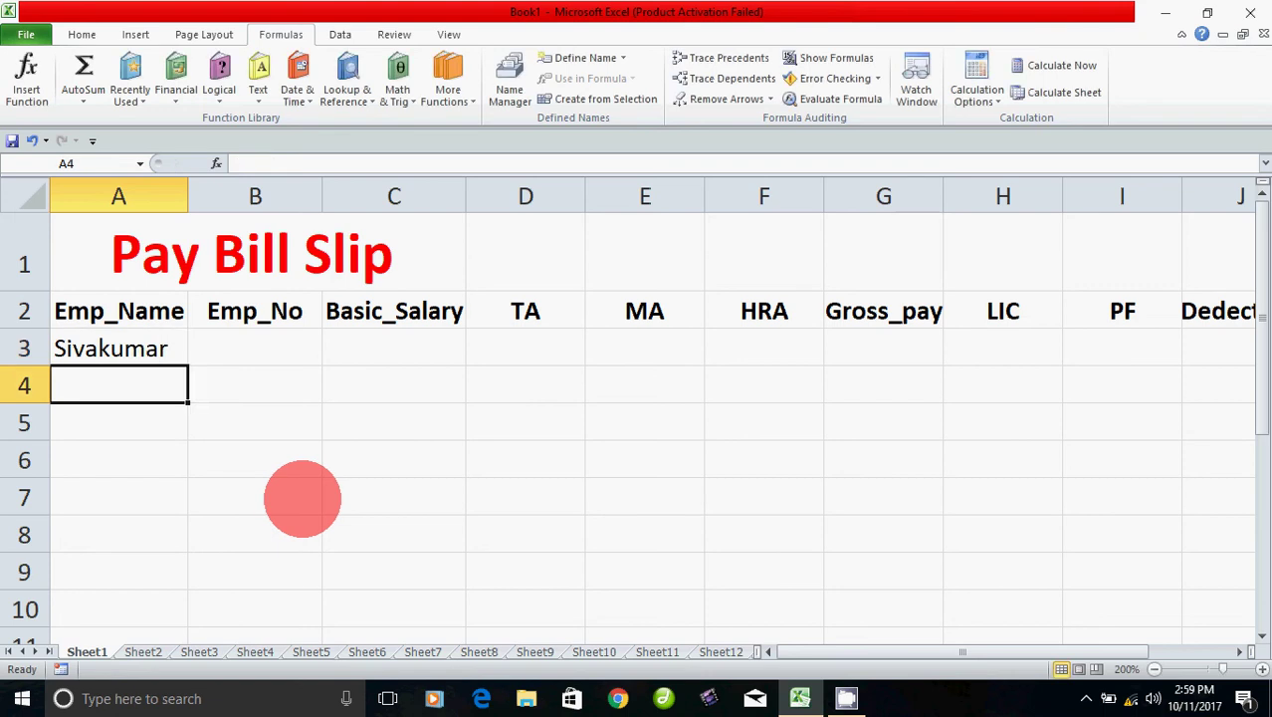
pyautogui.write('Latha')
pyautogui.press('Return')
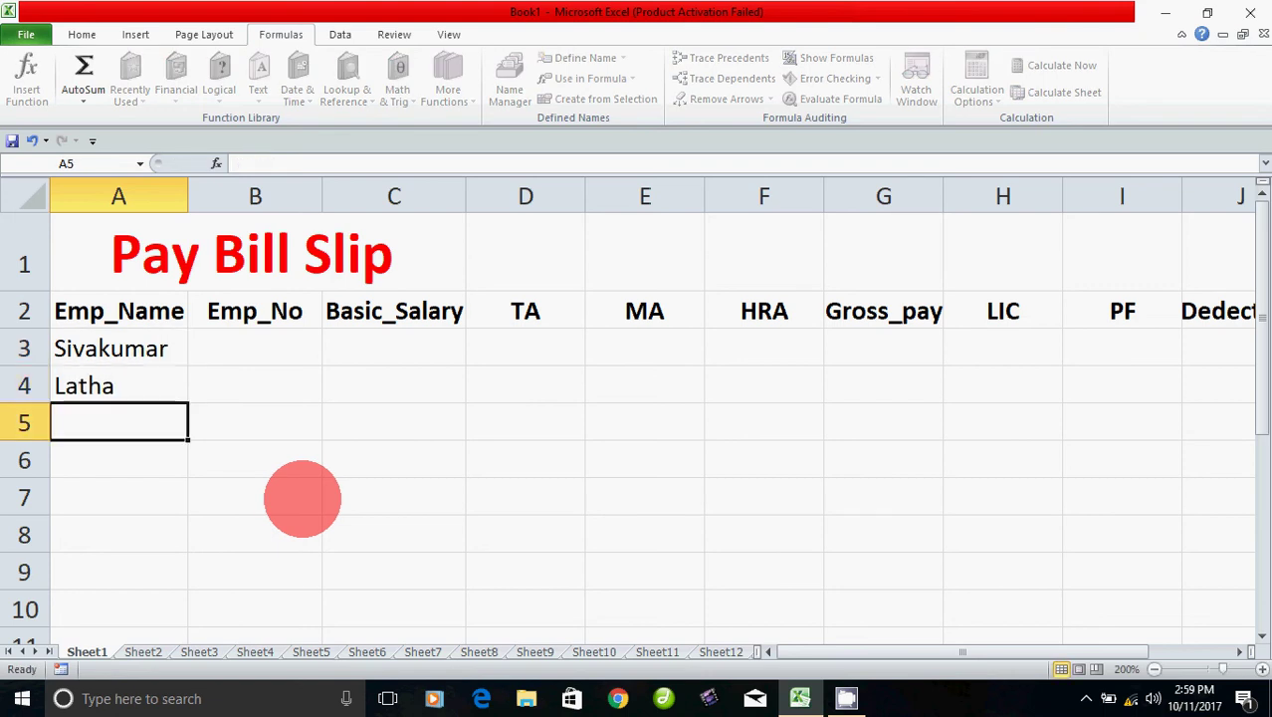
pyautogui.write('Mur')
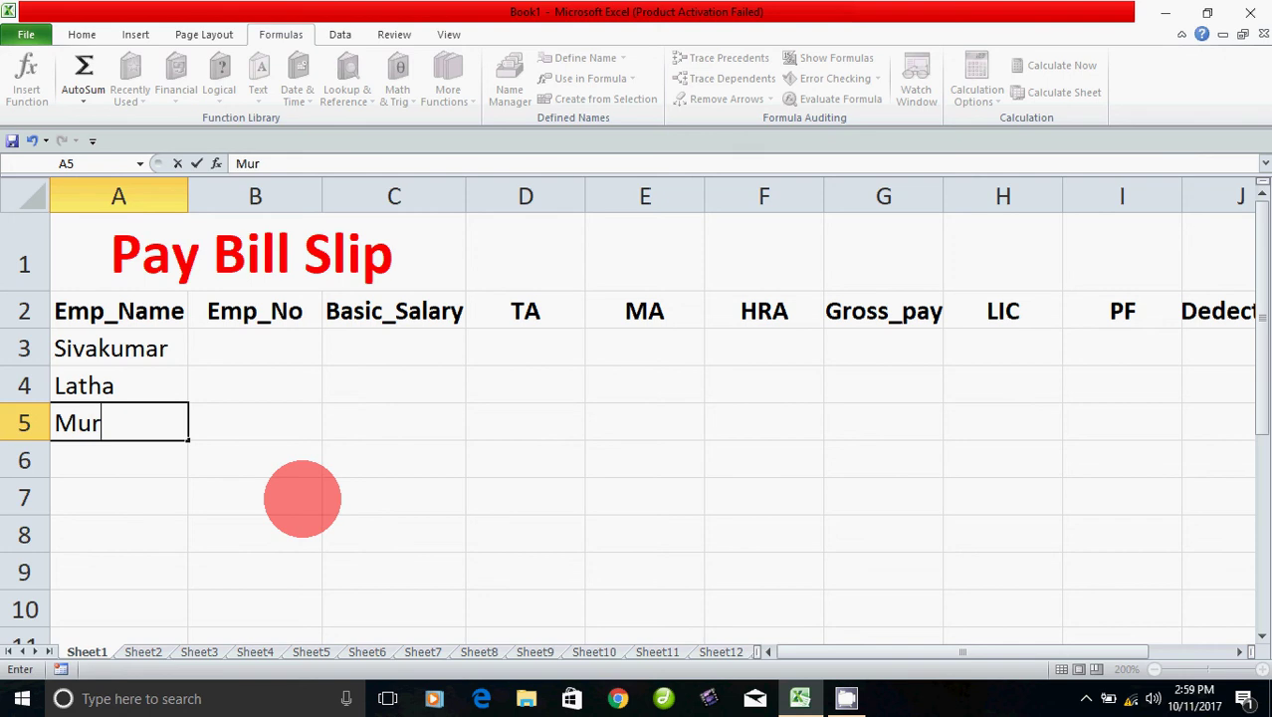
pyautogui.write('ugan')
pyautogui.press('Return')
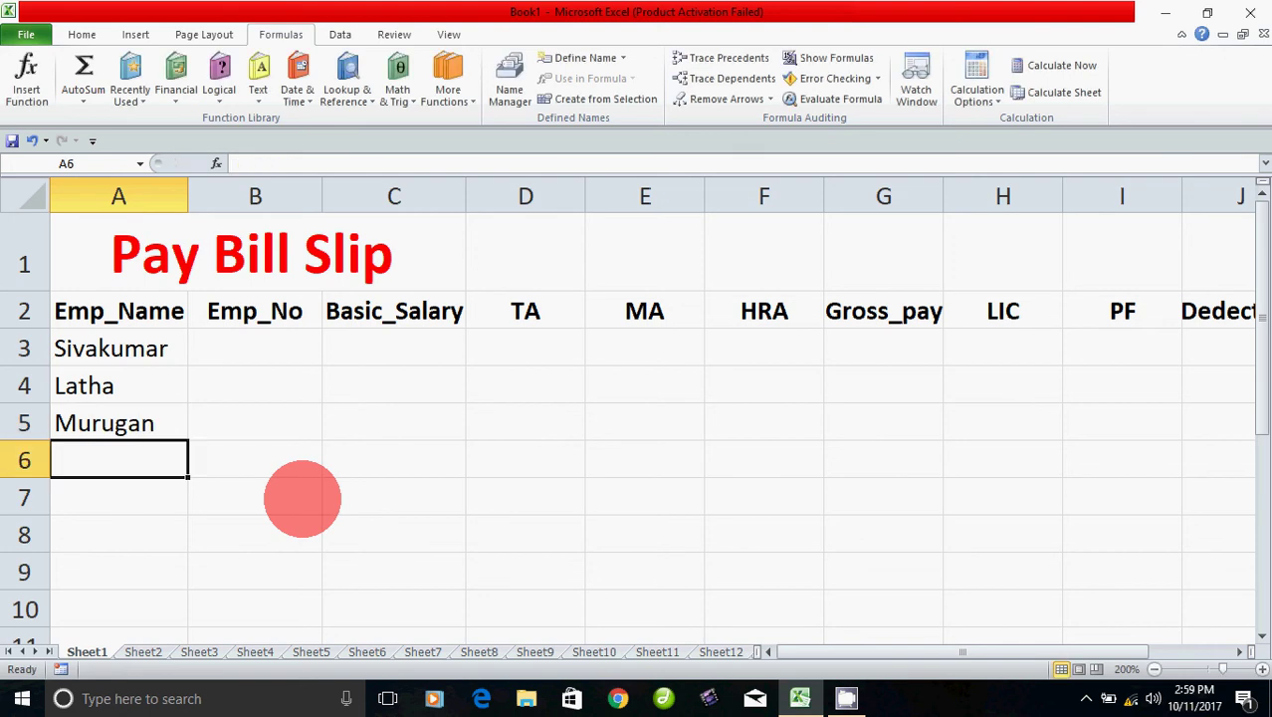
pyautogui.write('Abdul')
pyautogui.press('Return')
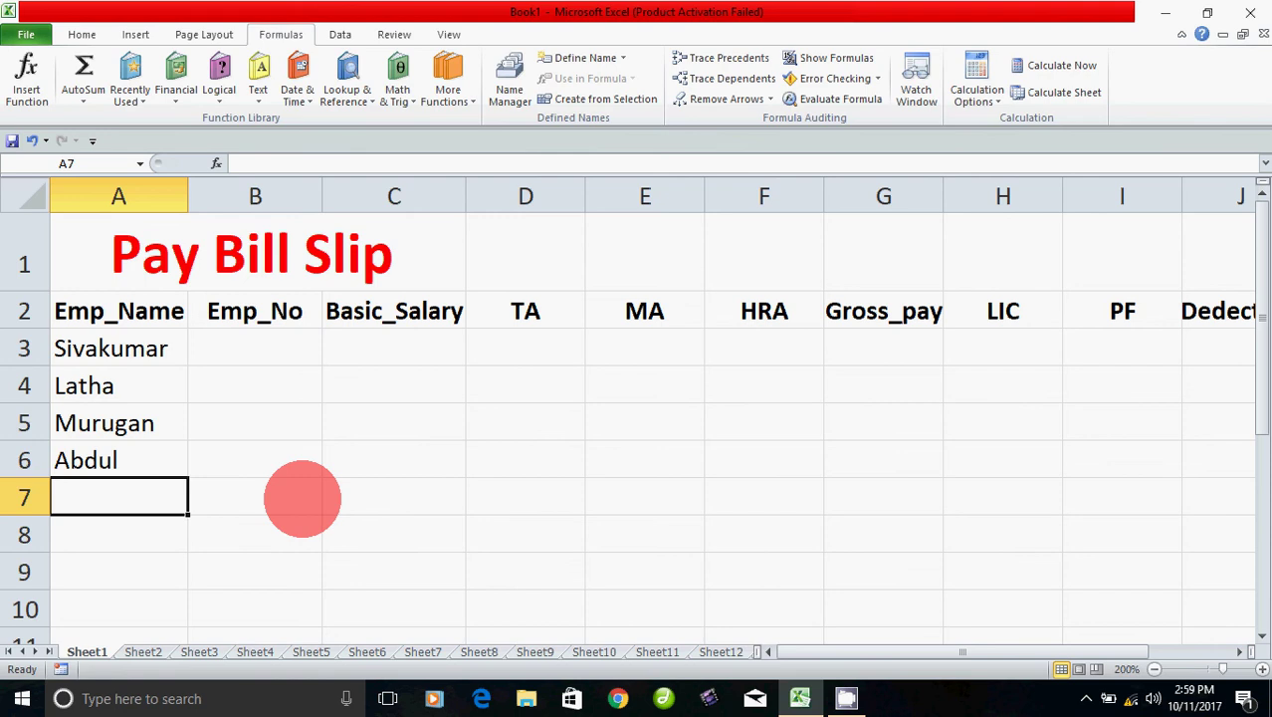
pyautogui.write('Mohamed')
pyautogui.press('Return')
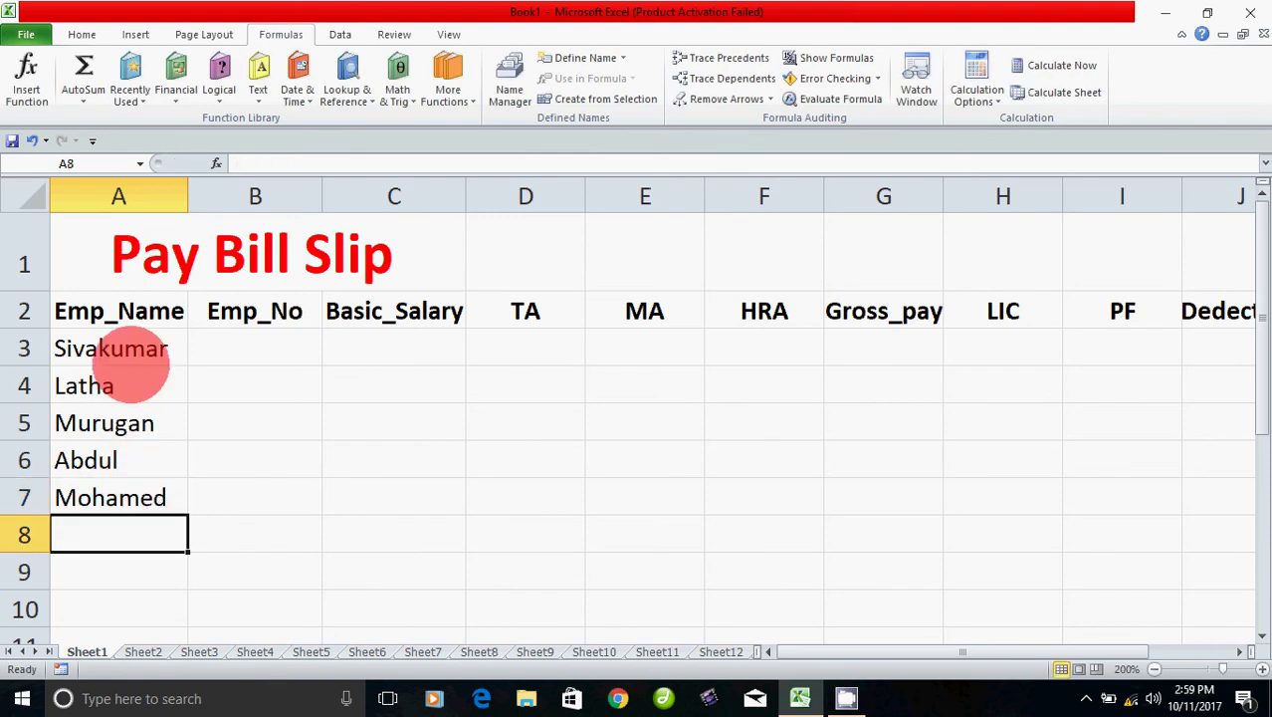
# - Check the employee names by stepping through and selecting A3:A7
pyautogui.click(130, 353)
pyautogui.press('Down')
pyautogui.press('Down')
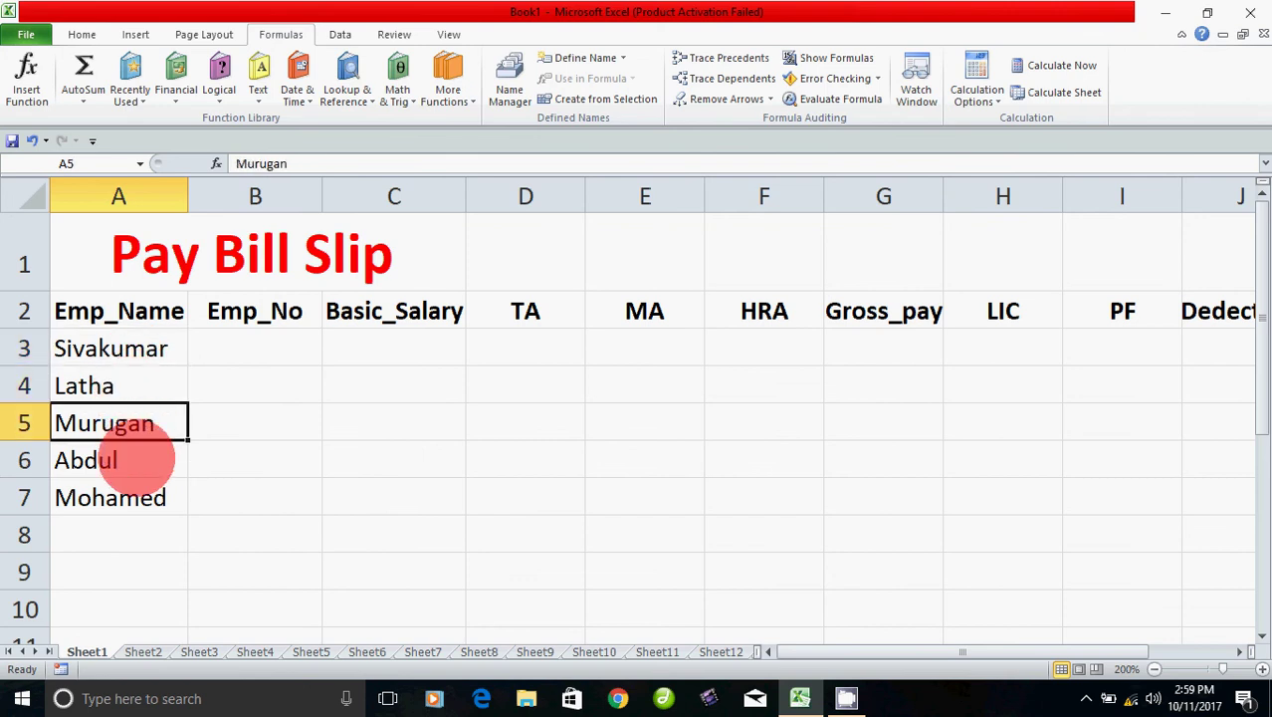
pyautogui.press('Down')
pyautogui.press('Down')
pyautogui.moveTo(157, 354); pyautogui.dragTo(156, 497)
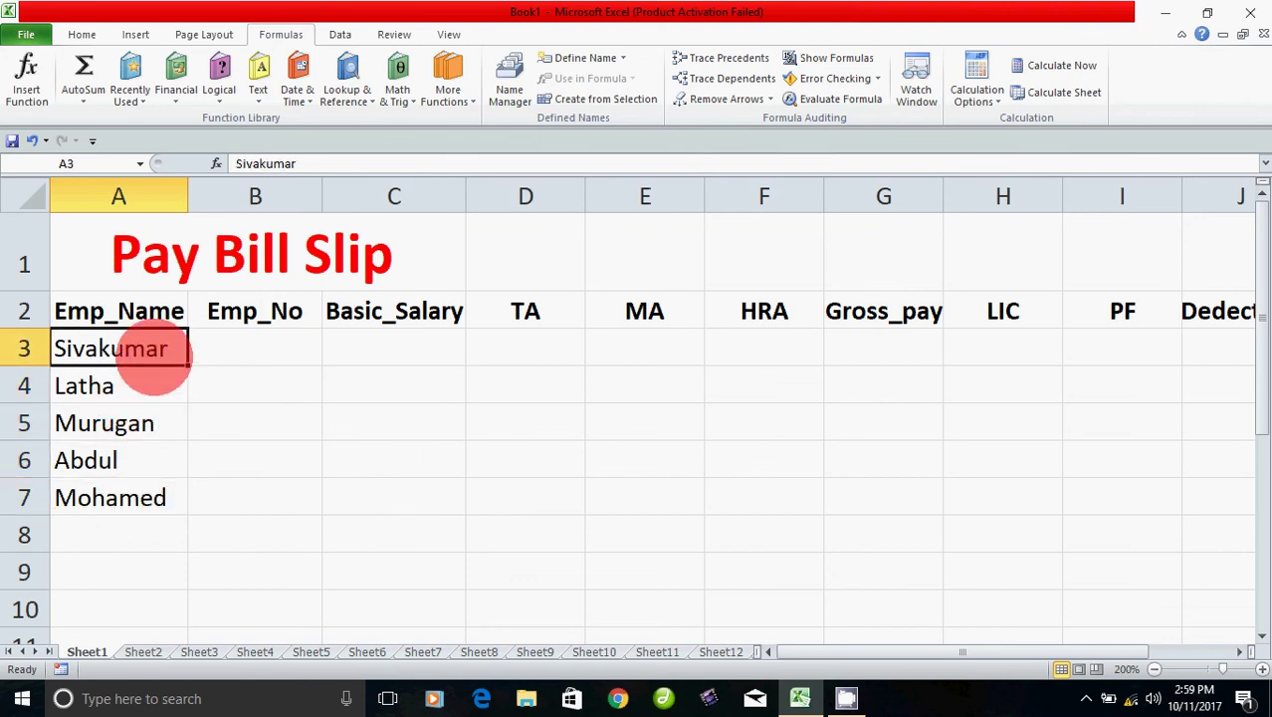
# - Enter A1000 and A1001 in B3:B4 and extend the series to A1004 in B7
pyautogui.click(241, 349)
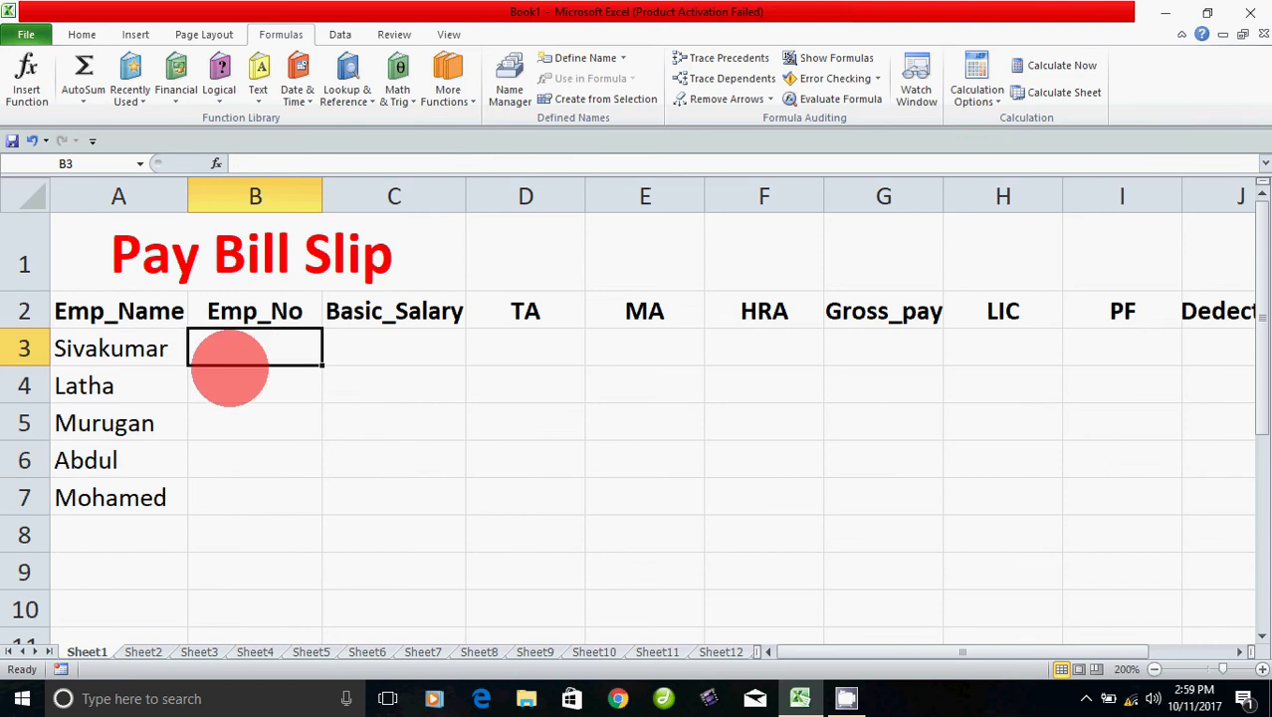
pyautogui.write('A1000')
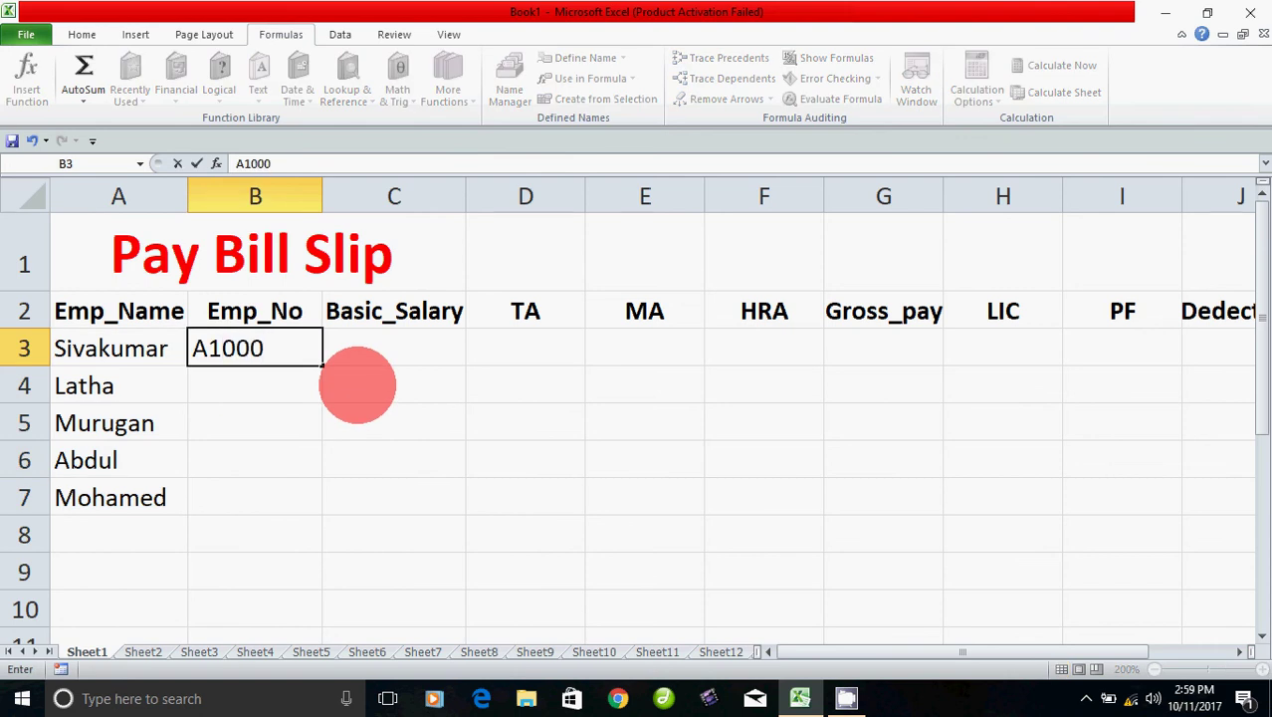
pyautogui.press('Return')
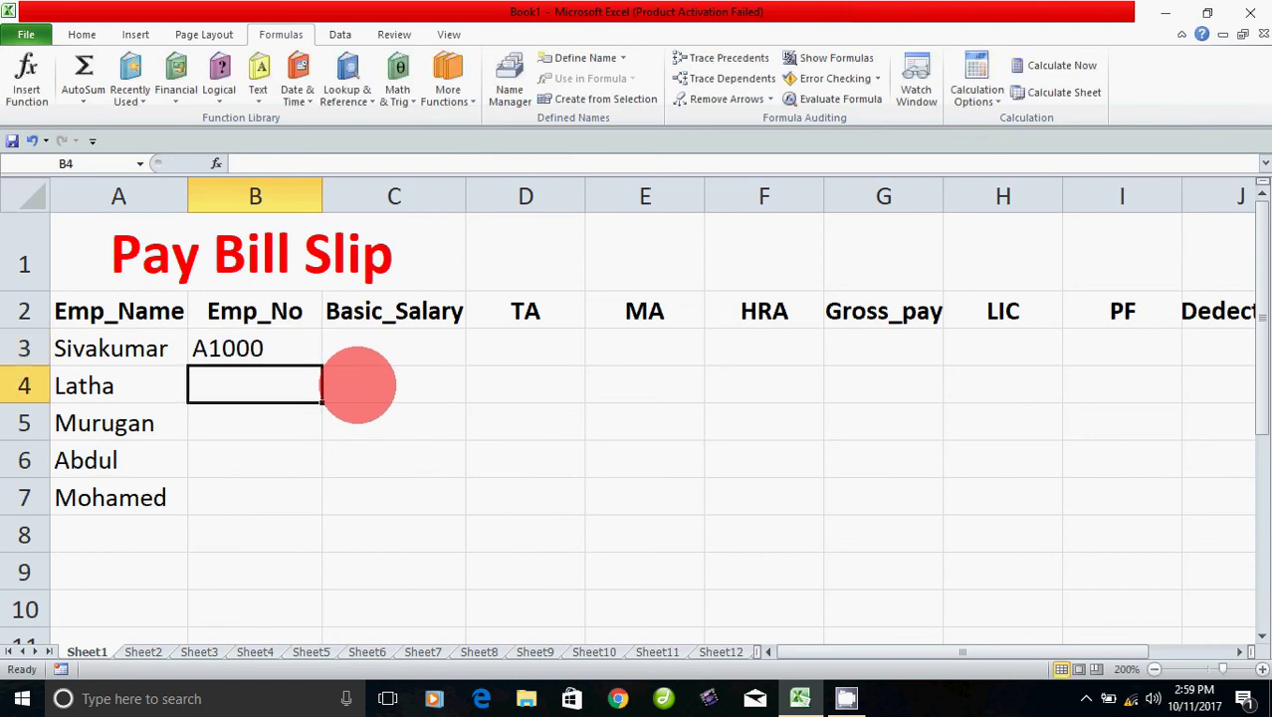
pyautogui.write('A1001')
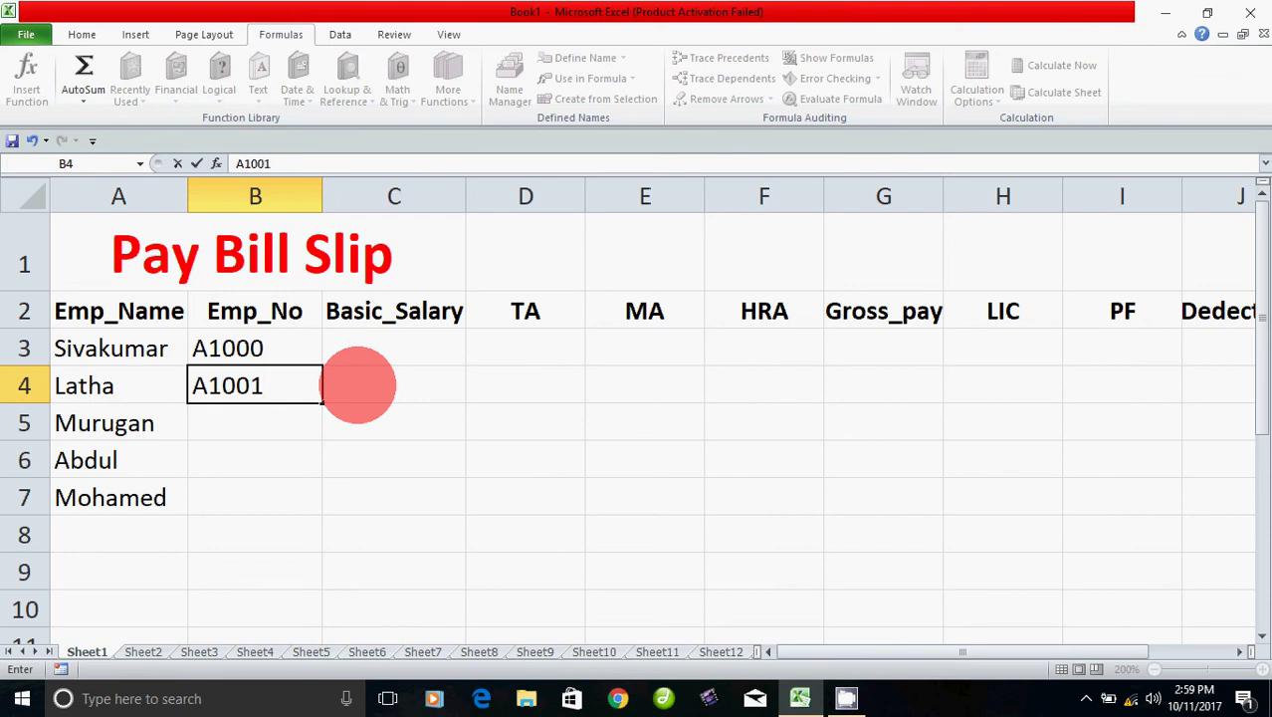
pyautogui.press('Return')
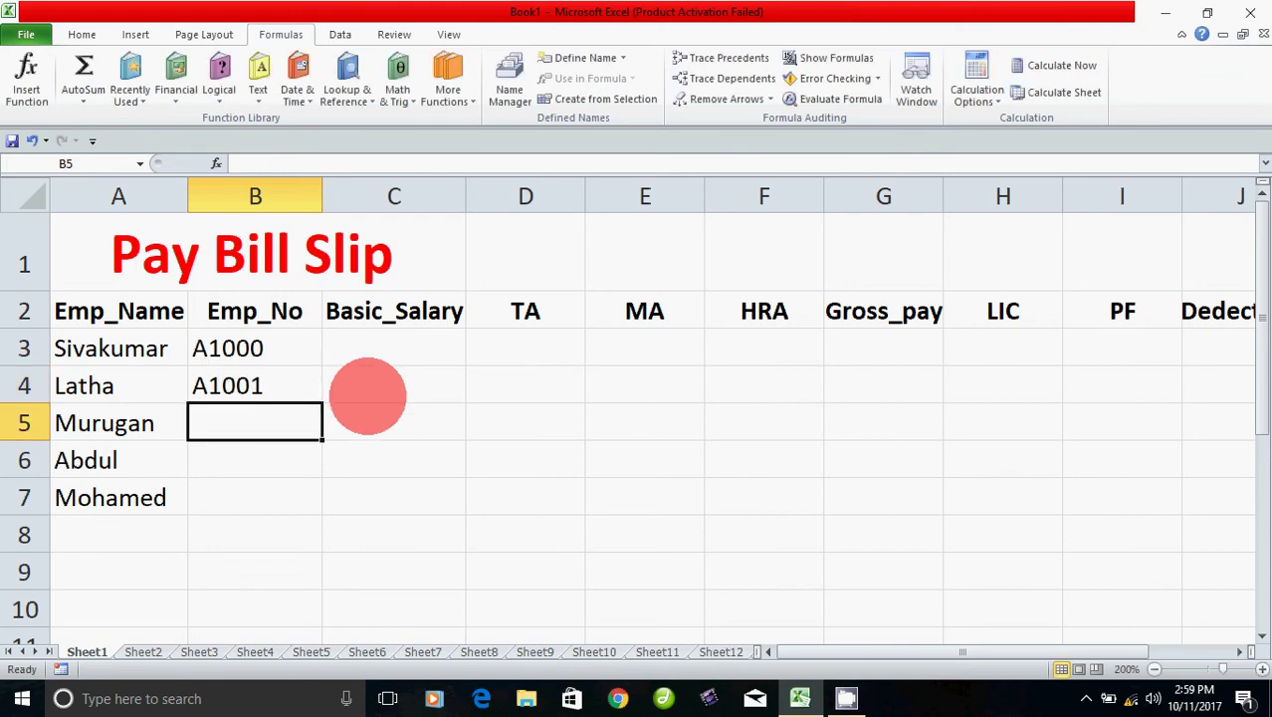
pyautogui.moveTo(260, 343)
pyautogui.mouseDown()
pyautogui.moveTo(250, 390)
pyautogui.moveTo(334, 508)
pyautogui.mouseUp()
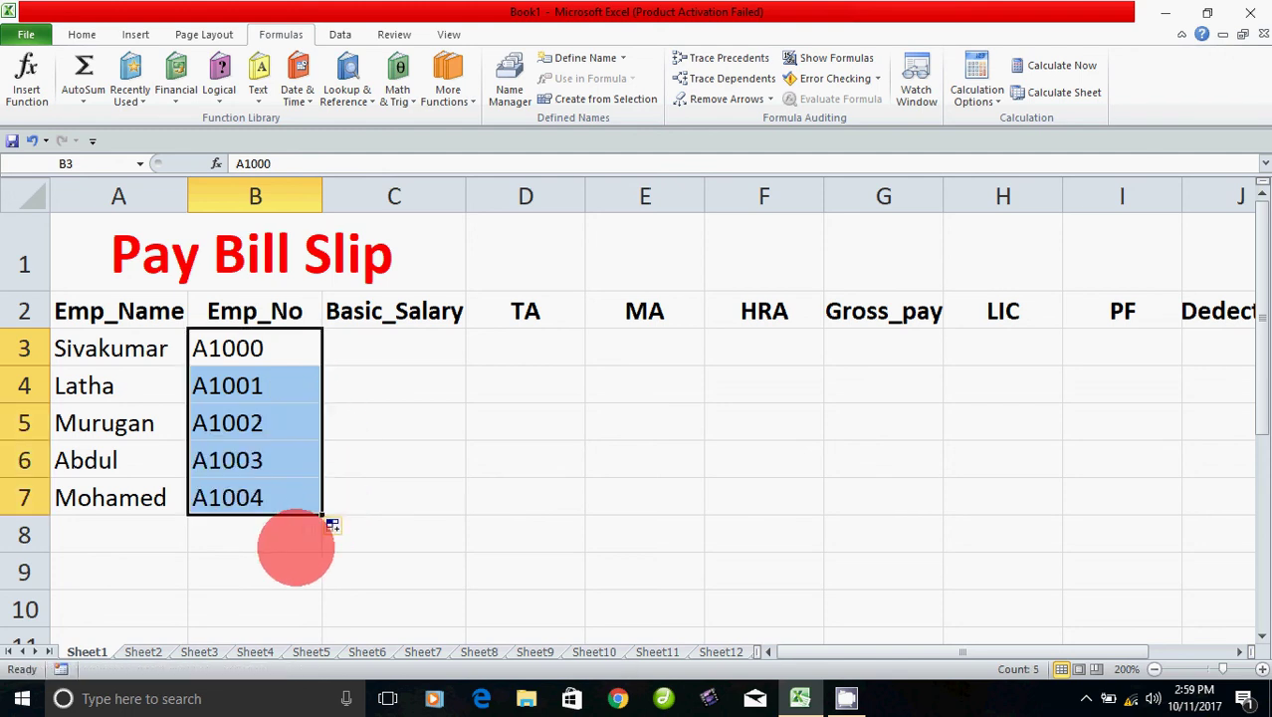
pyautogui.click(293, 546)
# - Select A3:A7 and B3:B7 to confirm names and employee numbers line up
pyautogui.click(107, 348)
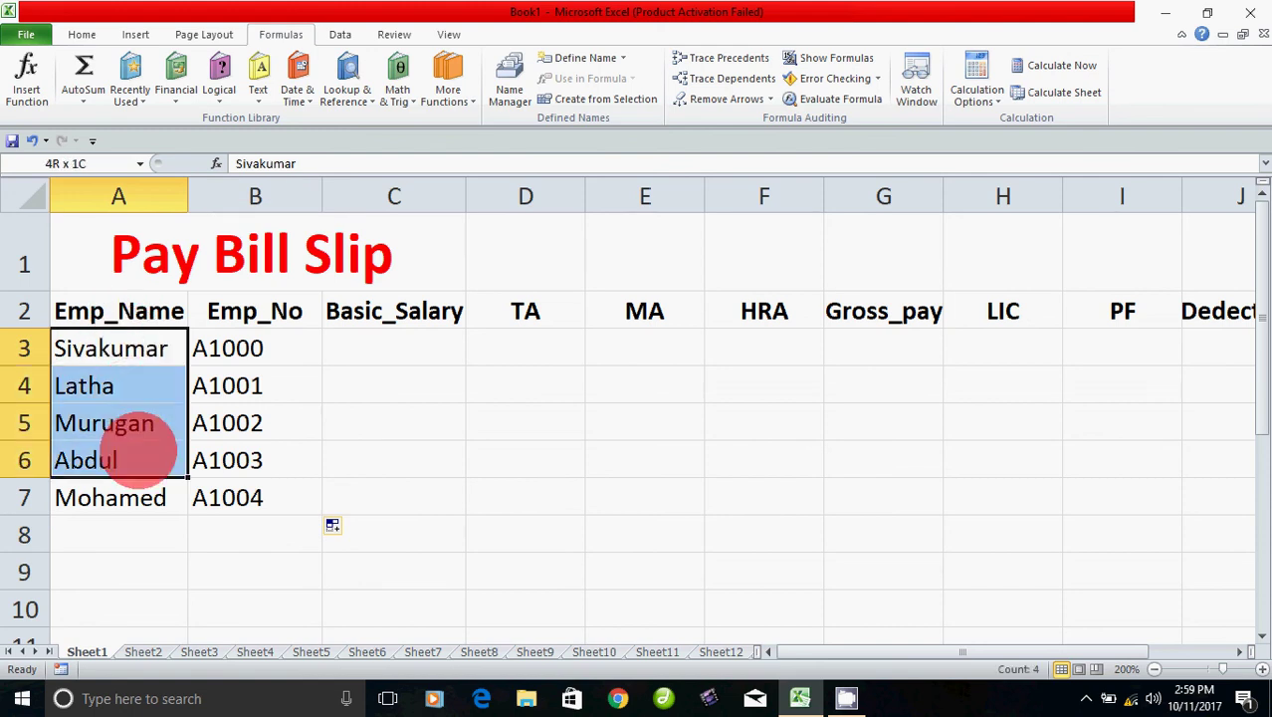
pyautogui.moveTo(130, 351); pyautogui.dragTo(162, 496)
pyautogui.click(242, 497)
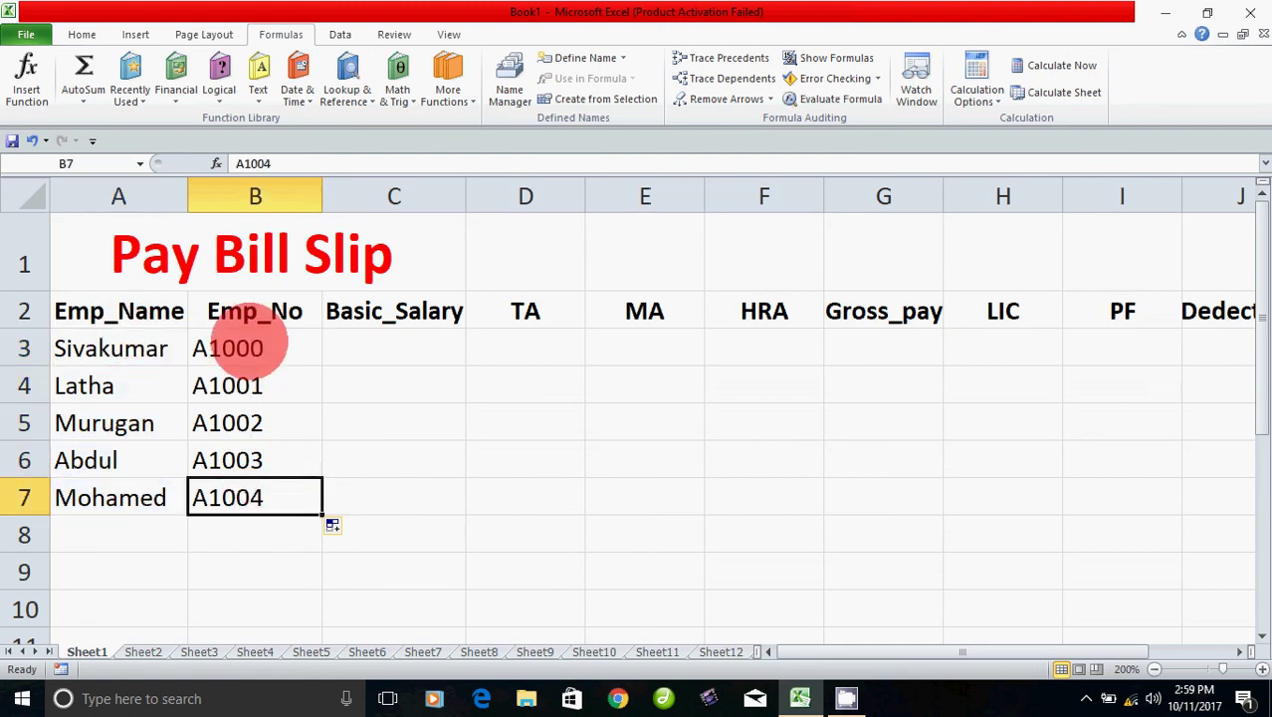
pyautogui.moveTo(228, 348); pyautogui.dragTo(271, 488)
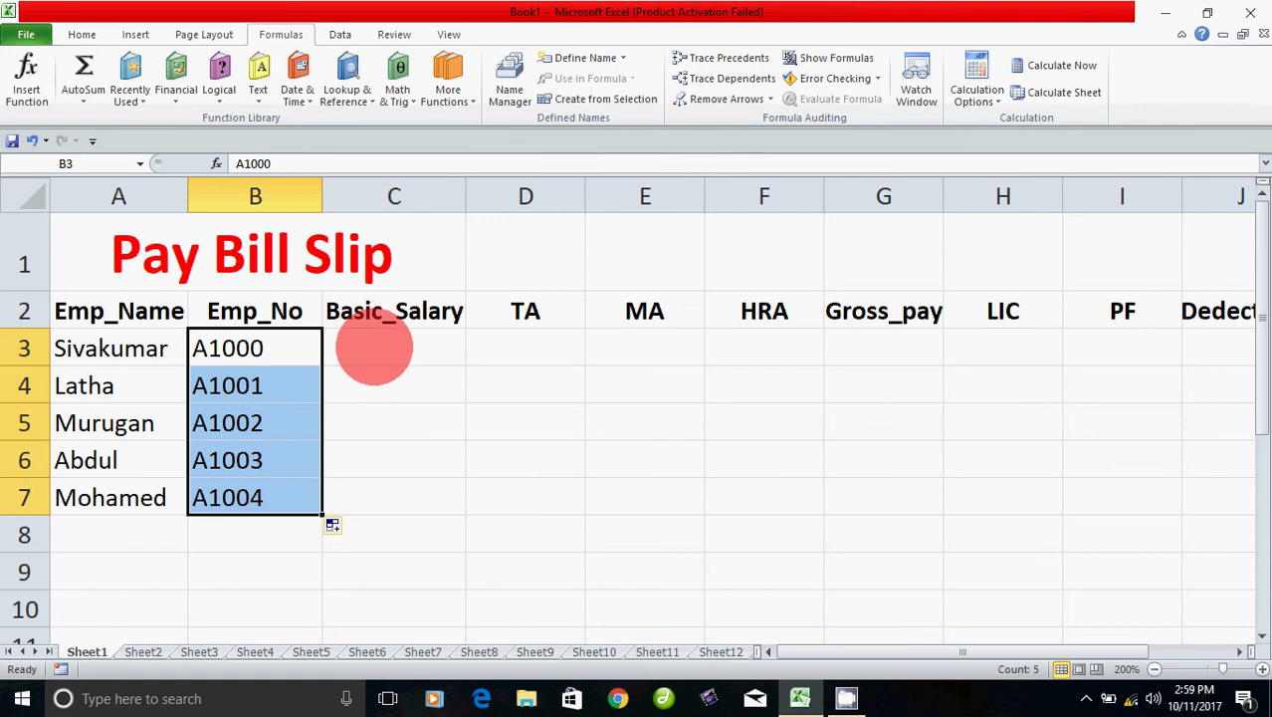
pyautogui.click(376, 344)
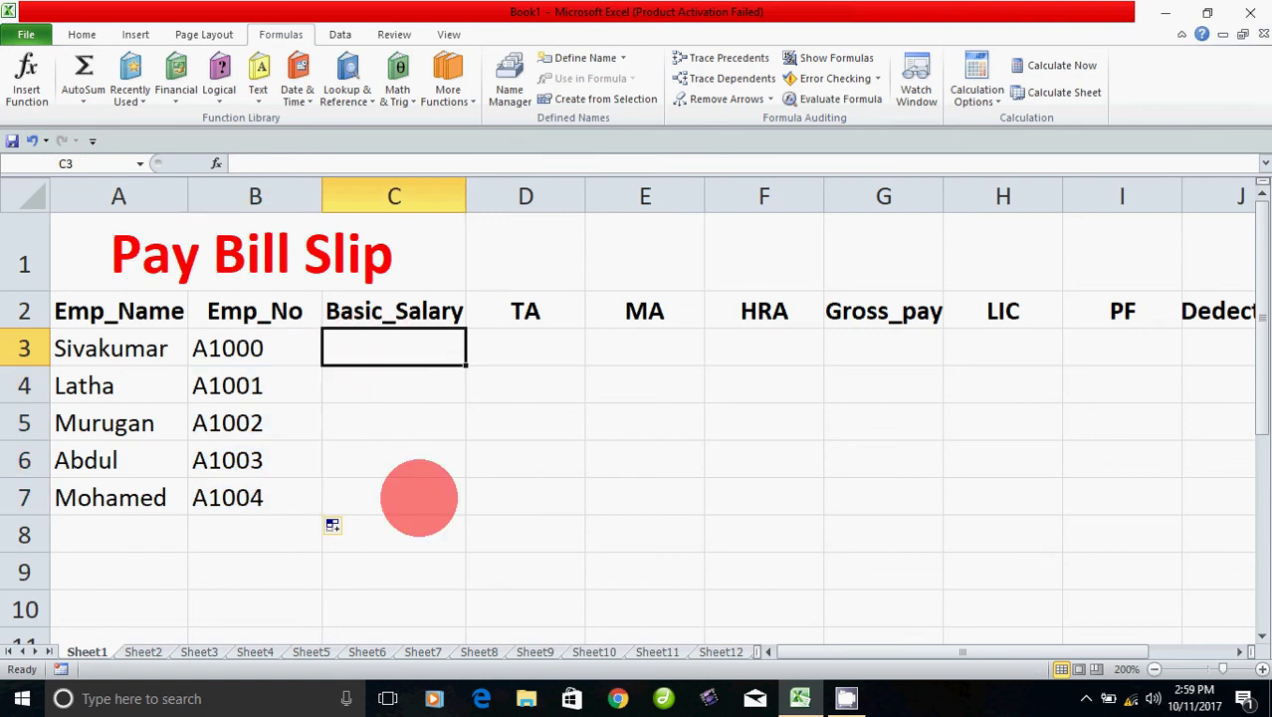
# - Enter 10000, 11000, 12000, 10000 and 12000 into cells C3 through C7
pyautogui.write('10000')
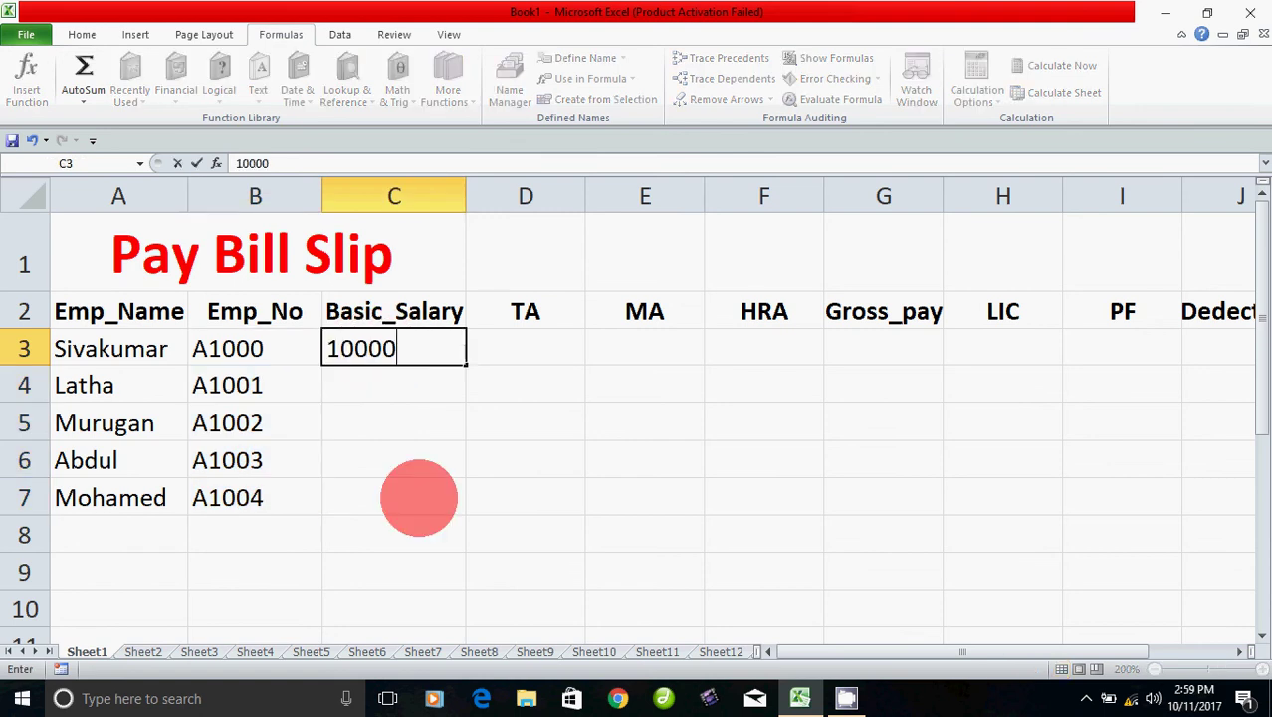
pyautogui.press('Return')
pyautogui.write('11000')
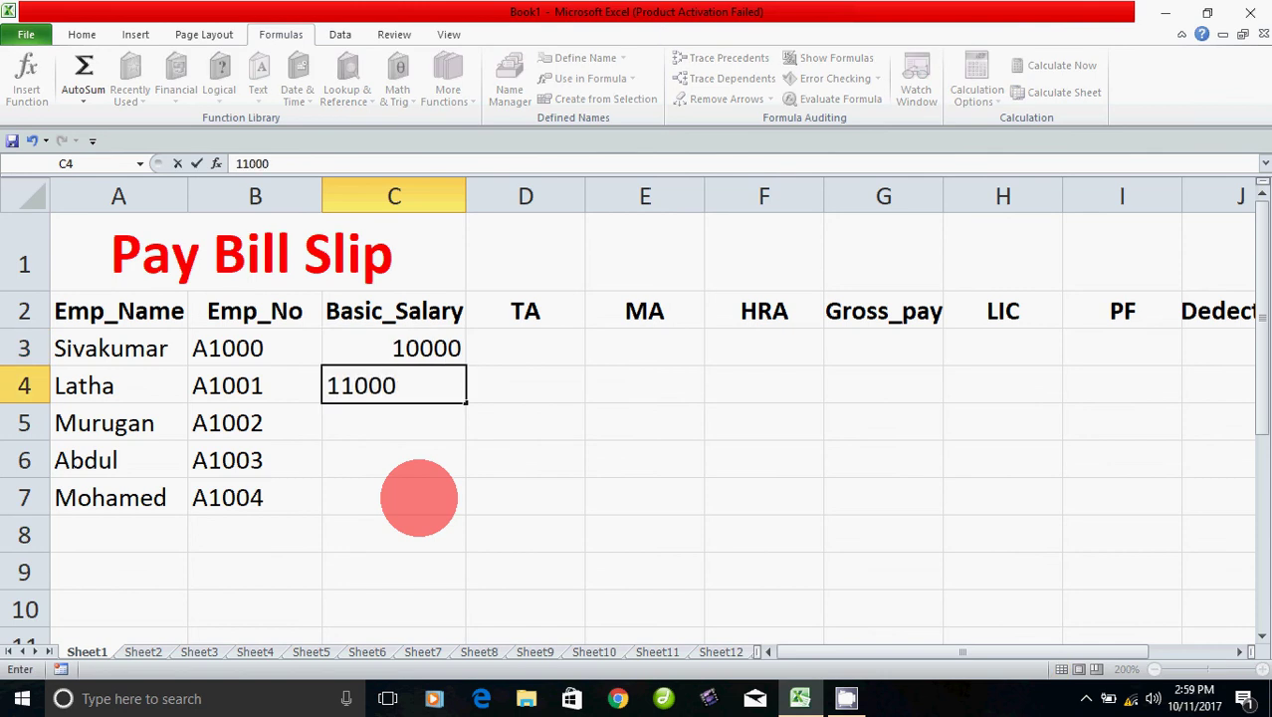
pyautogui.press('Return')
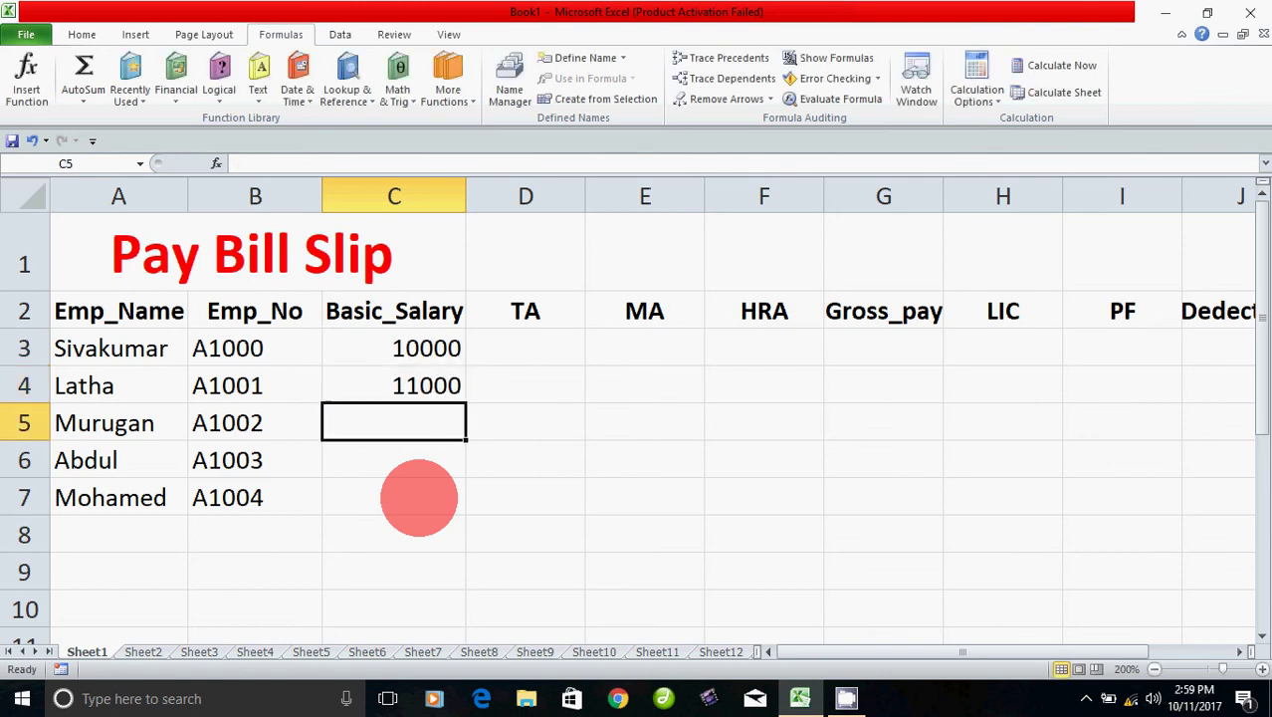
pyautogui.write('12000')
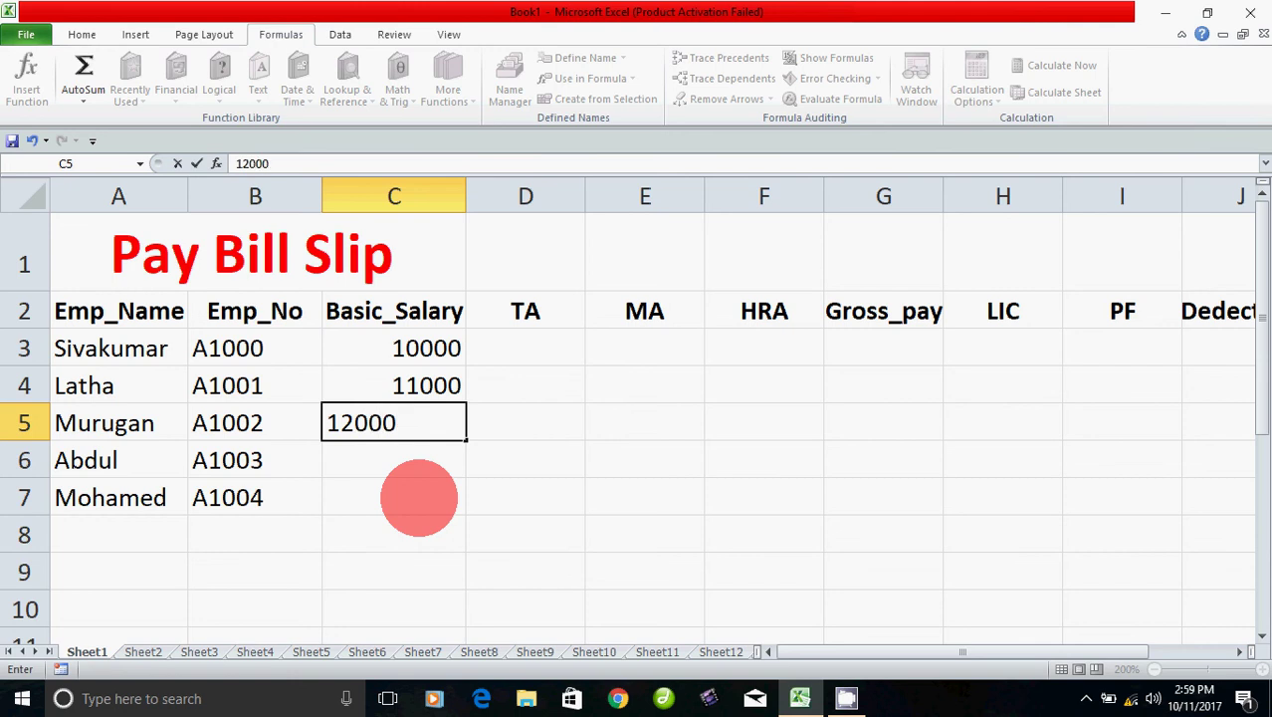
pyautogui.press('Return')
pyautogui.write('1')
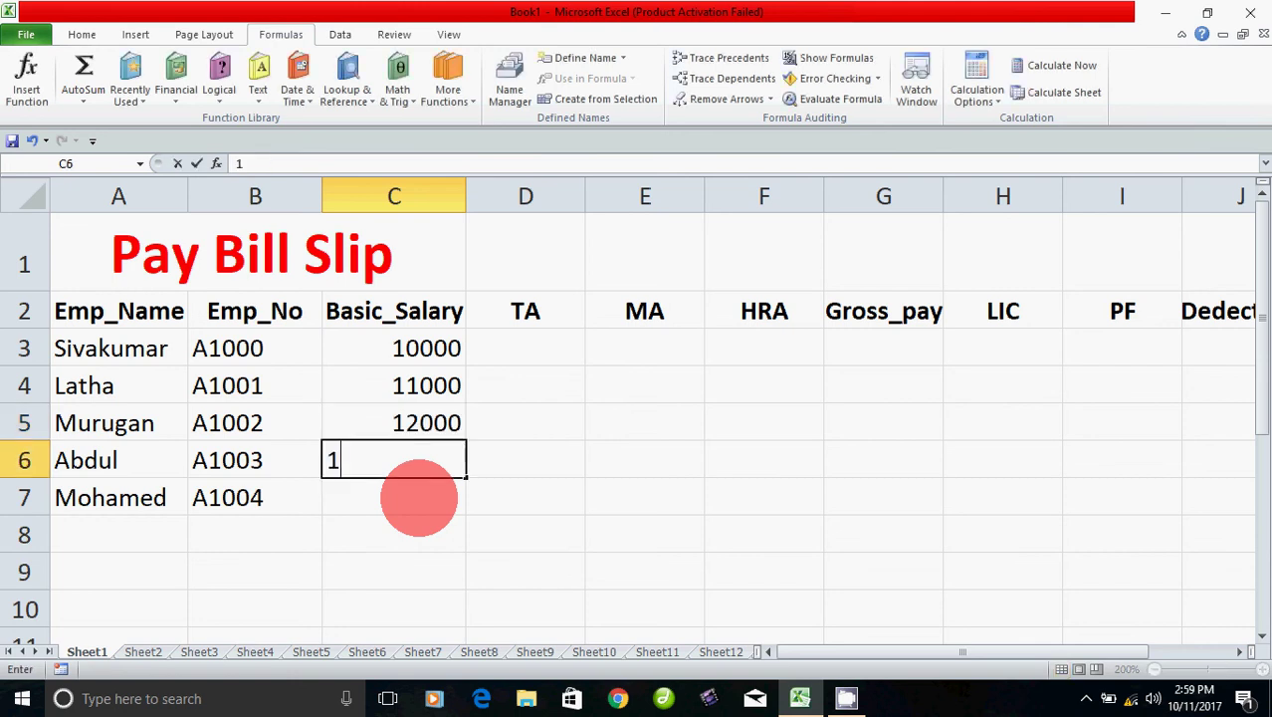
pyautogui.write('0000')
pyautogui.press('Return')
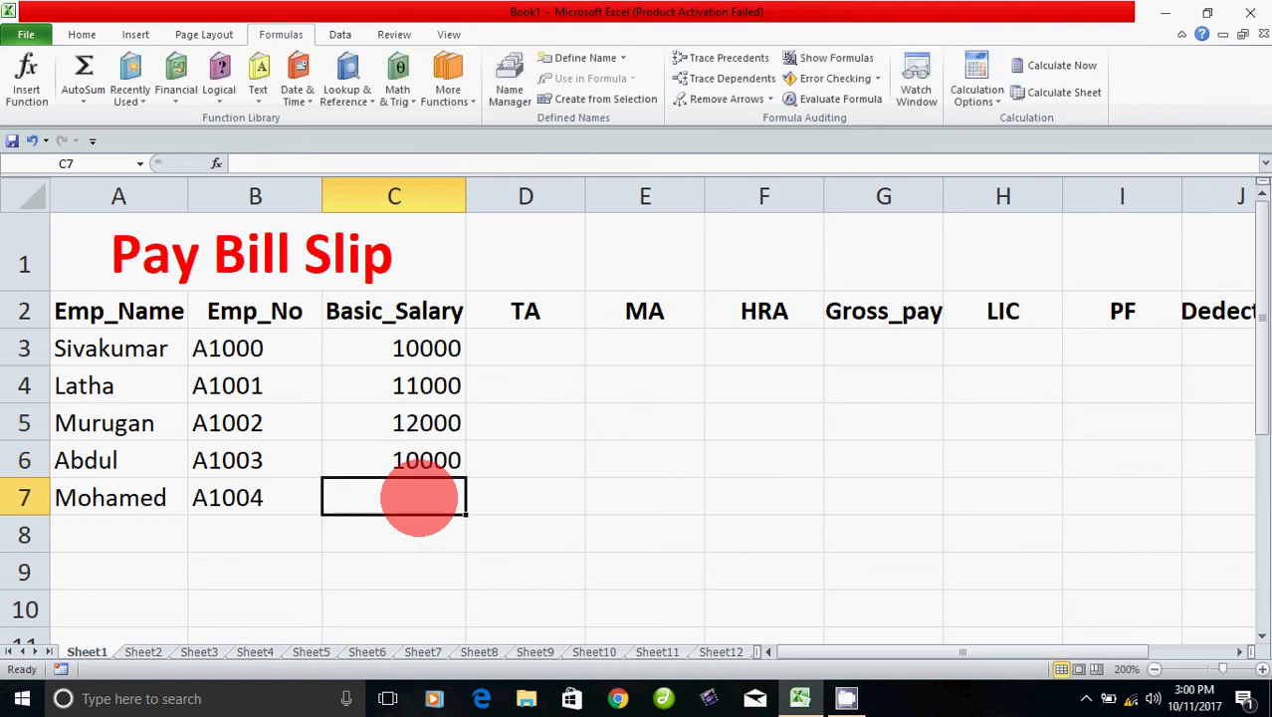
pyautogui.write('12000')
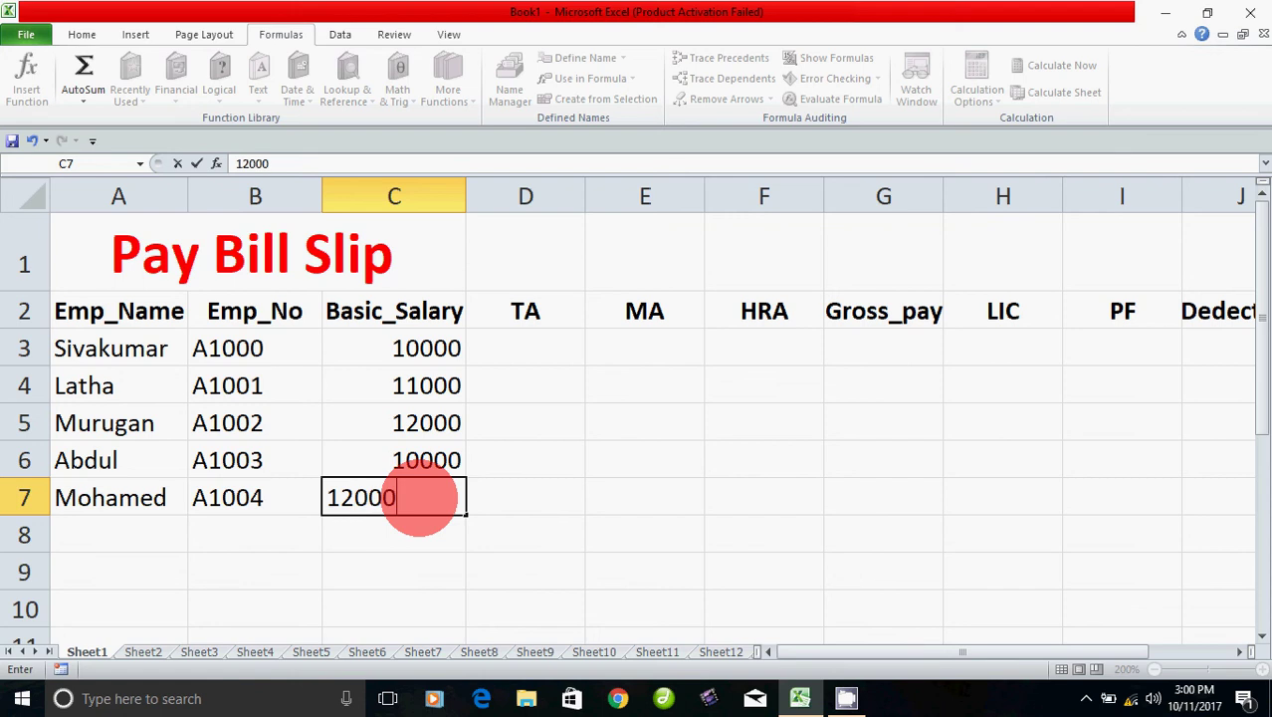
pyautogui.press('Return')
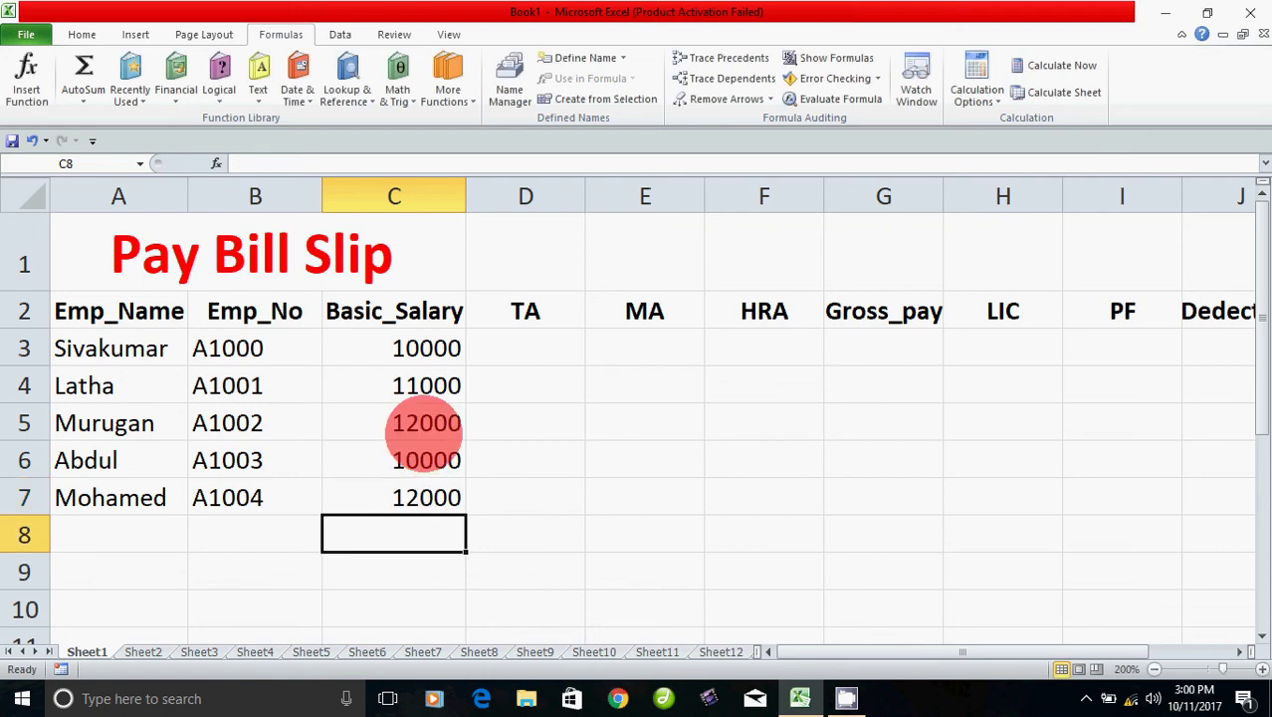
# - Enter TA values 500 in D3 and 400 in D4, correcting a mistyped digit
pyautogui.click(521, 347)
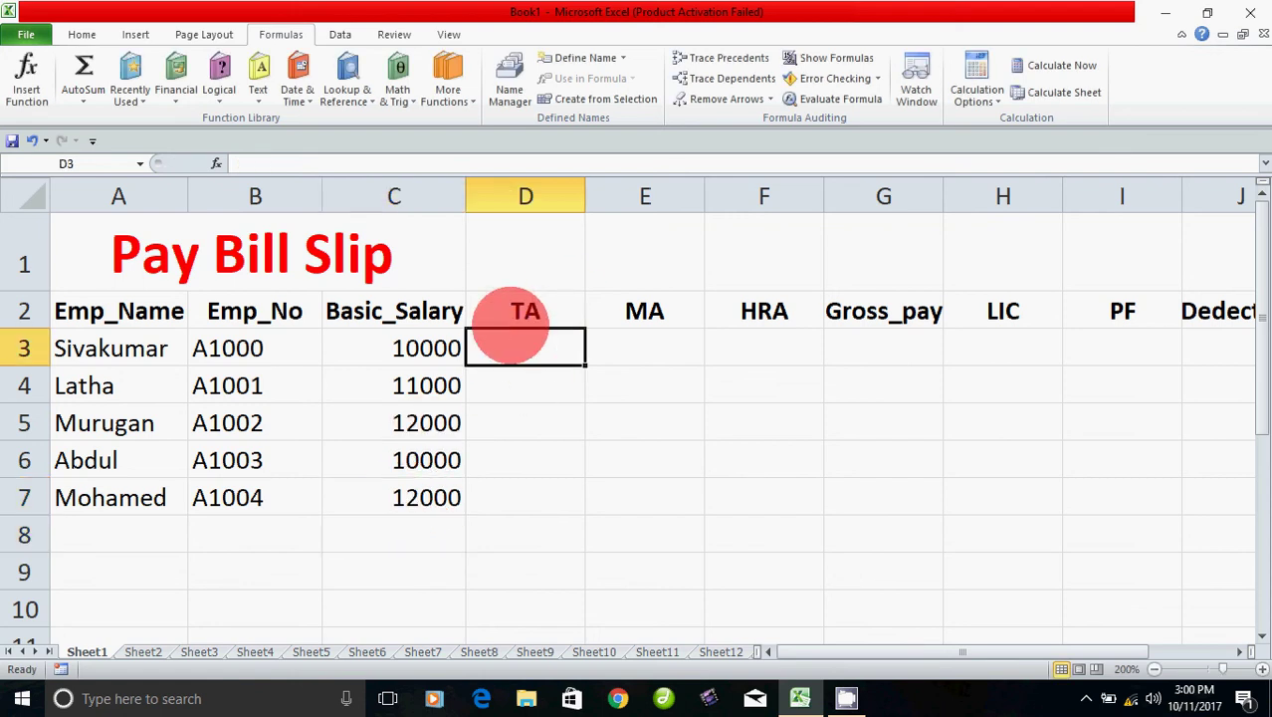
pyautogui.write('2')
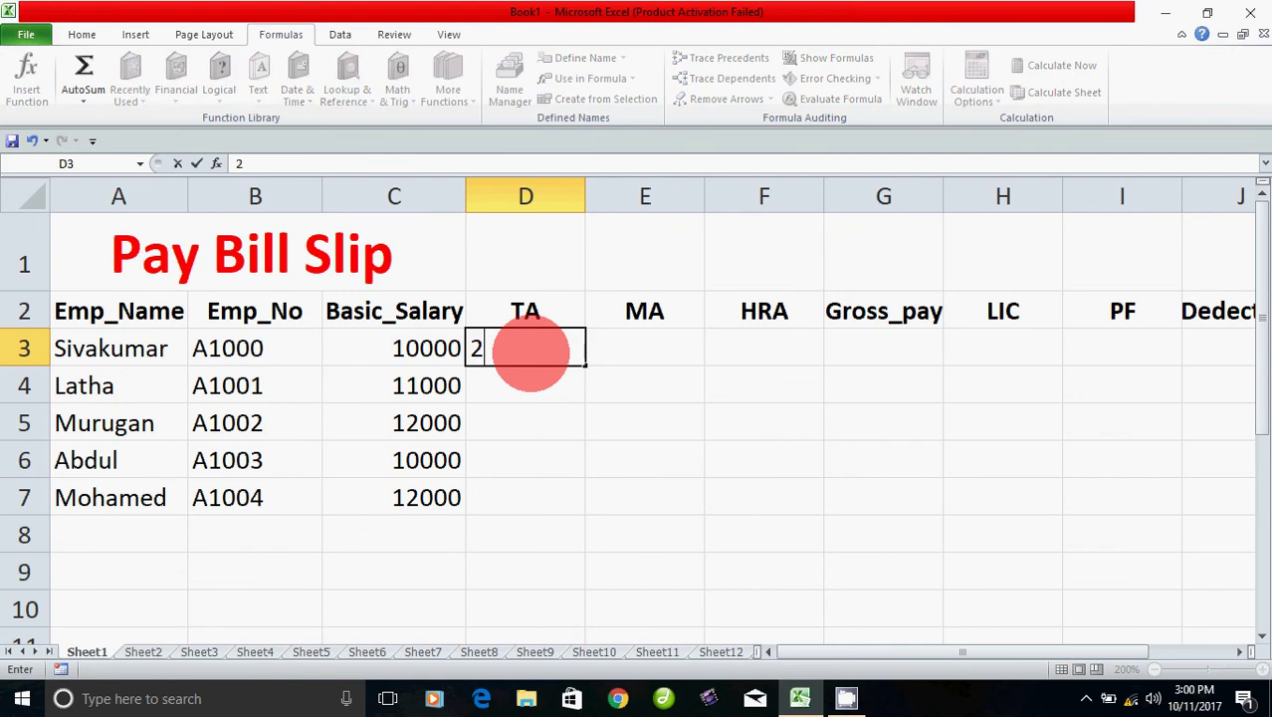
pyautogui.press('BackSpace')
pyautogui.write('500')
pyautogui.click(541, 391)
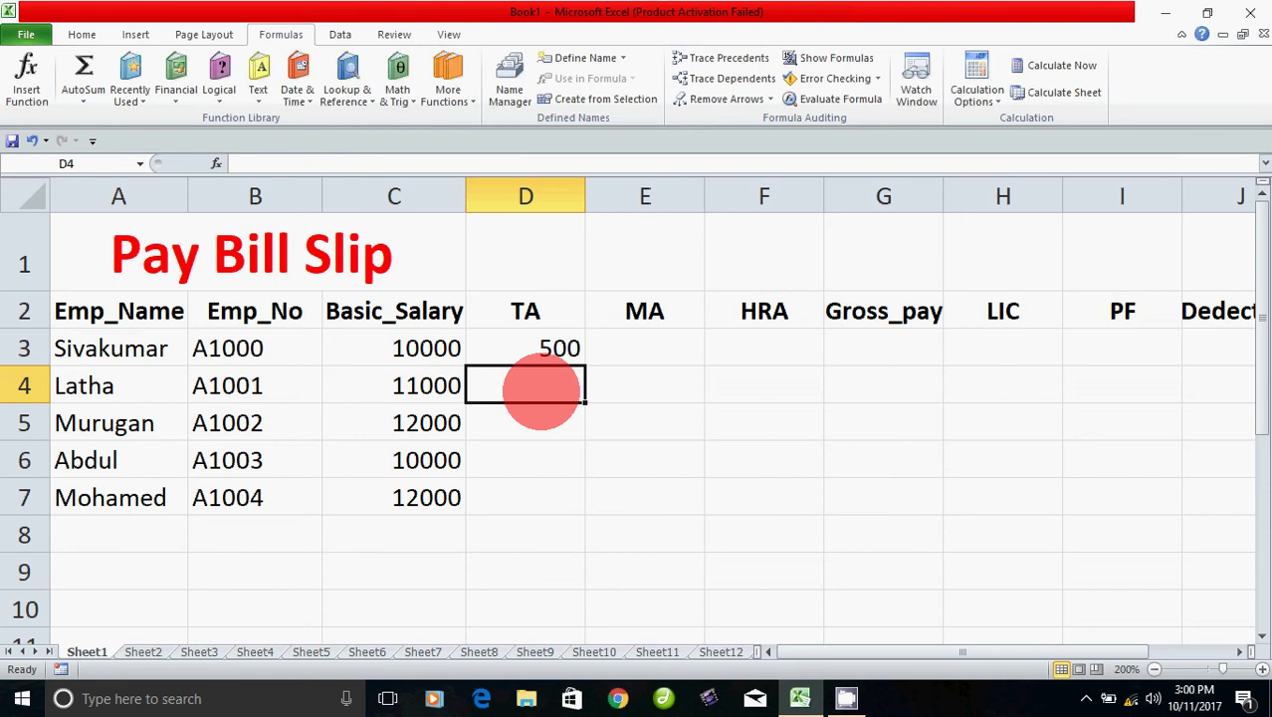
pyautogui.write('400')
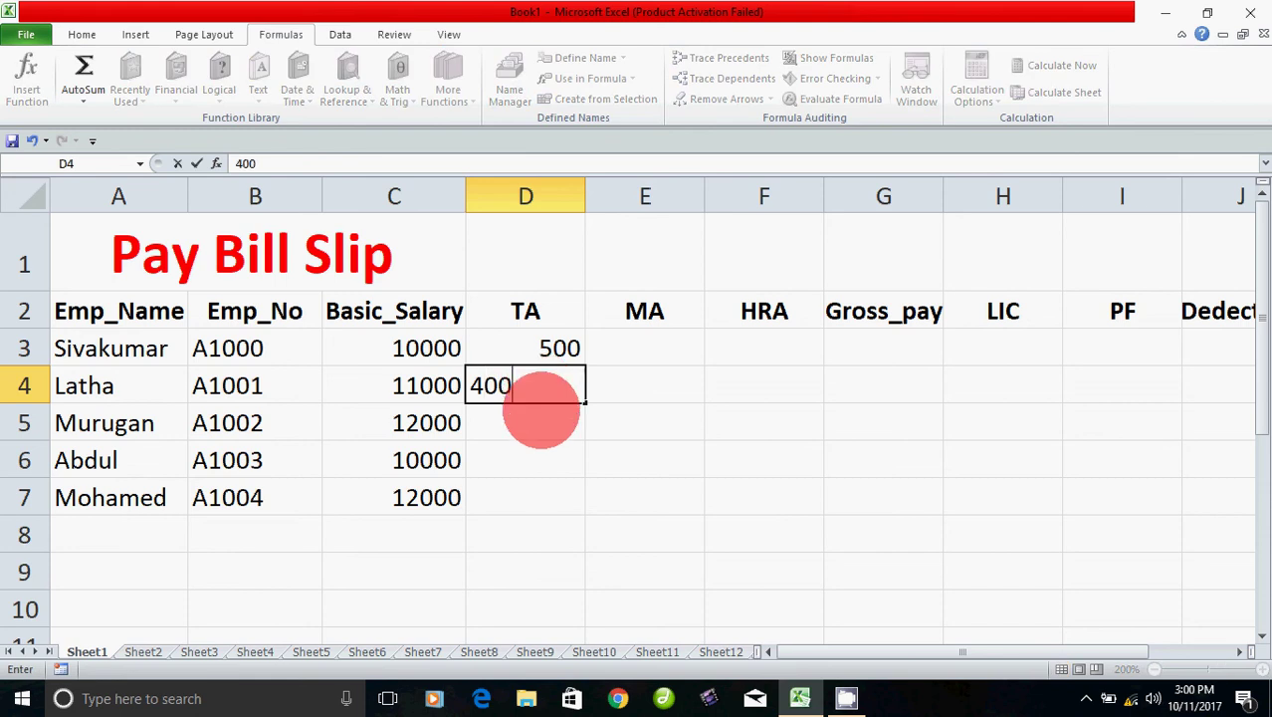
pyautogui.click(540, 422)
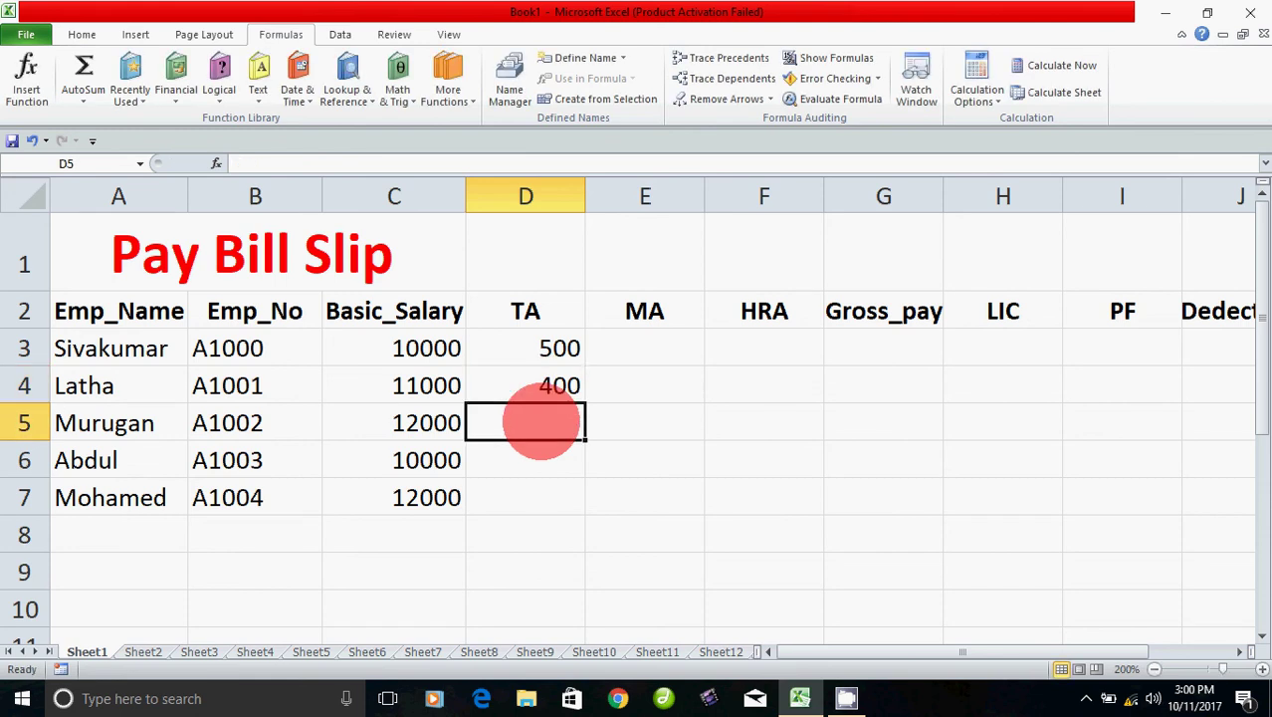
# - Enter TA values 350, 500 and 450 in D5 through D7
pyautogui.write('35')
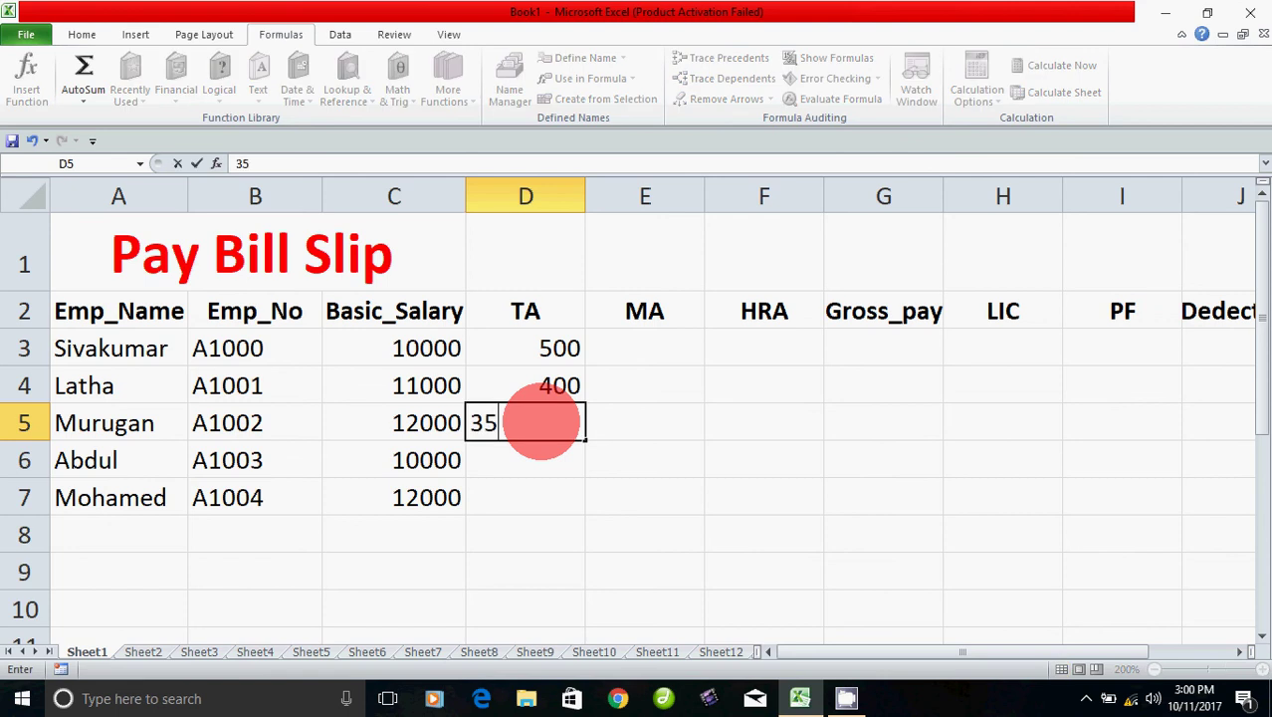
pyautogui.write('0')
pyautogui.click(528, 458)
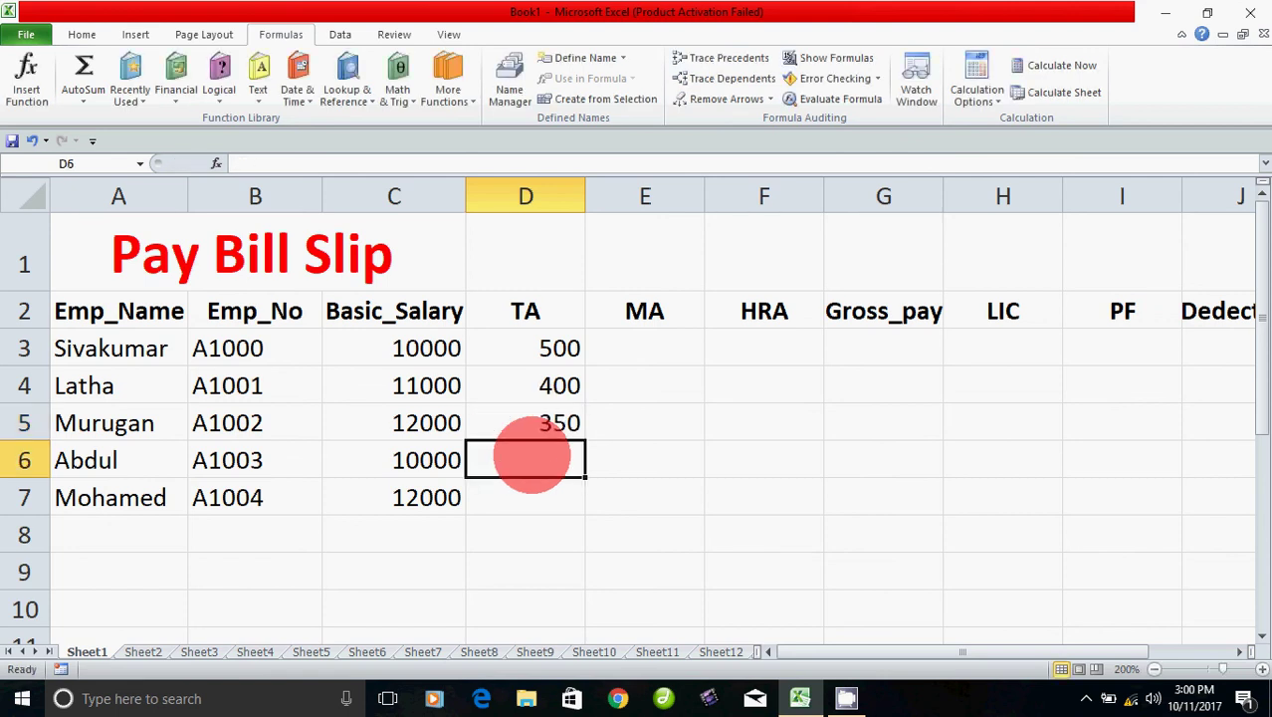
pyautogui.write('500')
pyautogui.click(552, 498)
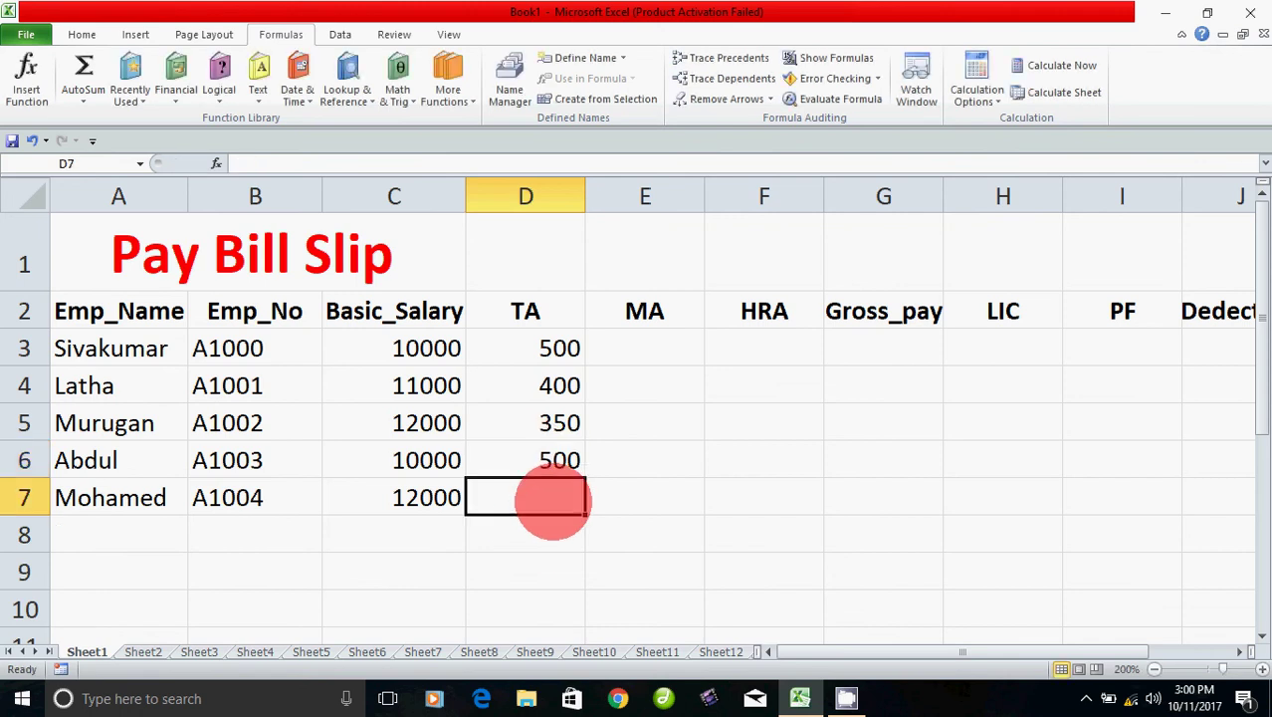
pyautogui.write('450')
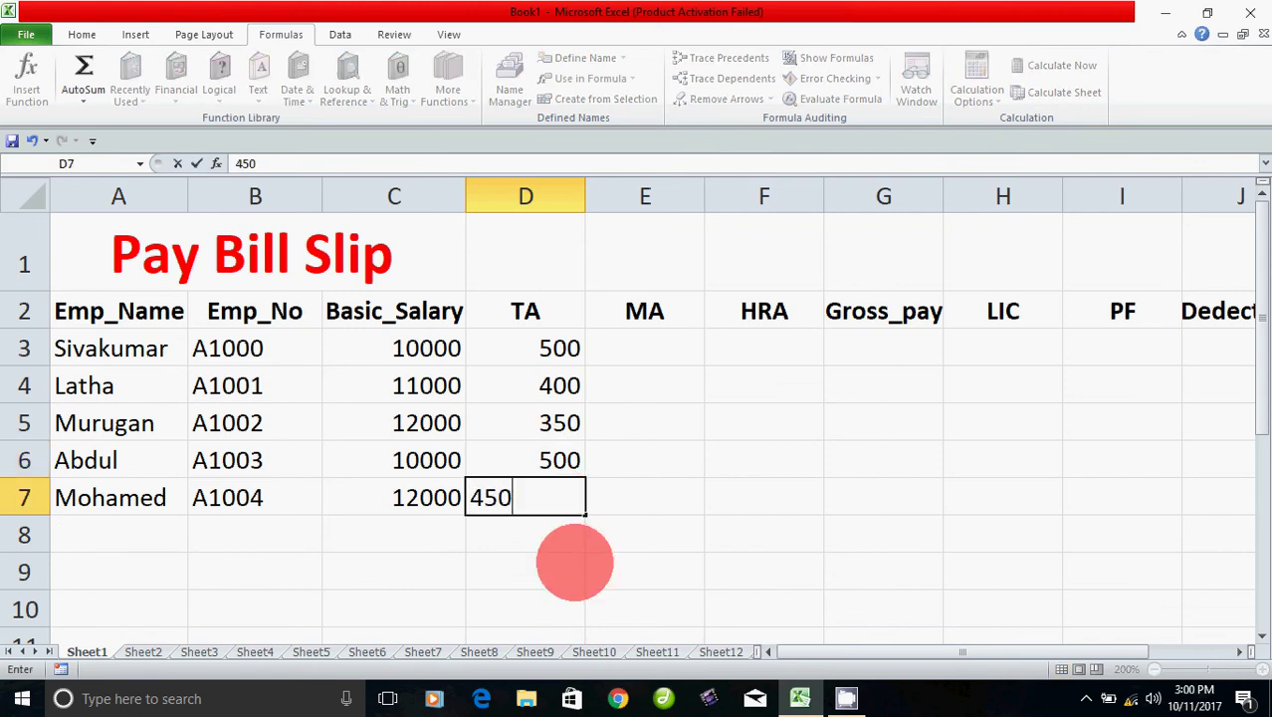
pyautogui.click(568, 563)
pyautogui.click(652, 356)
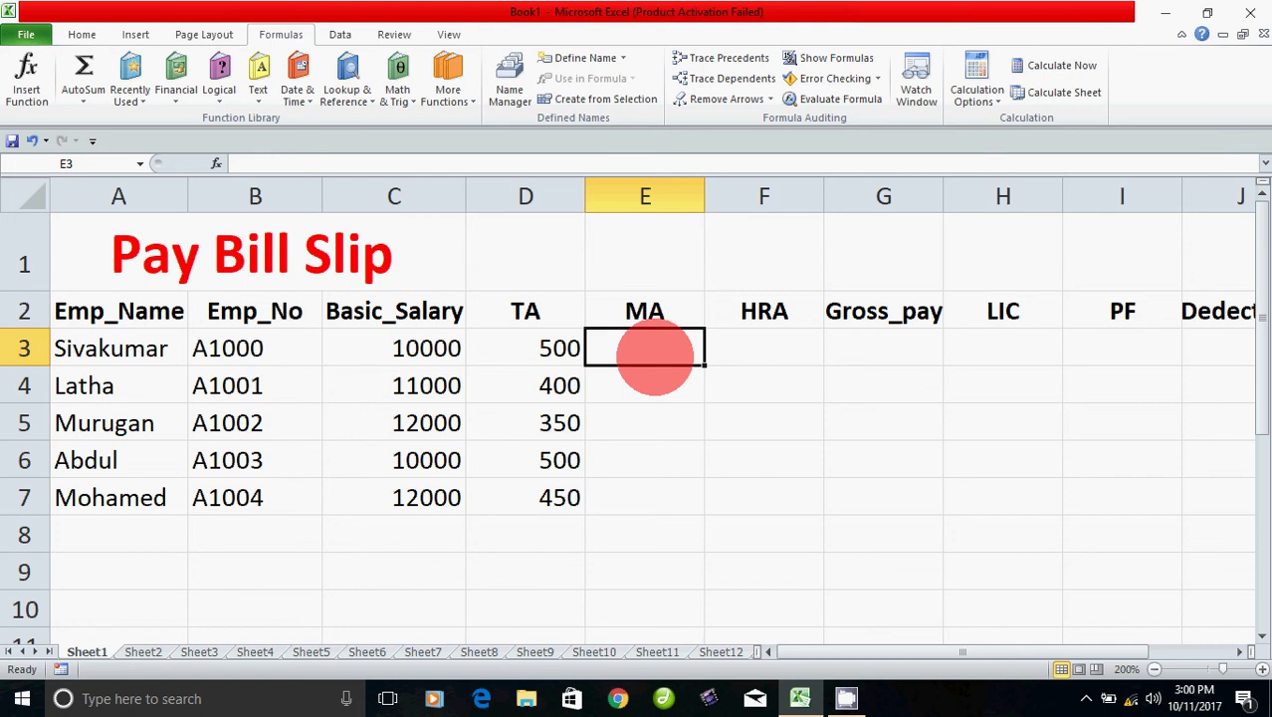
# - Put 500 in E3 and fill it down through E7
pyautogui.write('500')
pyautogui.click(653, 410)
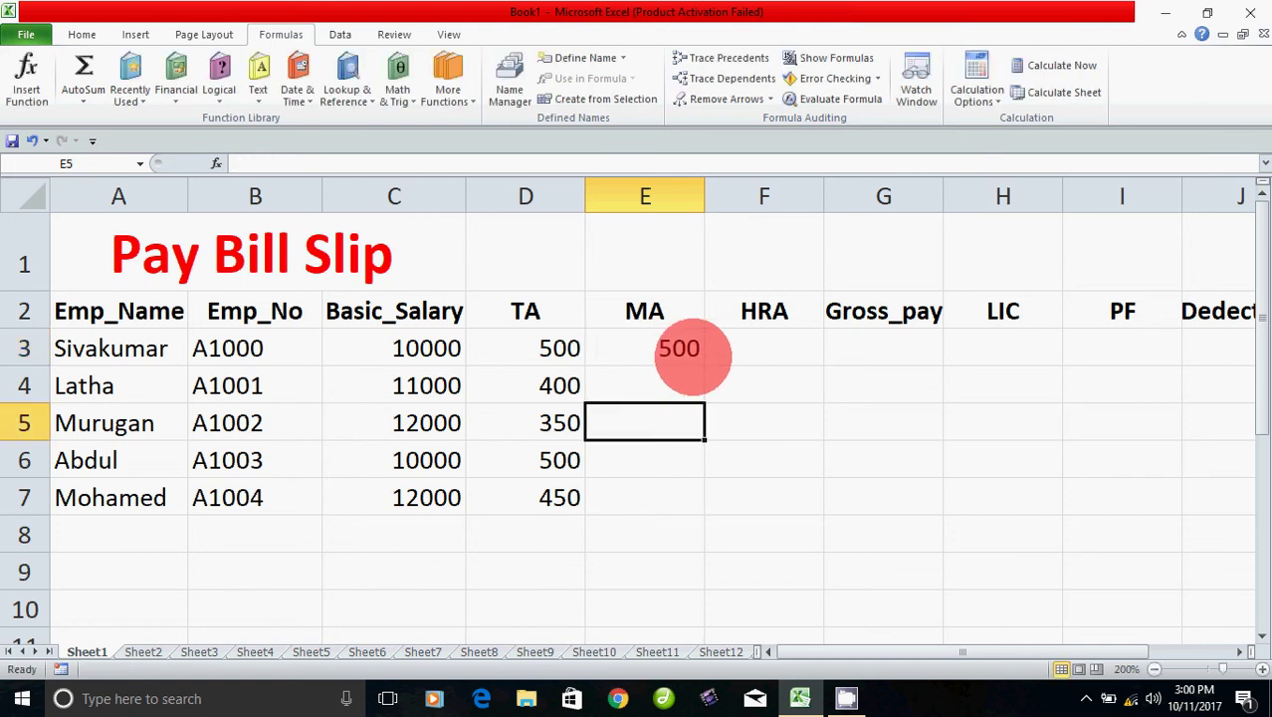
pyautogui.click(687, 352)
pyautogui.moveTo(705, 365); pyautogui.dragTo(709, 499)
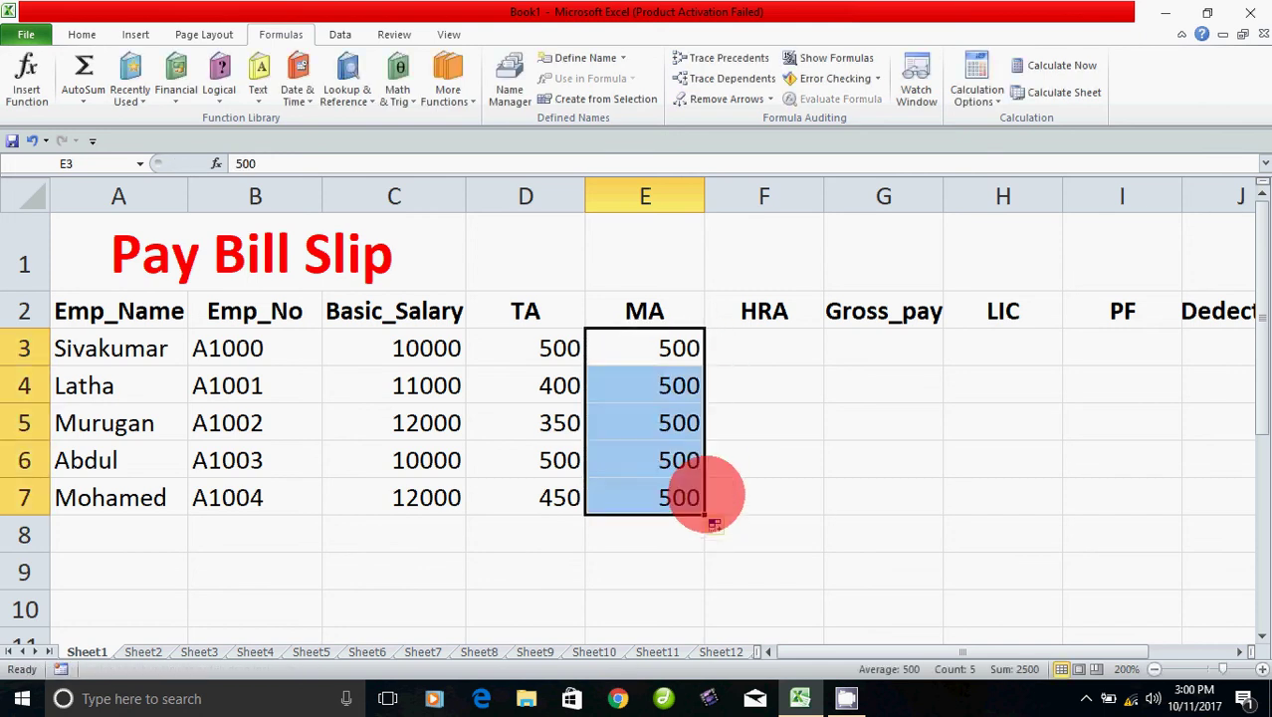
pyautogui.click(779, 360)
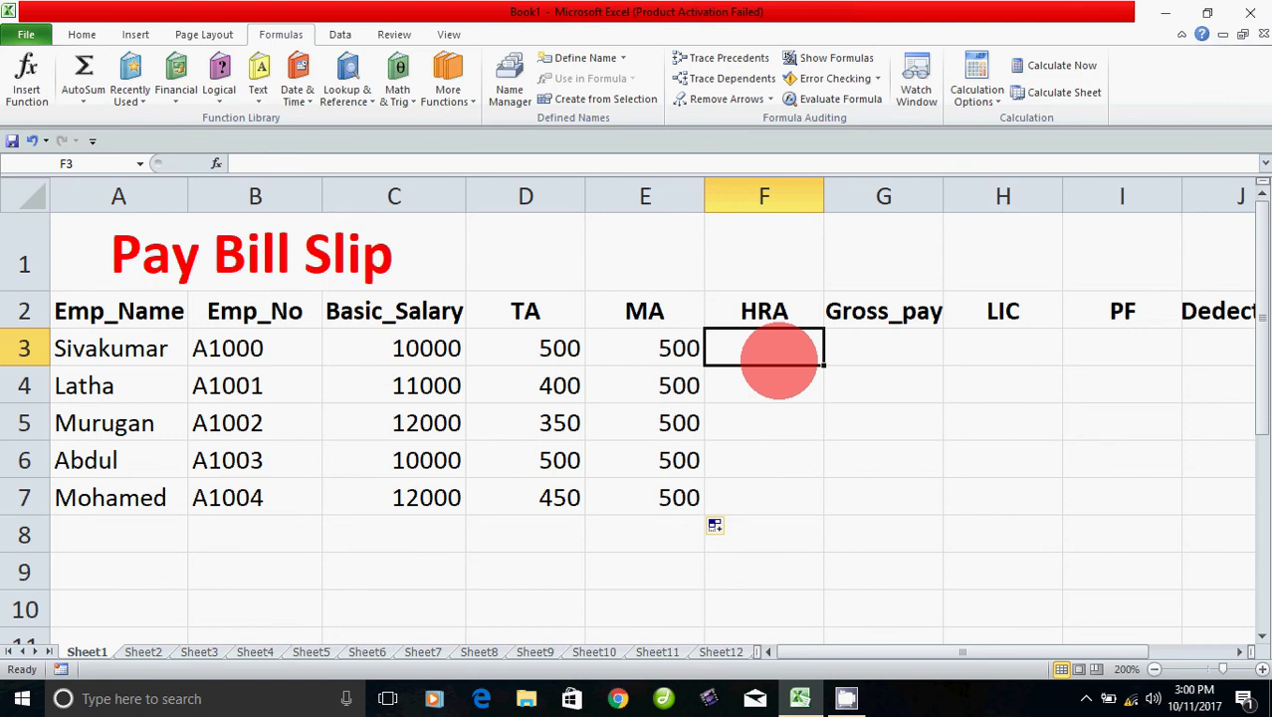
# - Put 1000 in F3 and fill it down through F7
pyautogui.write('1000')
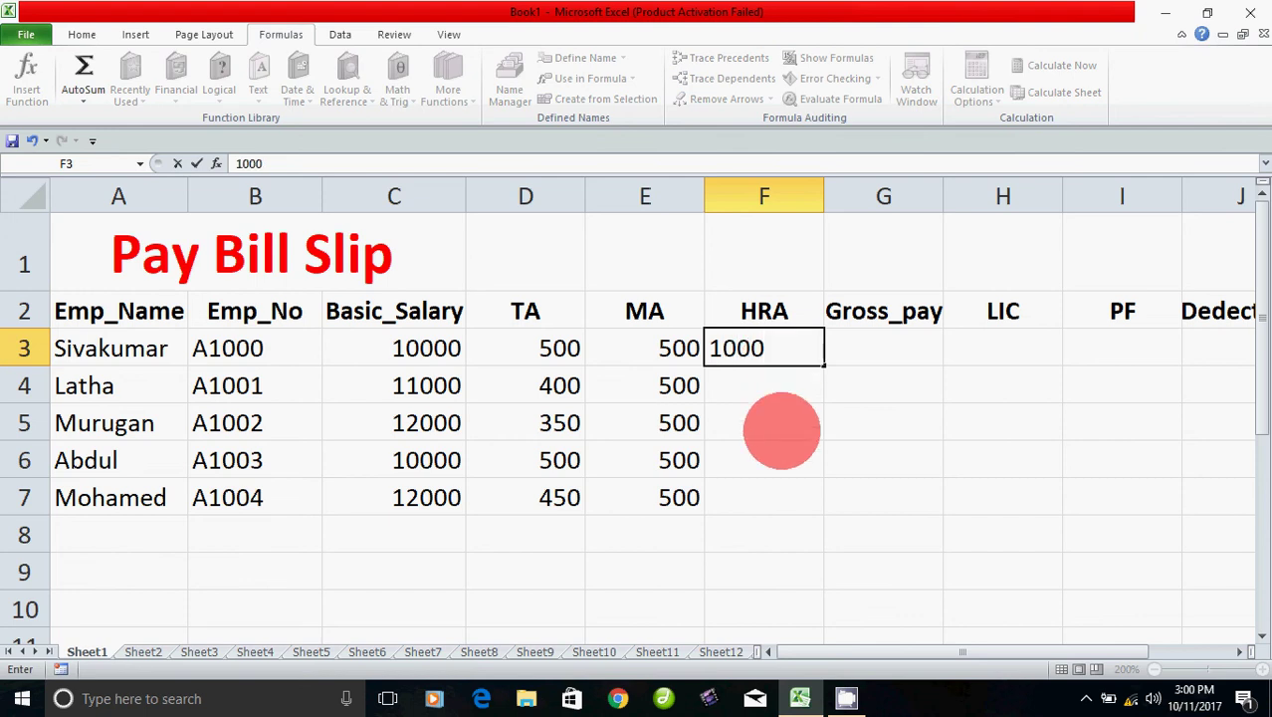
pyautogui.press('Return')
pyautogui.click(796, 350)
pyautogui.moveTo(824, 365); pyautogui.dragTo(826, 512)
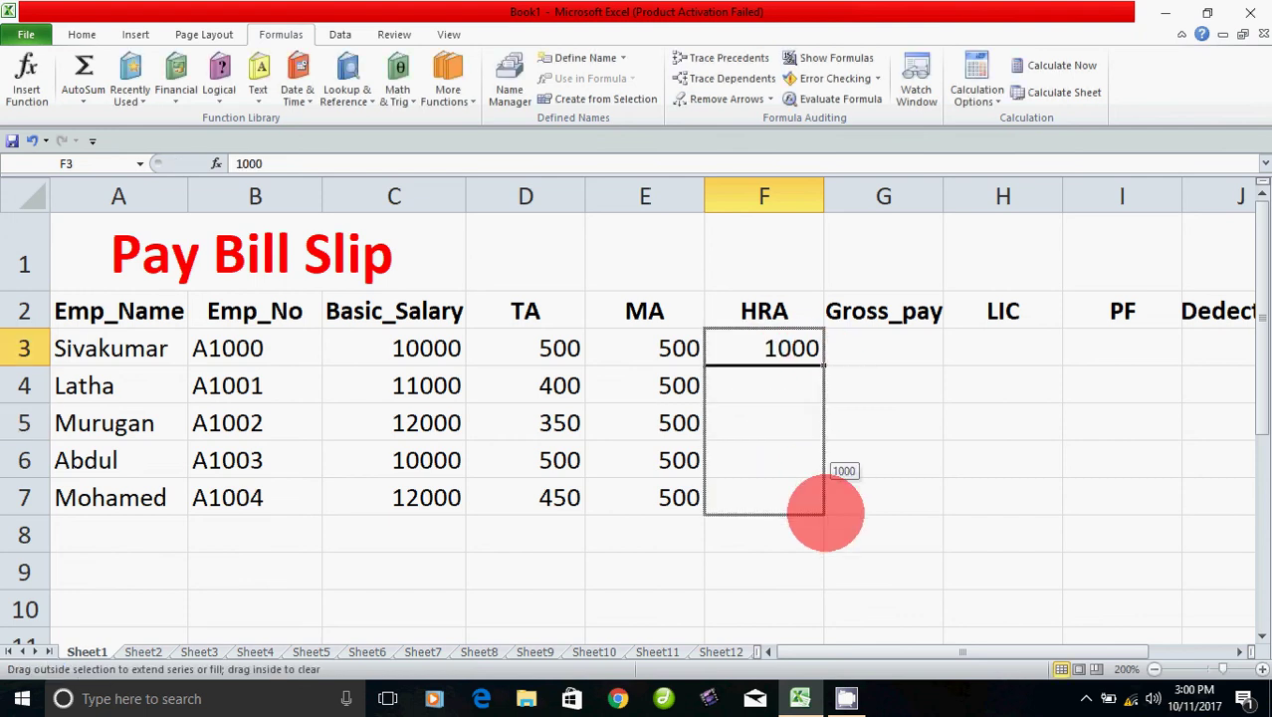
pyautogui.click(820, 521)
pyautogui.click(889, 350)
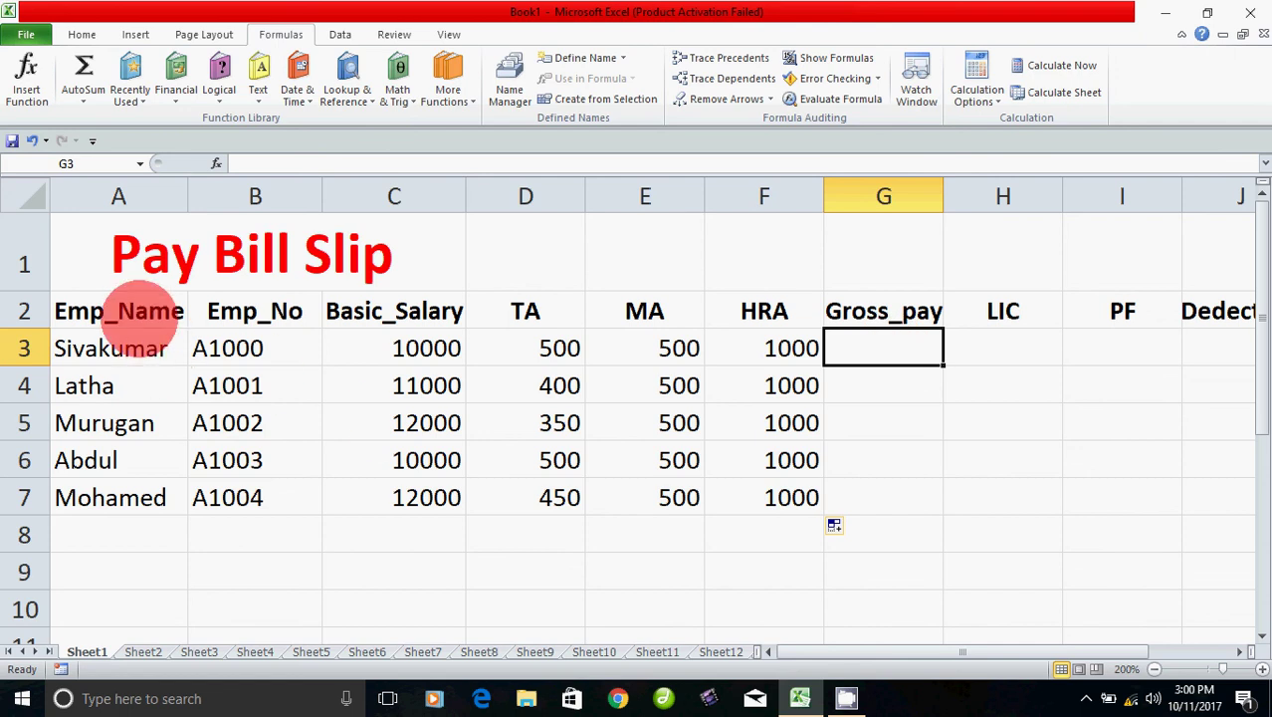
pyautogui.moveTo(142, 344); pyautogui.dragTo(165, 493)
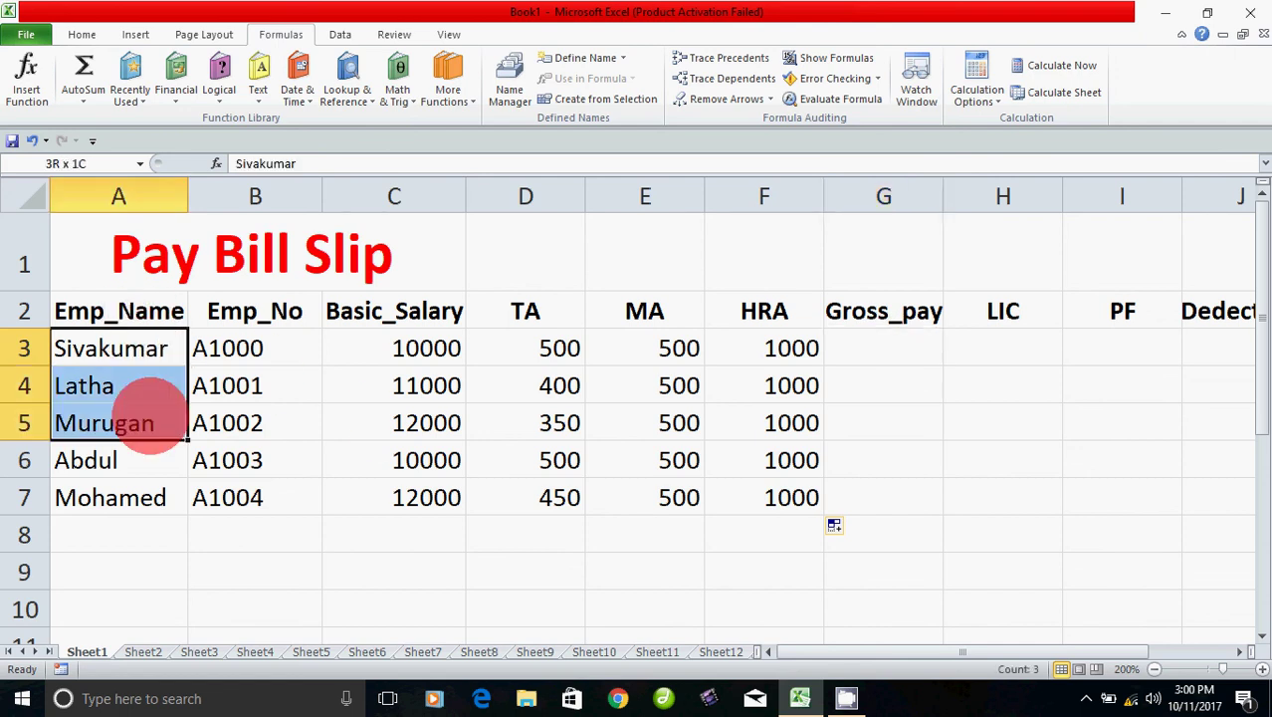
pyautogui.moveTo(251, 343); pyautogui.dragTo(267, 503)
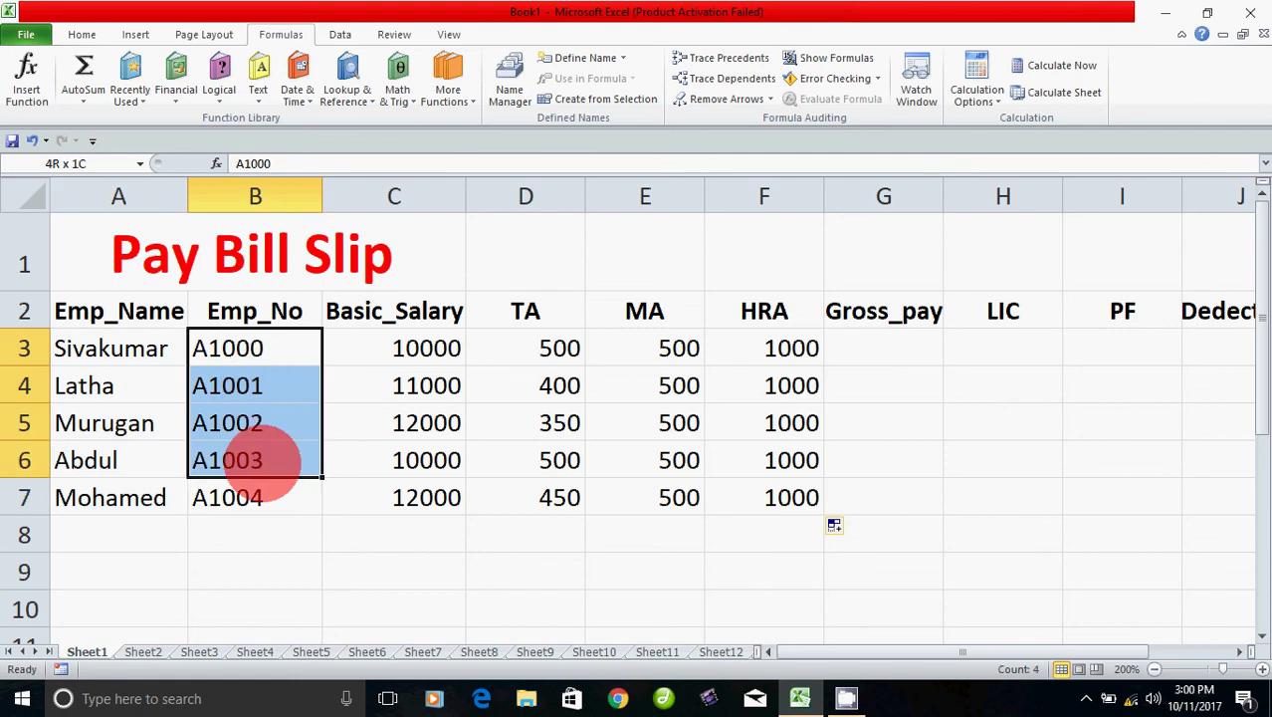
pyautogui.moveTo(395, 343); pyautogui.dragTo(428, 494)
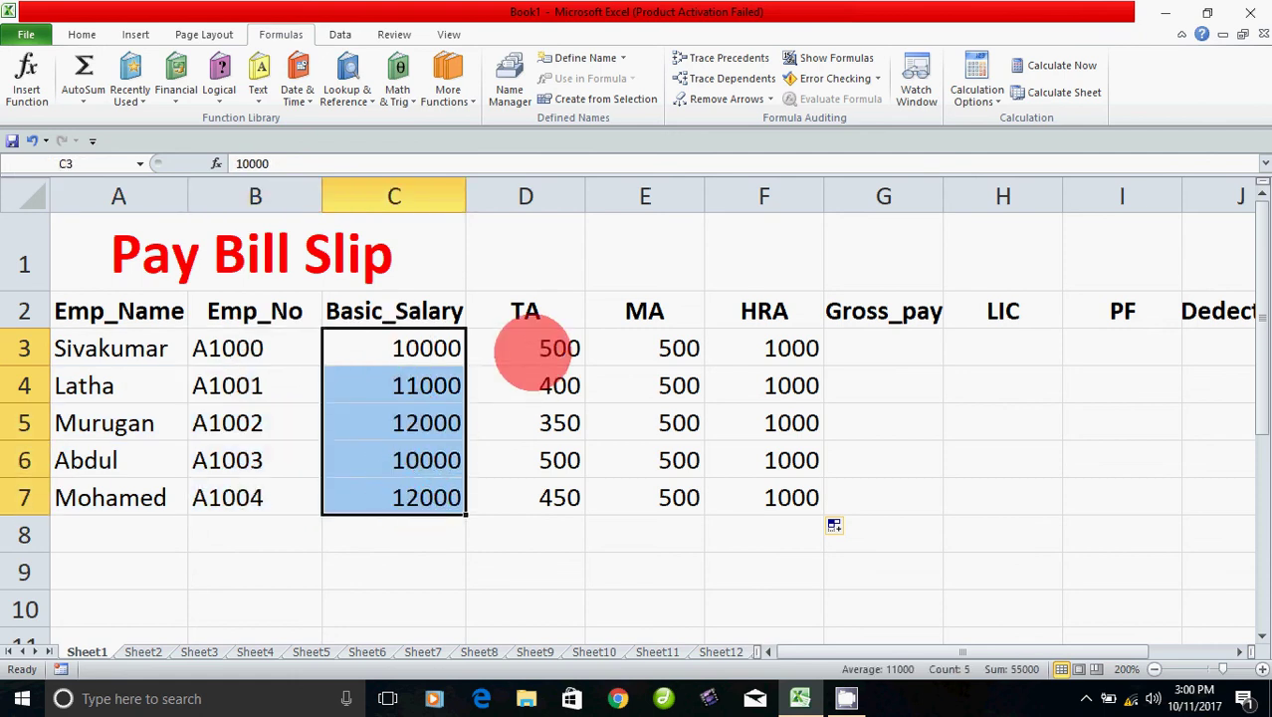
pyautogui.moveTo(539, 346); pyautogui.dragTo(556, 486)
pyautogui.moveTo(691, 347); pyautogui.dragTo(675, 489)
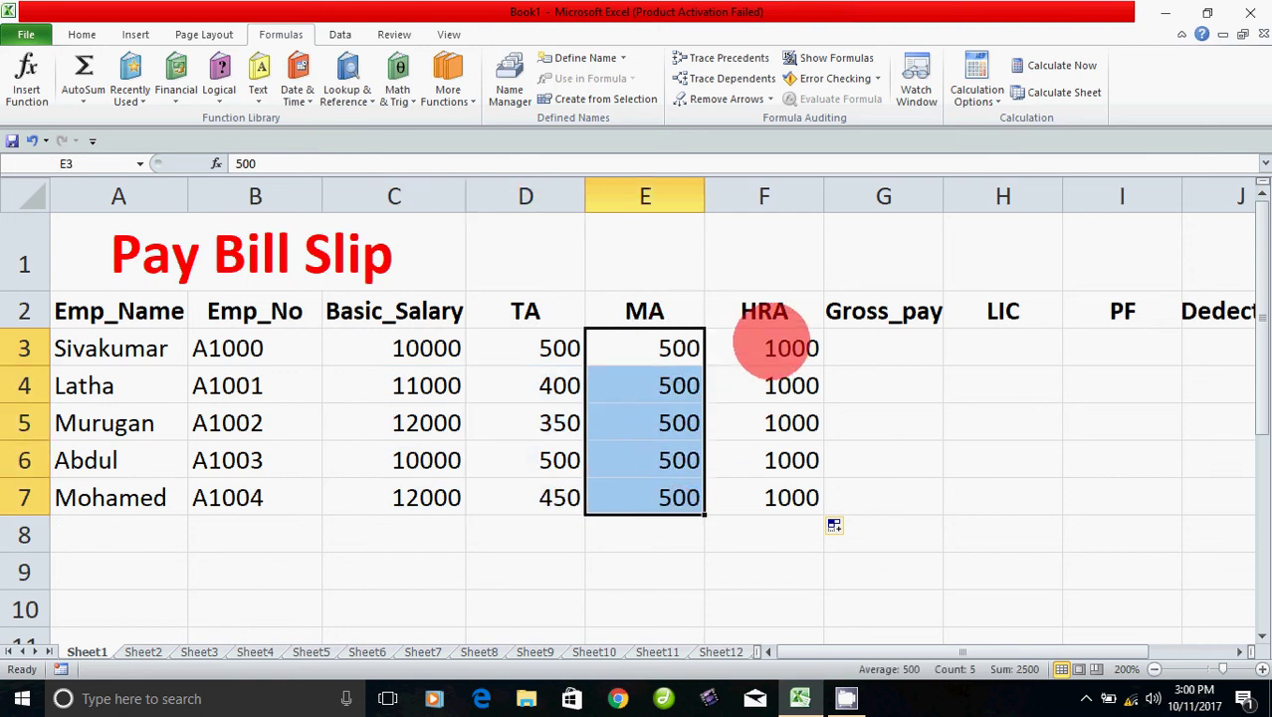
pyautogui.moveTo(772, 347); pyautogui.dragTo(775, 500)
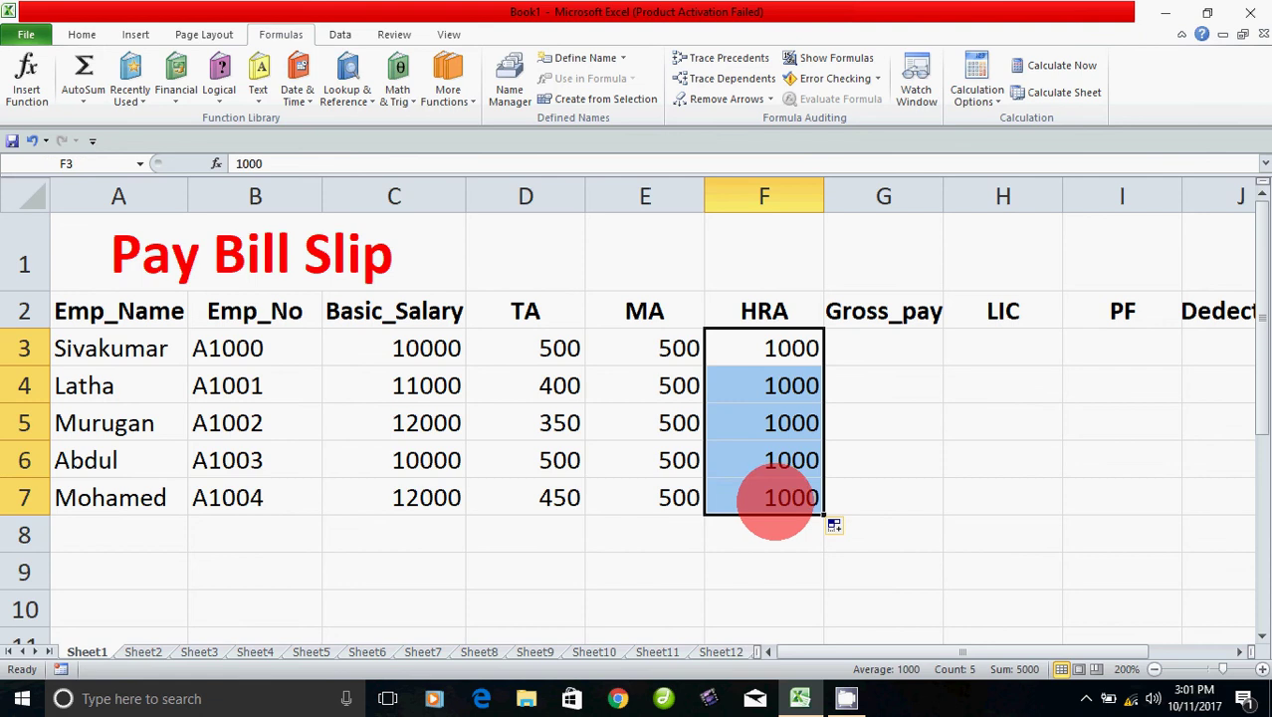
pyautogui.click(828, 346)
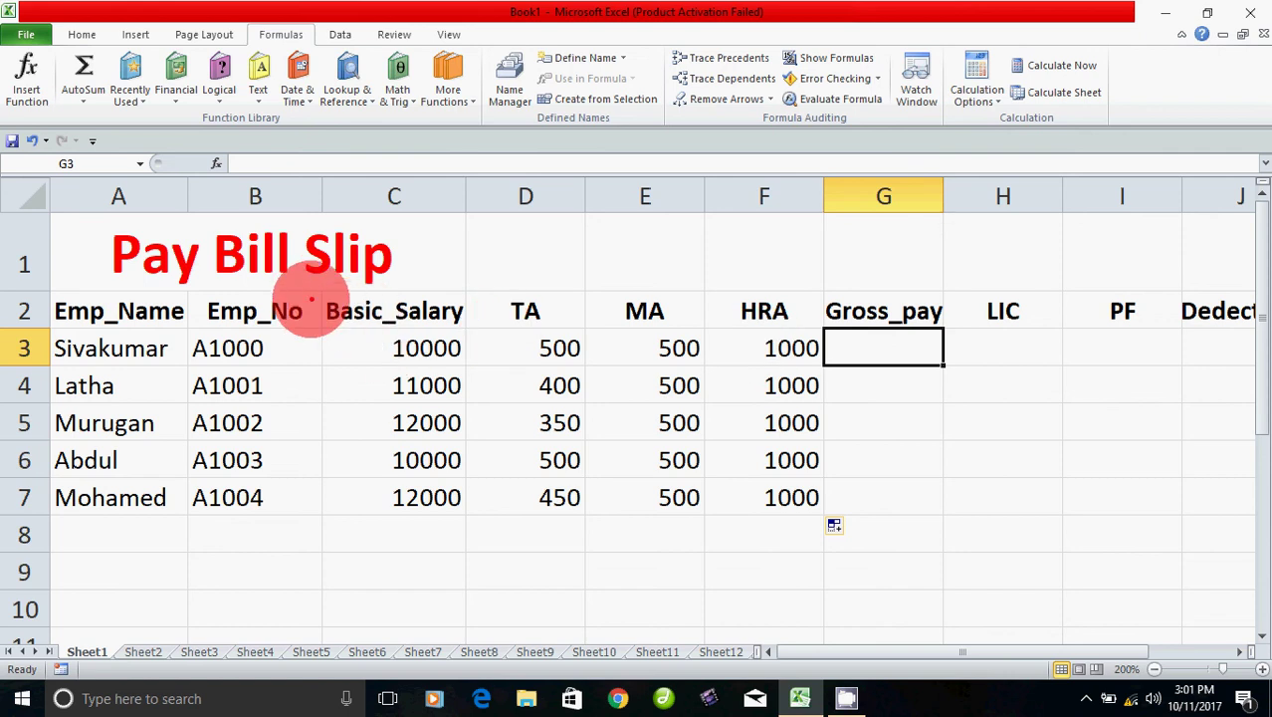
pyautogui.moveTo(314, 291)
pyautogui.mouseDown()
pyautogui.moveTo(334, 340)
pyautogui.moveTo(600, 358)
pyautogui.moveTo(796, 343)
pyautogui.moveTo(802, 298)
pyautogui.moveTo(801, 283)
pyautogui.moveTo(343, 271)
pyautogui.moveTo(319, 290)
pyautogui.mouseUp()
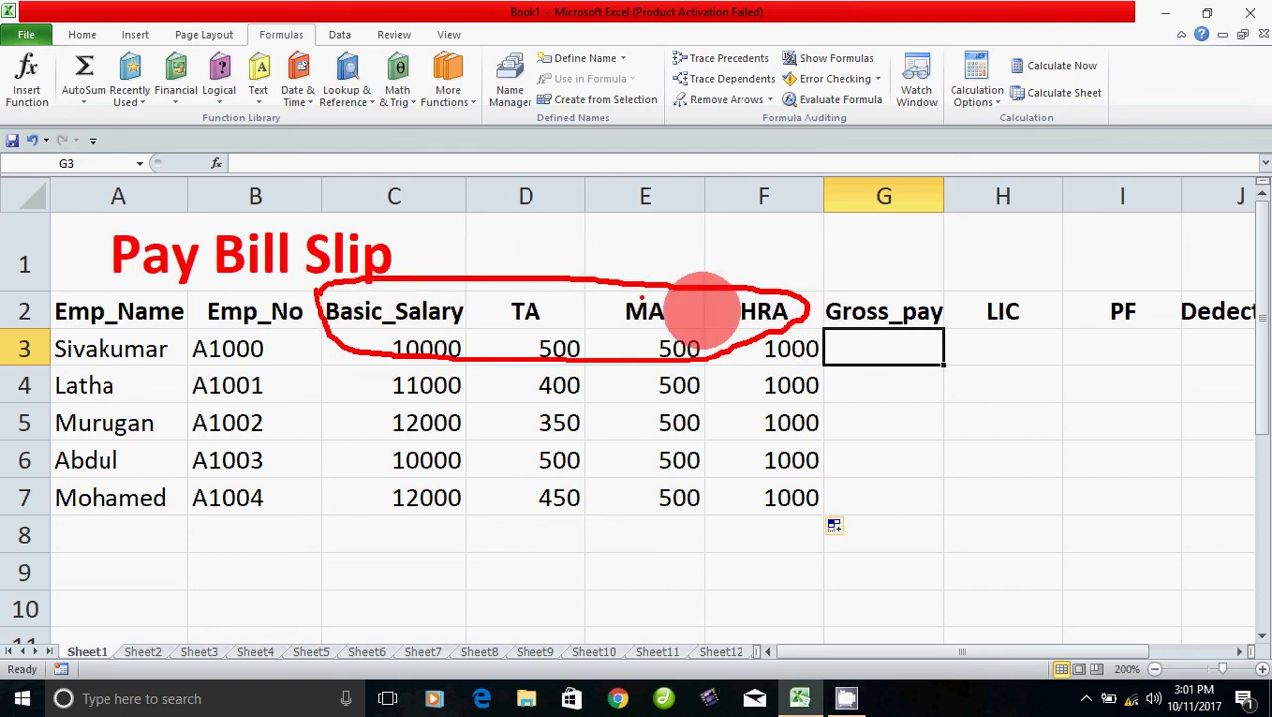
pyautogui.moveTo(794, 302)
pyautogui.mouseDown()
pyautogui.moveTo(836, 295)
pyautogui.moveTo(841, 277)
pyautogui.moveTo(871, 326)
pyautogui.mouseUp()
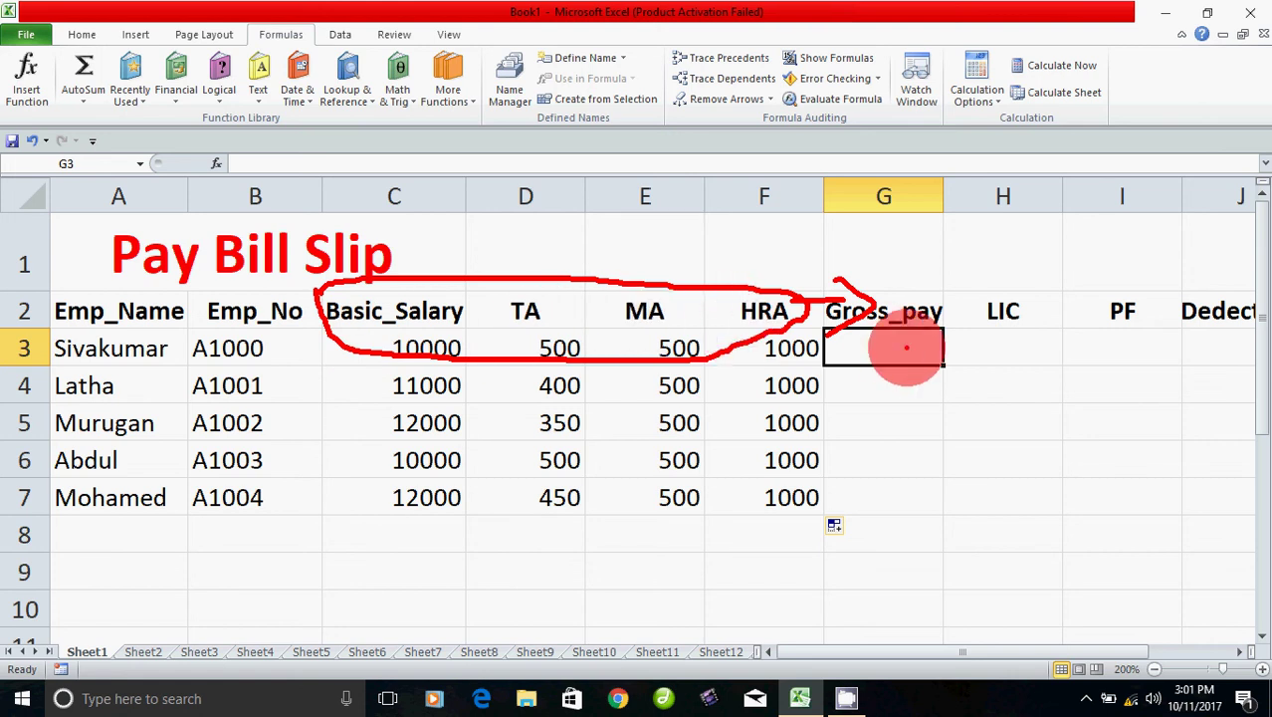
pyautogui.press('Escape')
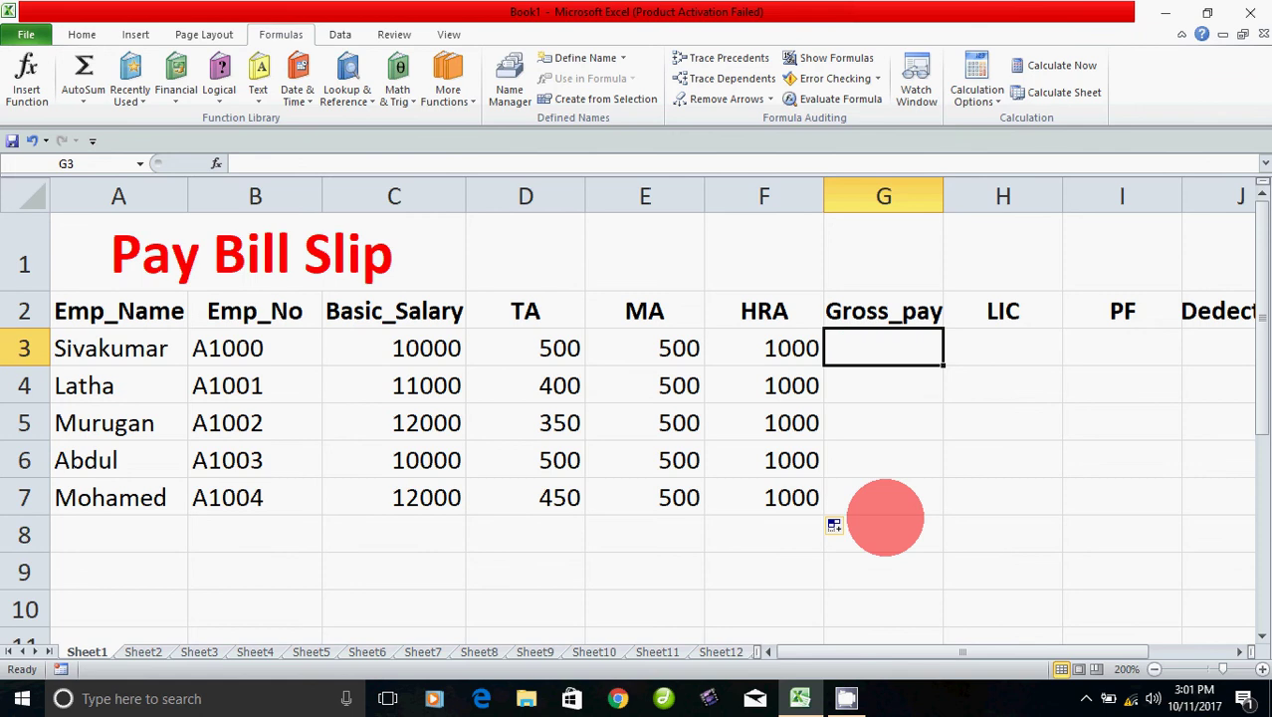
# - Enter =SUM(C3,F3) in G3, which shows 11000
pyautogui.write('=s')
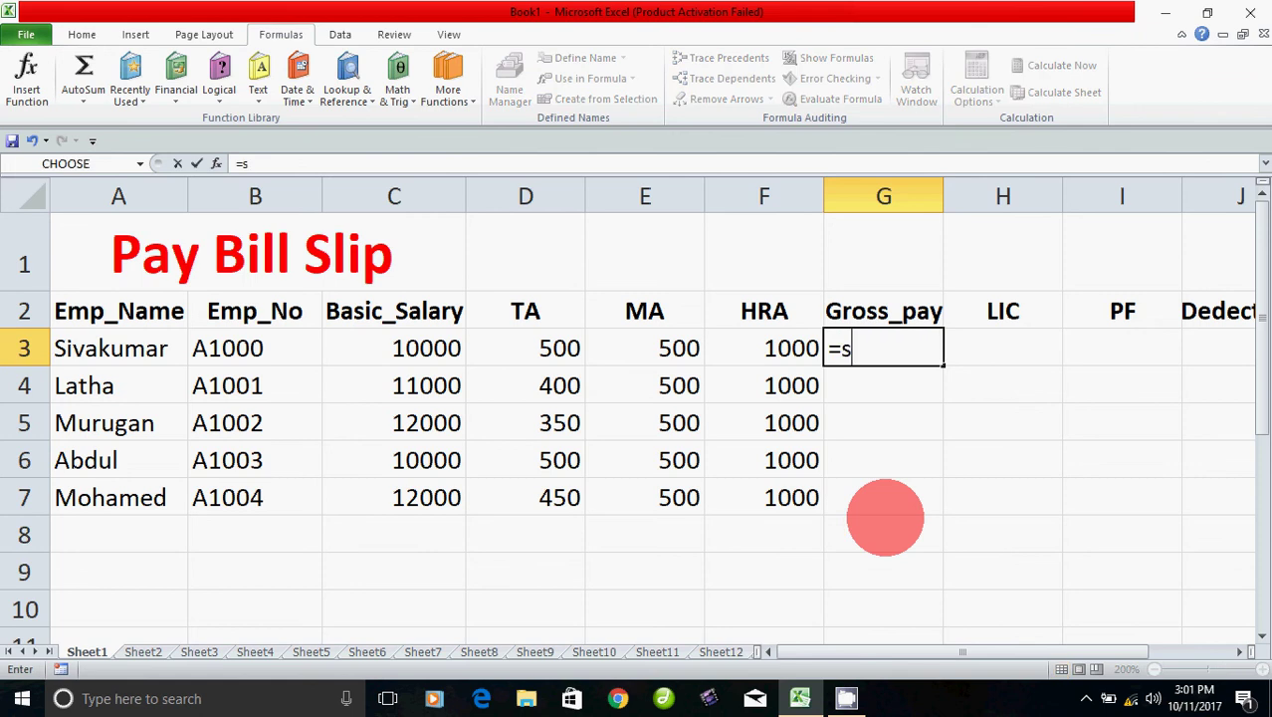
pyautogui.write('um')
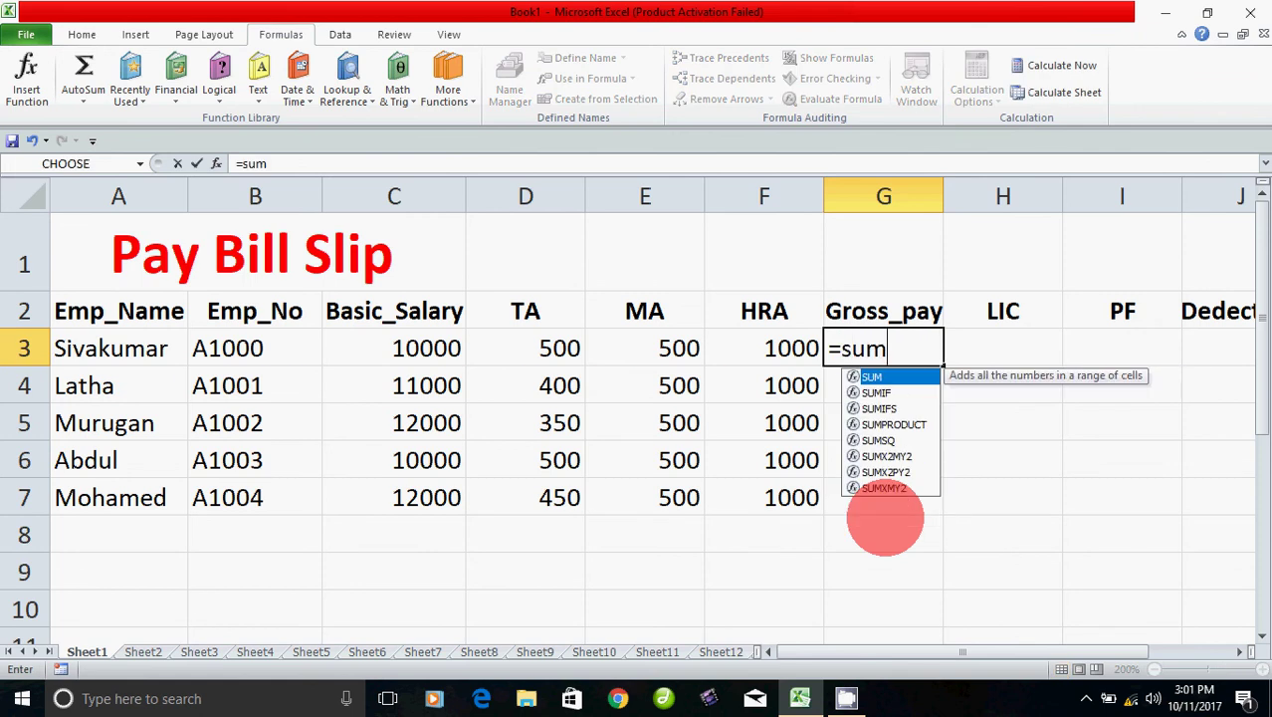
pyautogui.write('(')
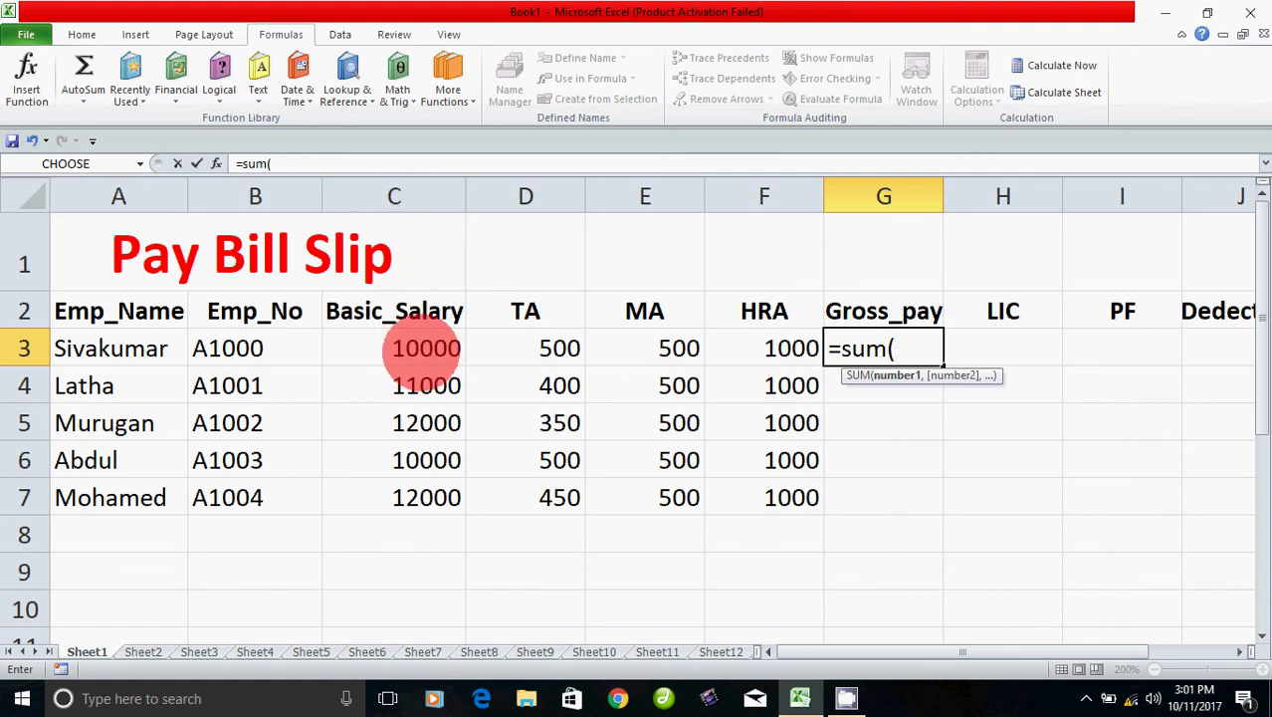
pyautogui.click(424, 349)
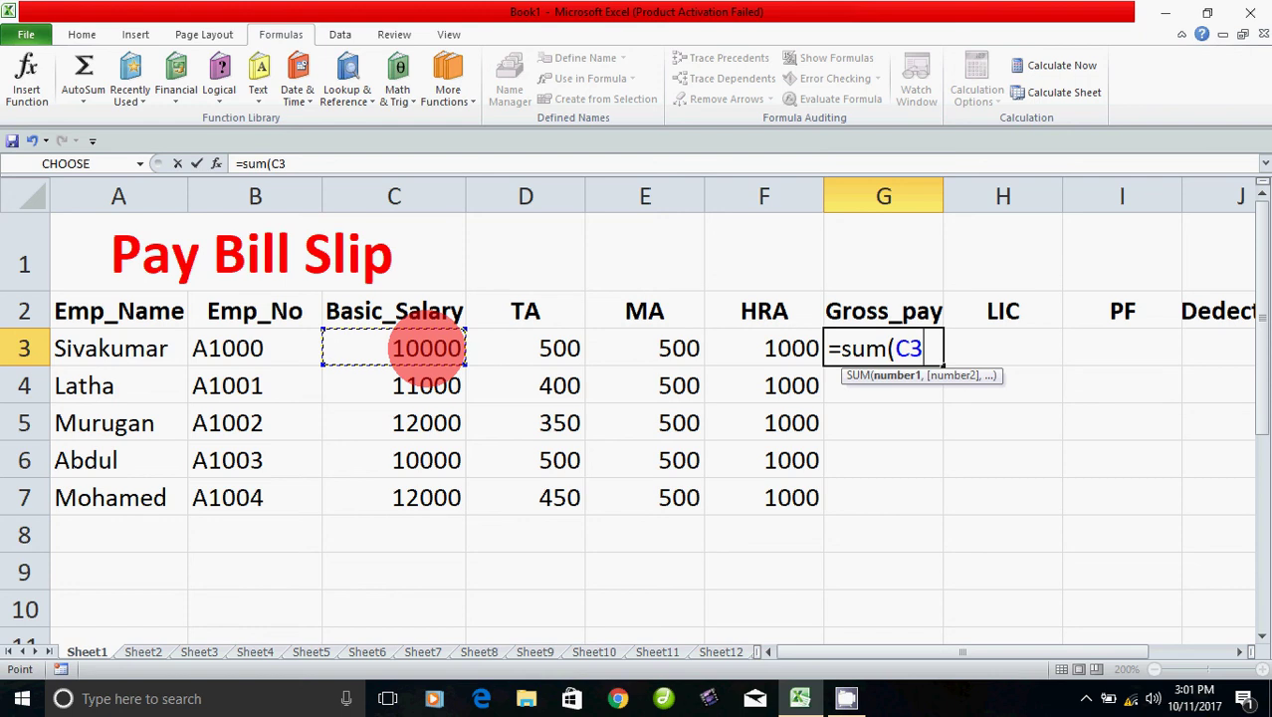
pyautogui.write(',')
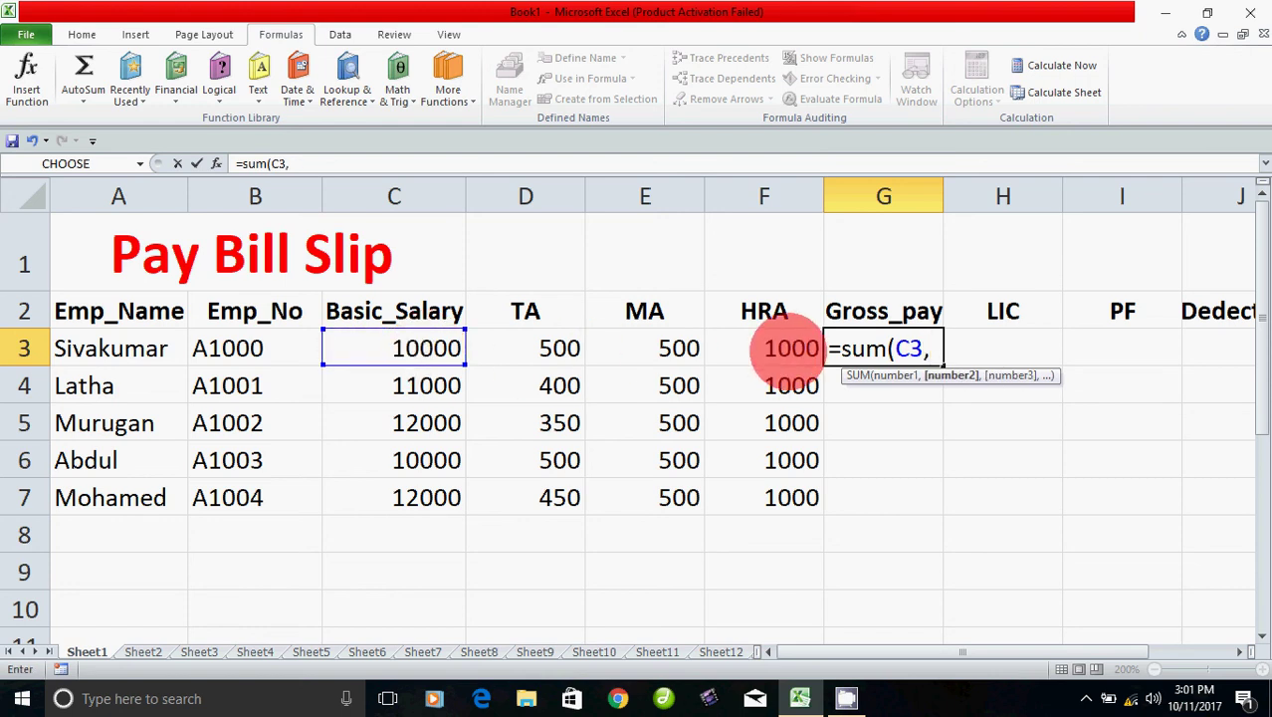
pyautogui.click(792, 350)
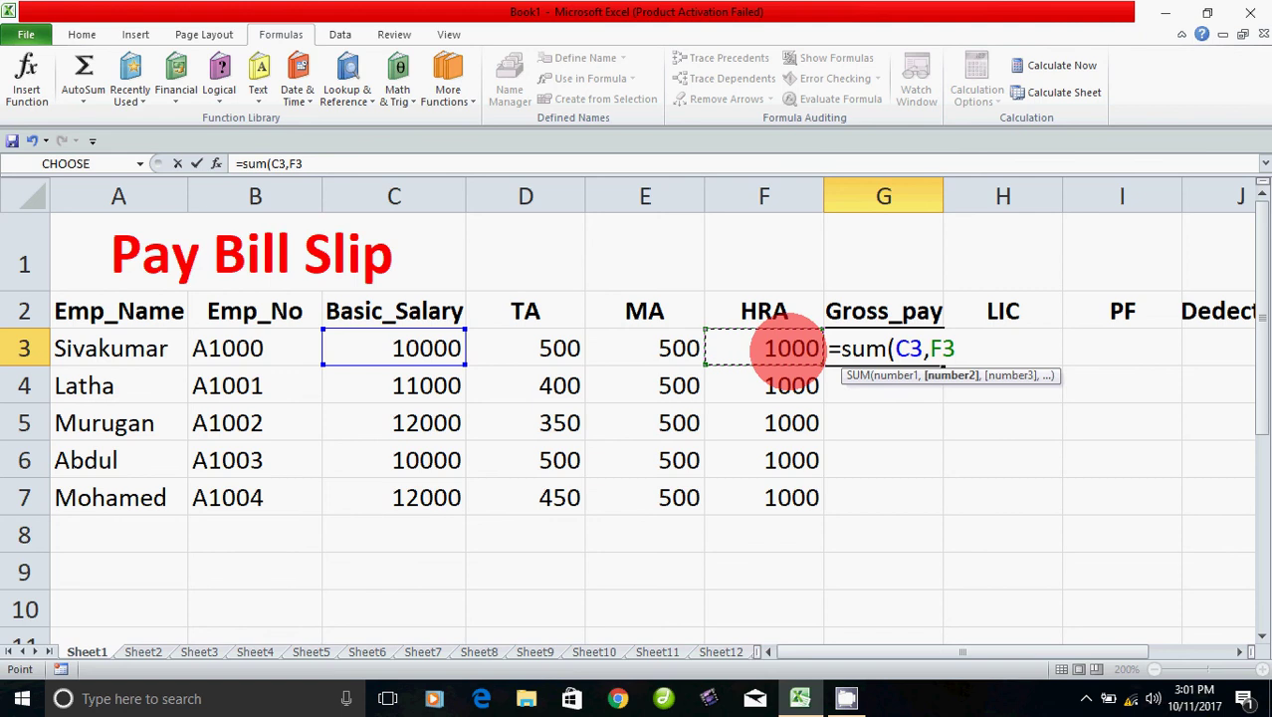
pyautogui.write(')')
pyautogui.press('Return')
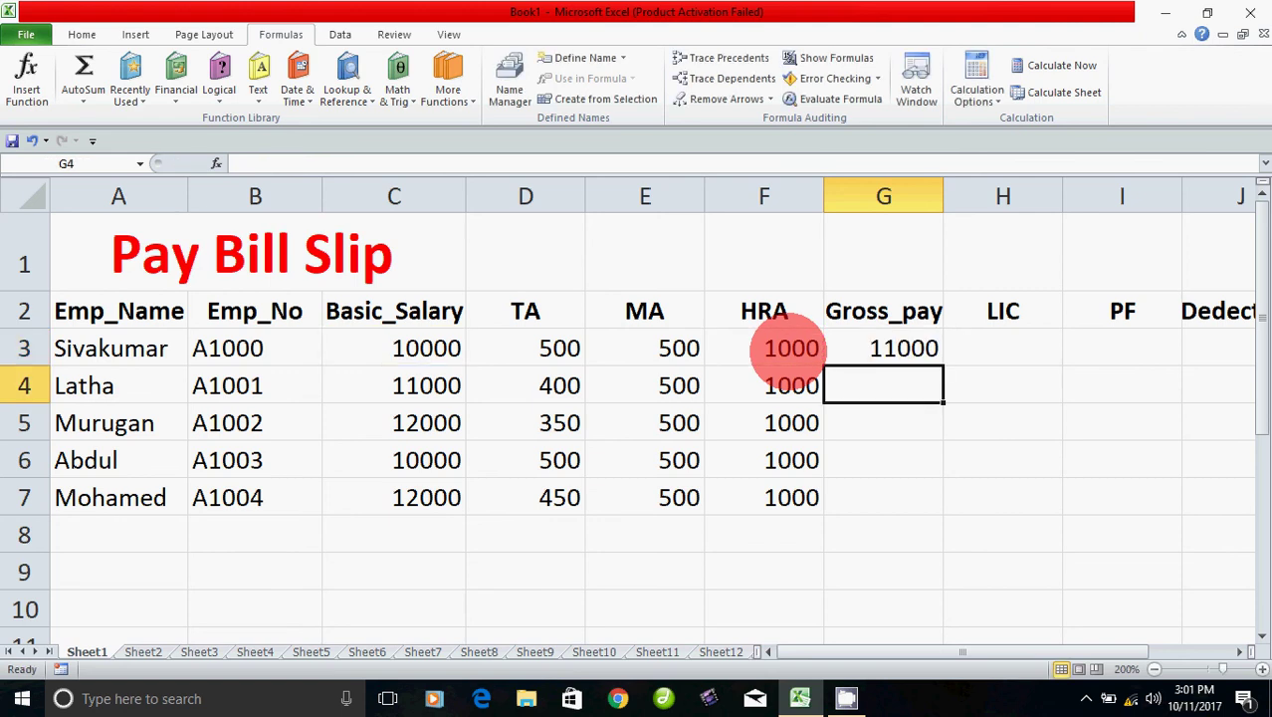
pyautogui.click(885, 357)
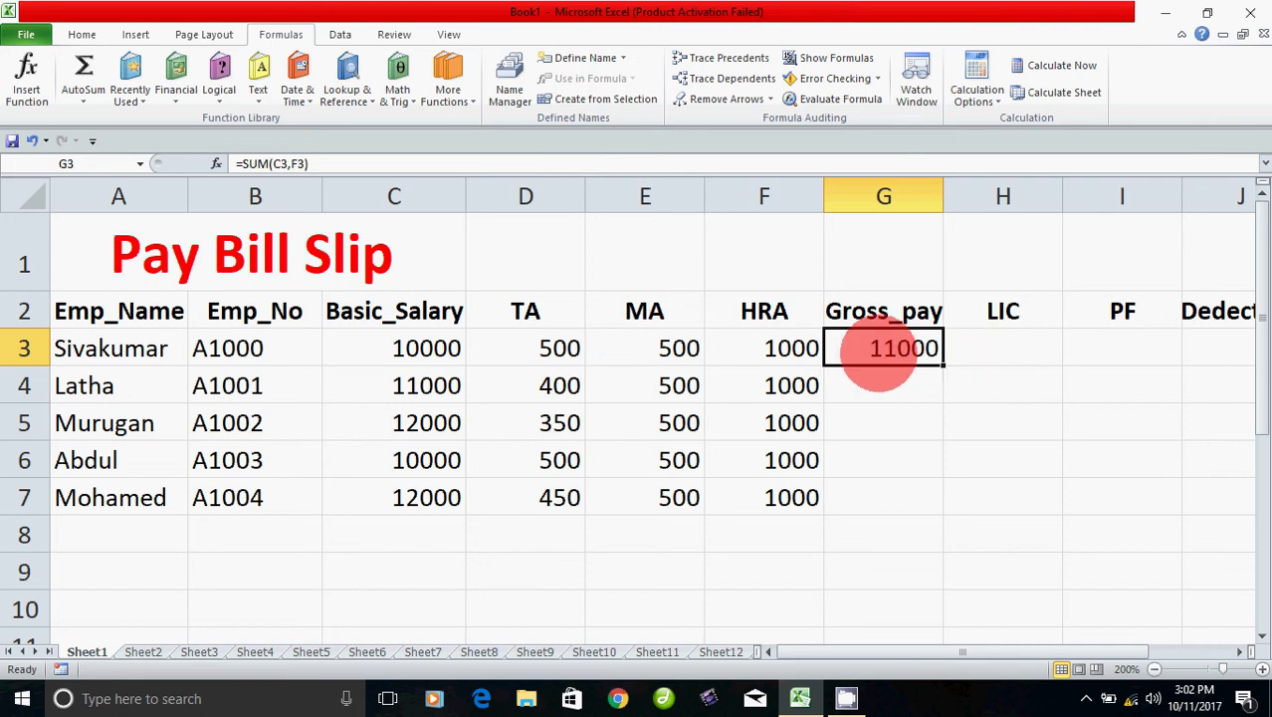
# - Edit G3's formula, replacing the comma with a colon to make =SUM(C3:F3)
pyautogui.doubleClick(888, 356)
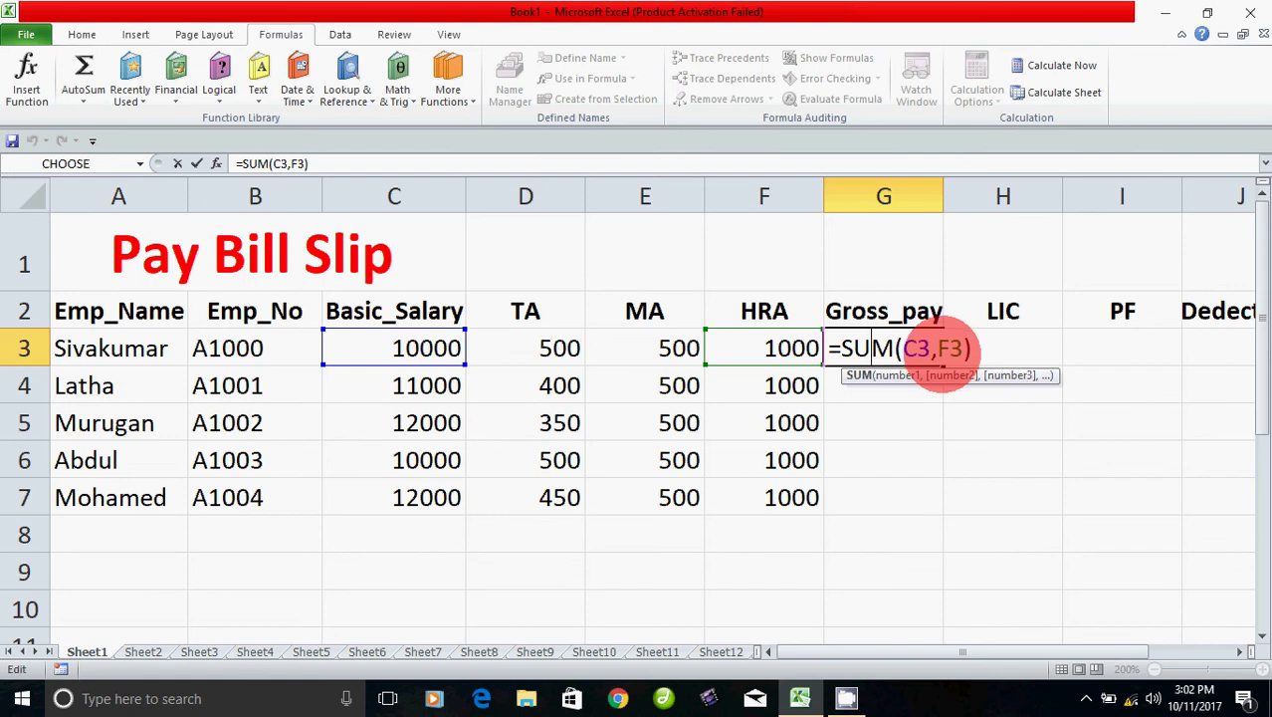
pyautogui.click(931, 348)
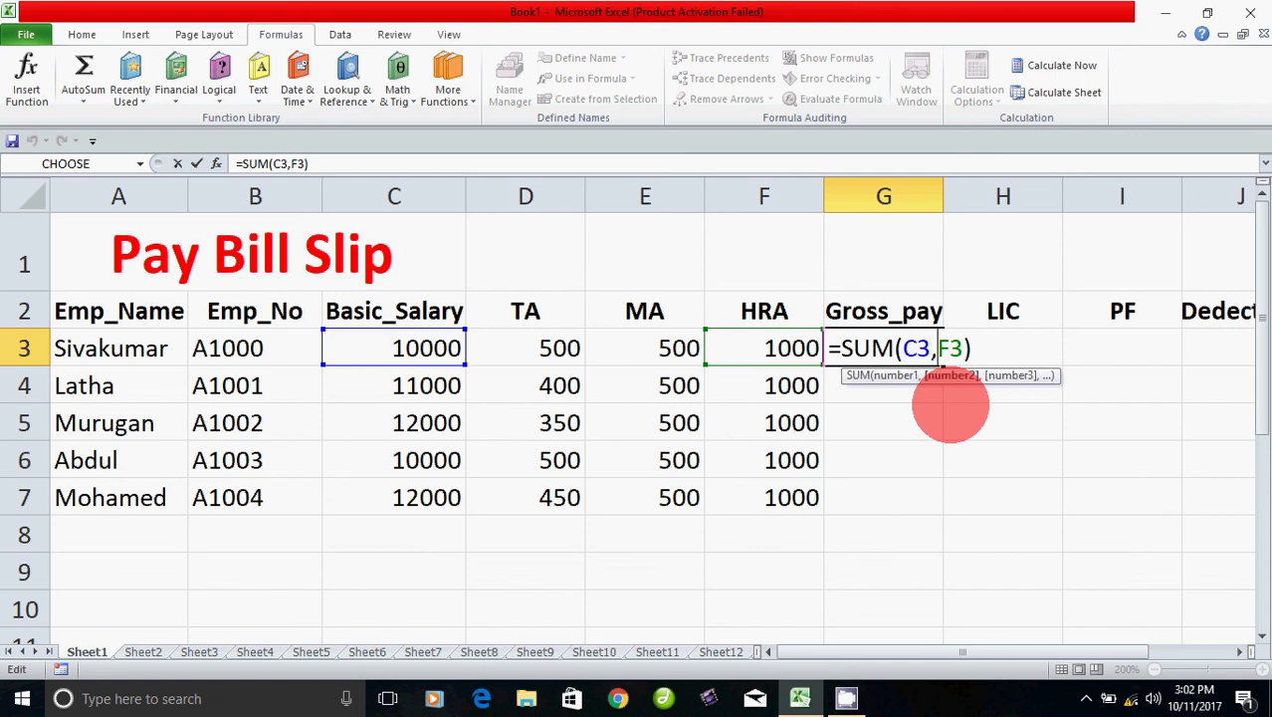
pyautogui.press('Delete')
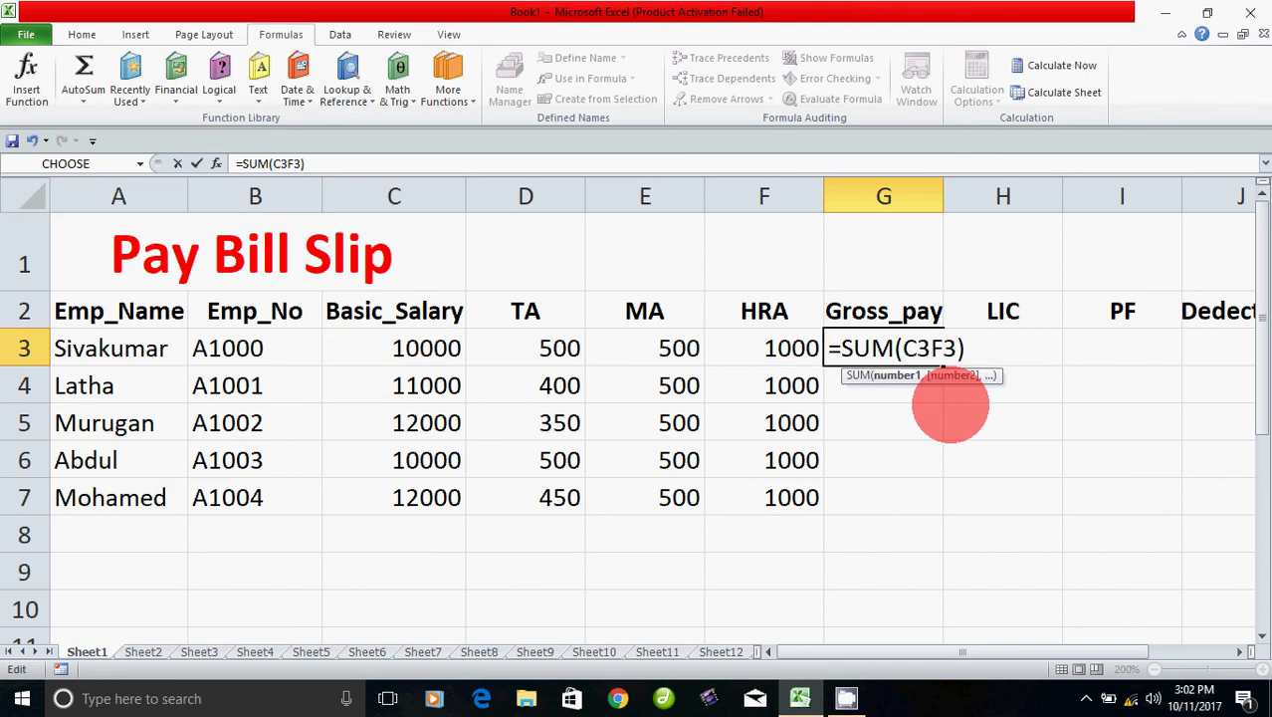
pyautogui.write(':')
pyautogui.press('Return')
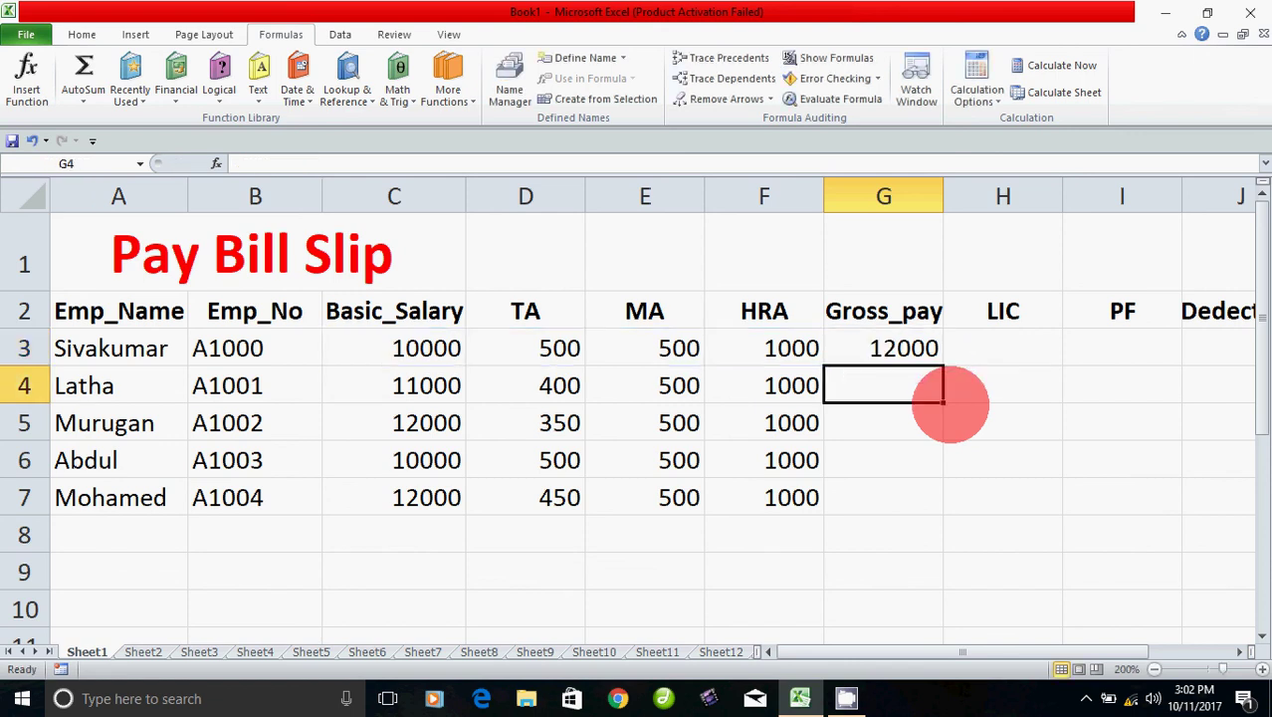
pyautogui.click(907, 348)
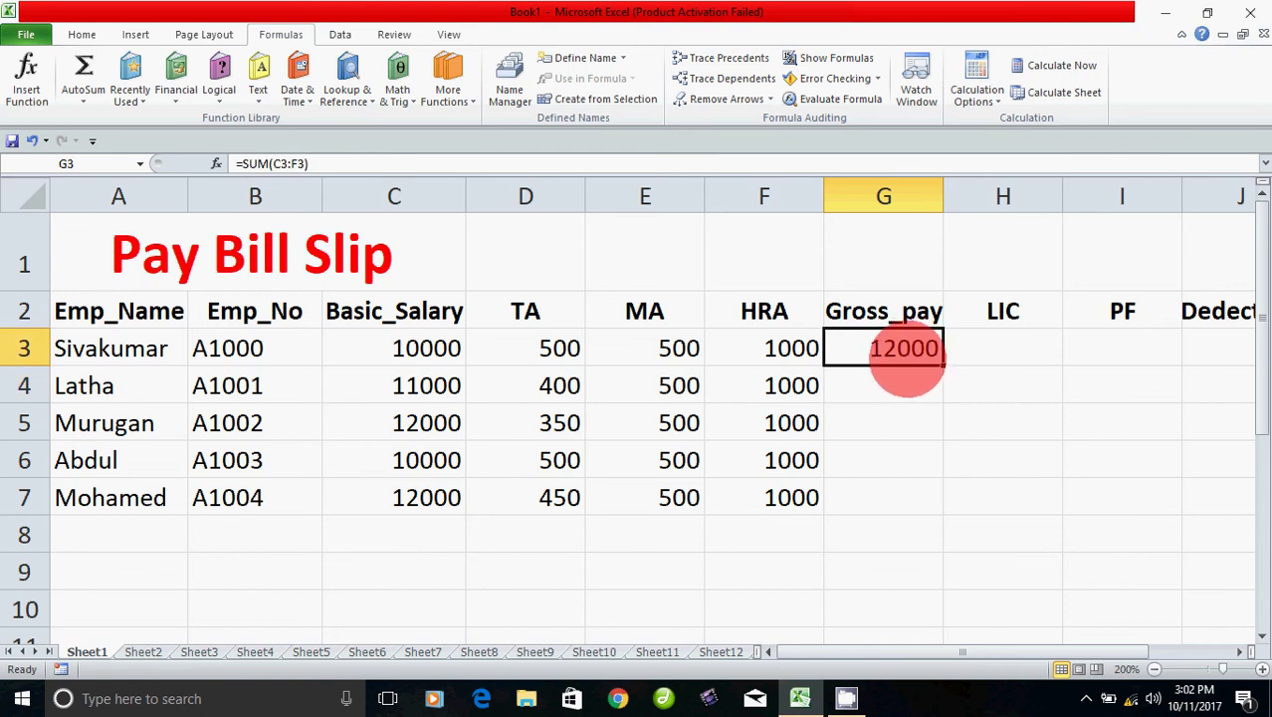
# - Re-enter =SUM(C3:F3) in G3 by picking C3 and F3, giving 12000
pyautogui.write('=')
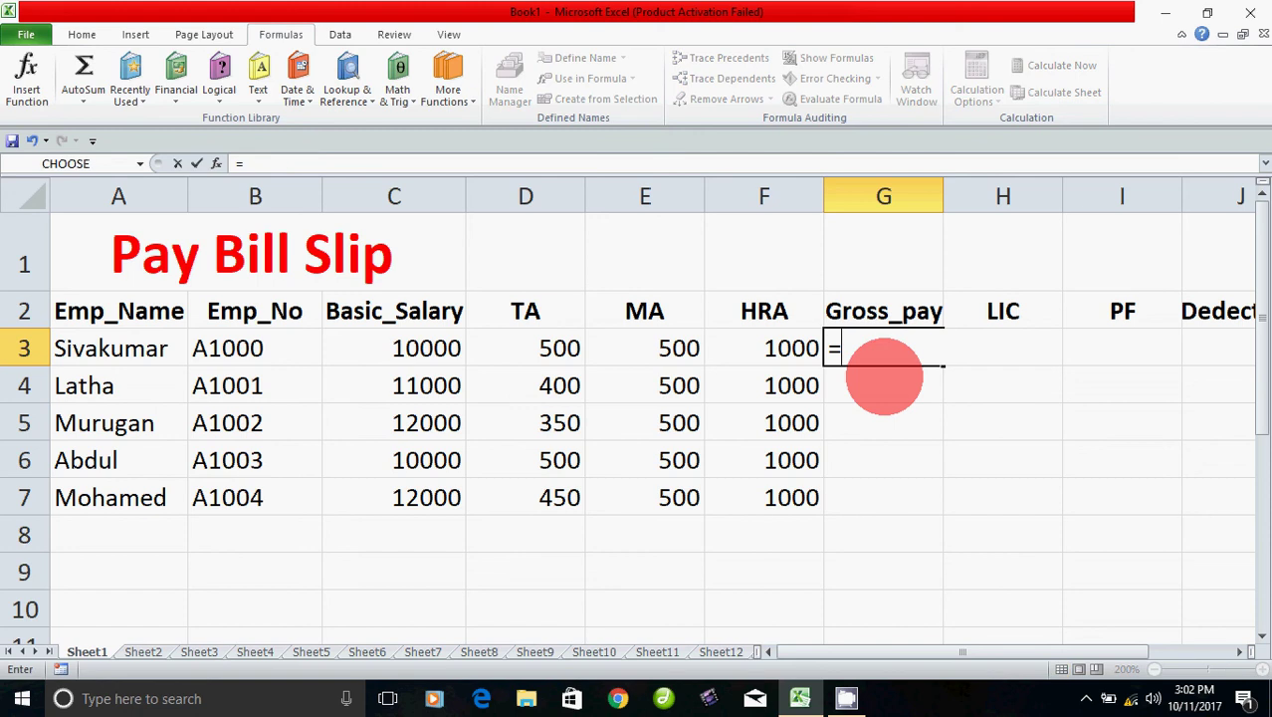
pyautogui.write('sum')
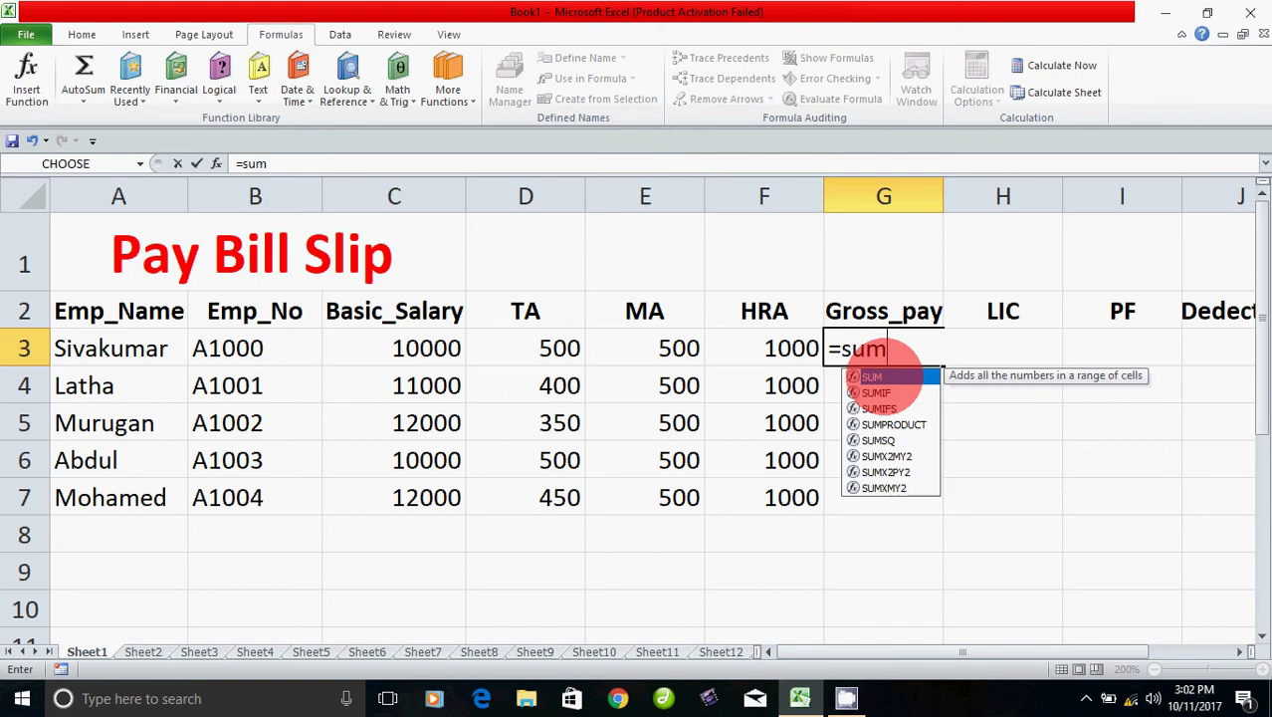
pyautogui.write('(')
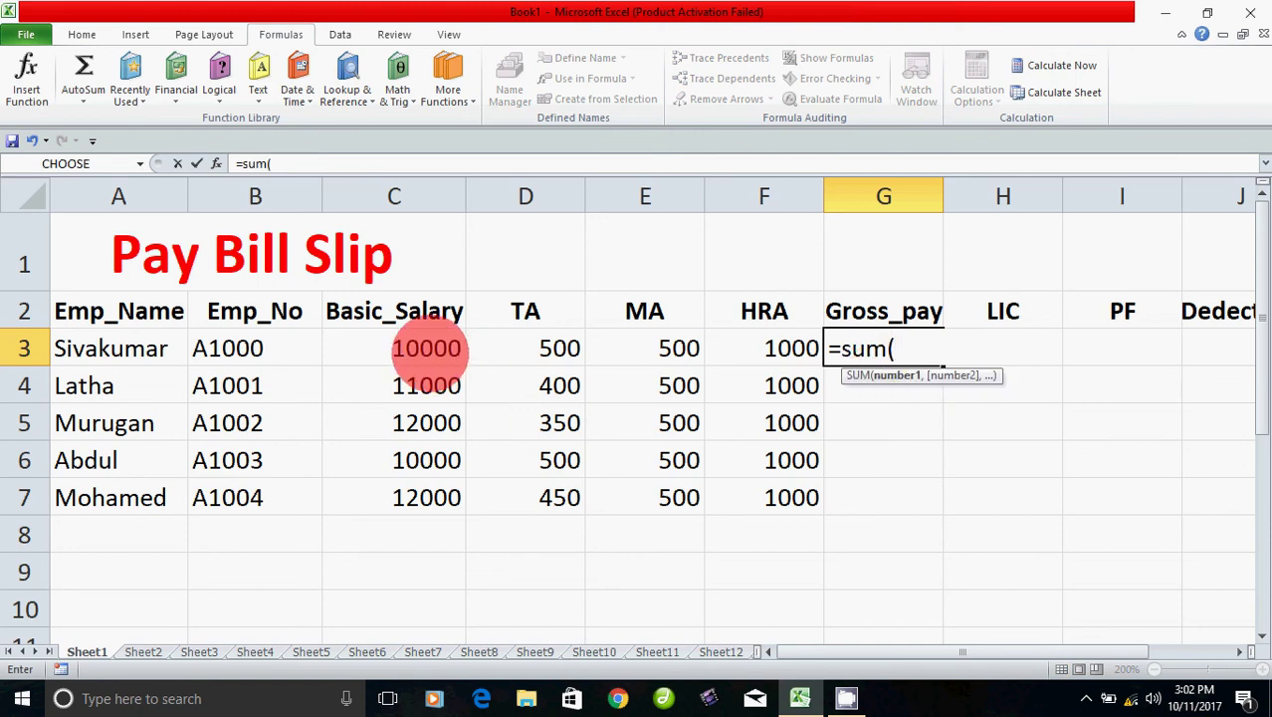
pyautogui.click(426, 349)
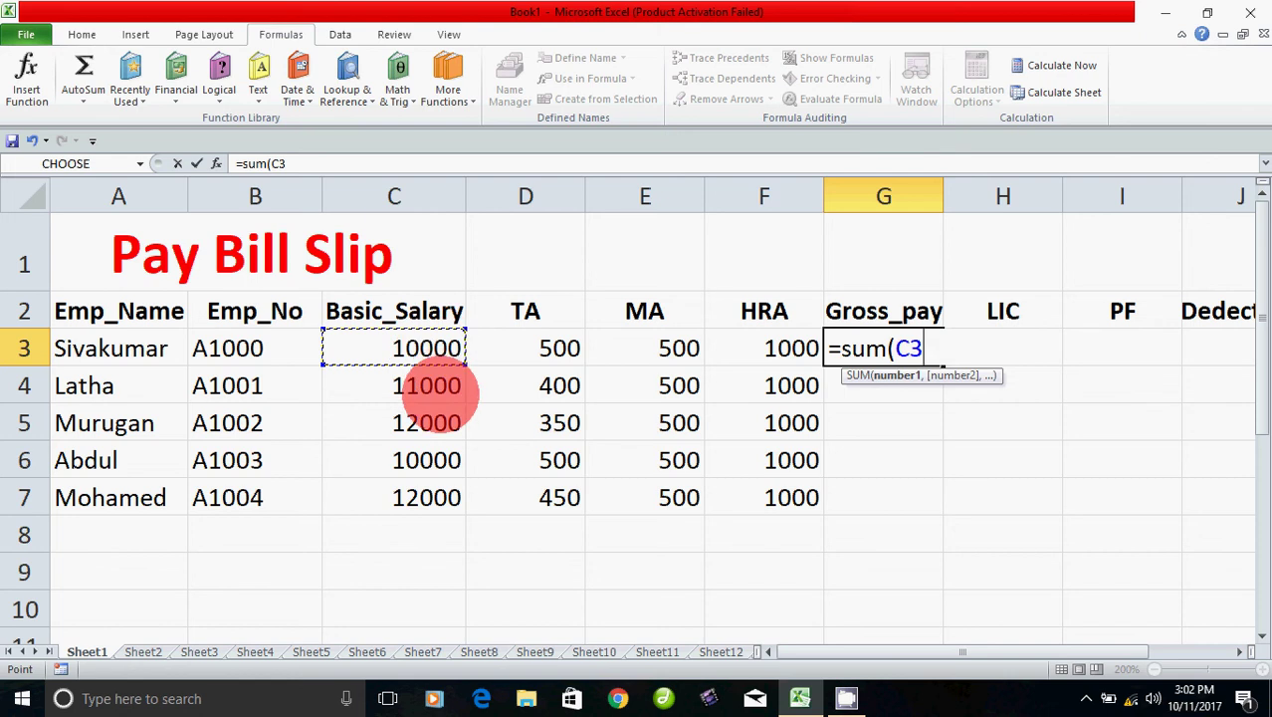
pyautogui.press('F8')
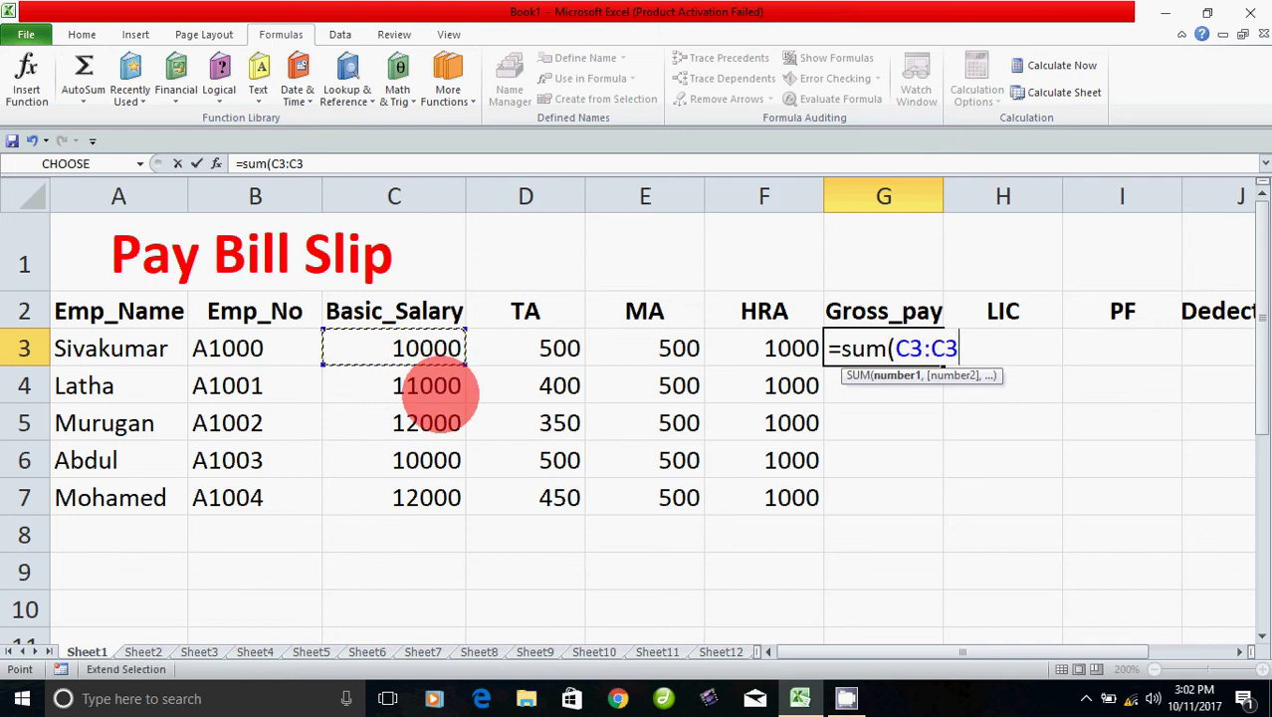
pyautogui.press('BackSpace')
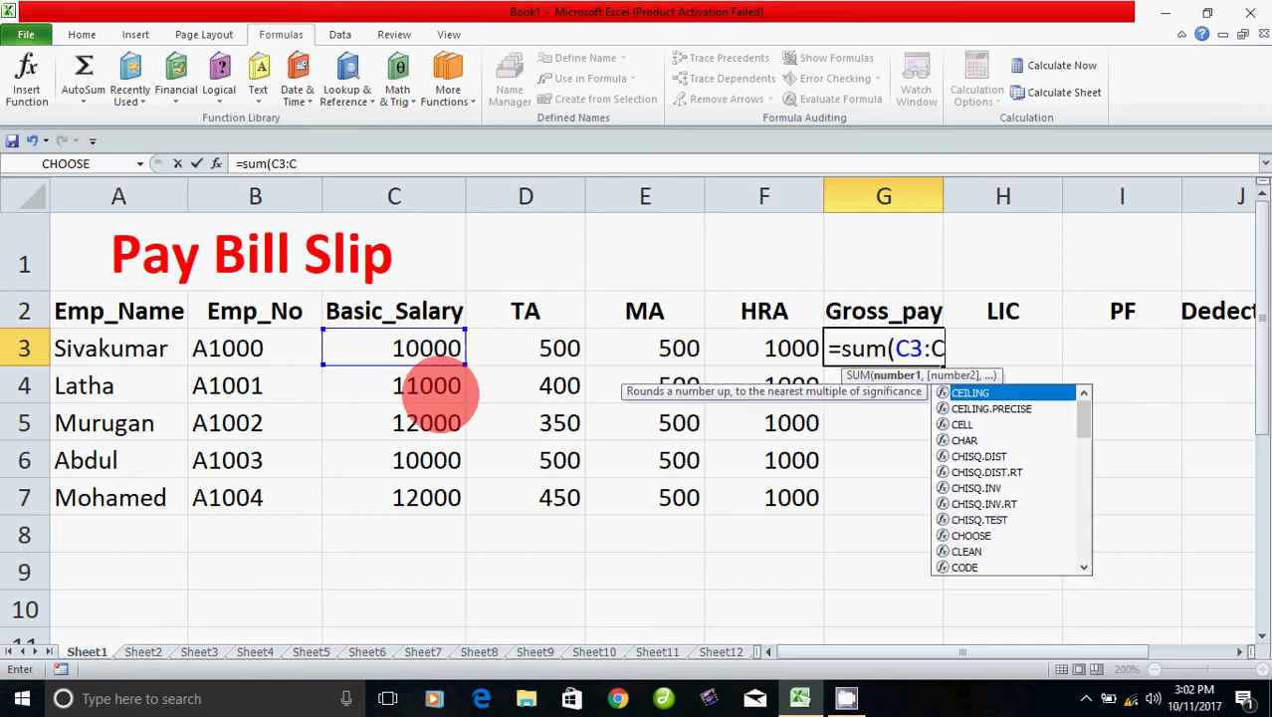
pyautogui.press('BackSpace')
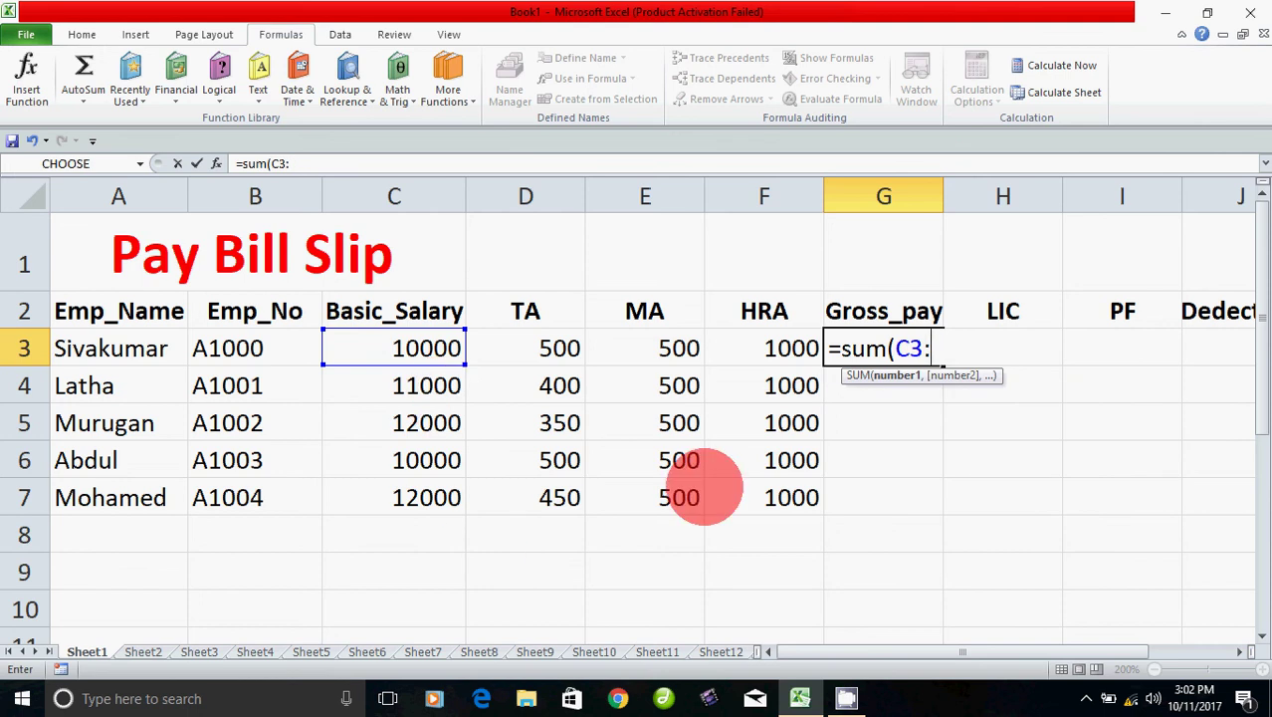
pyautogui.click(779, 353)
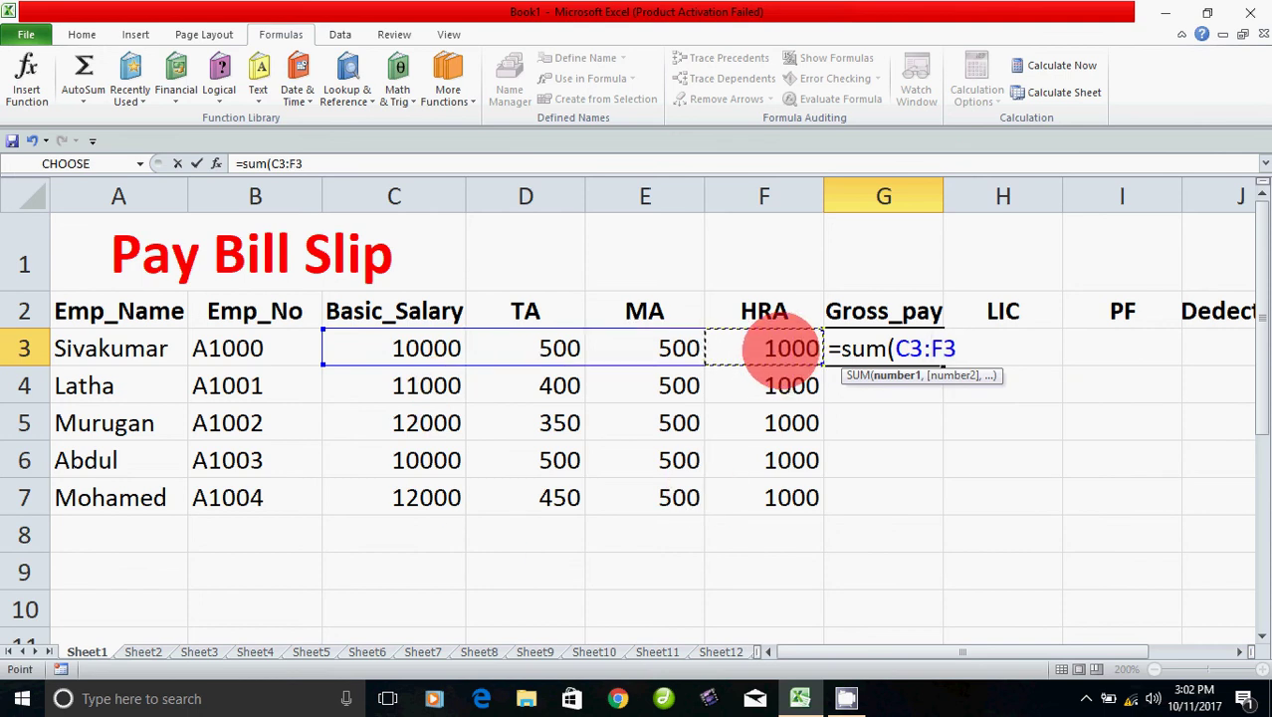
pyautogui.write(')')
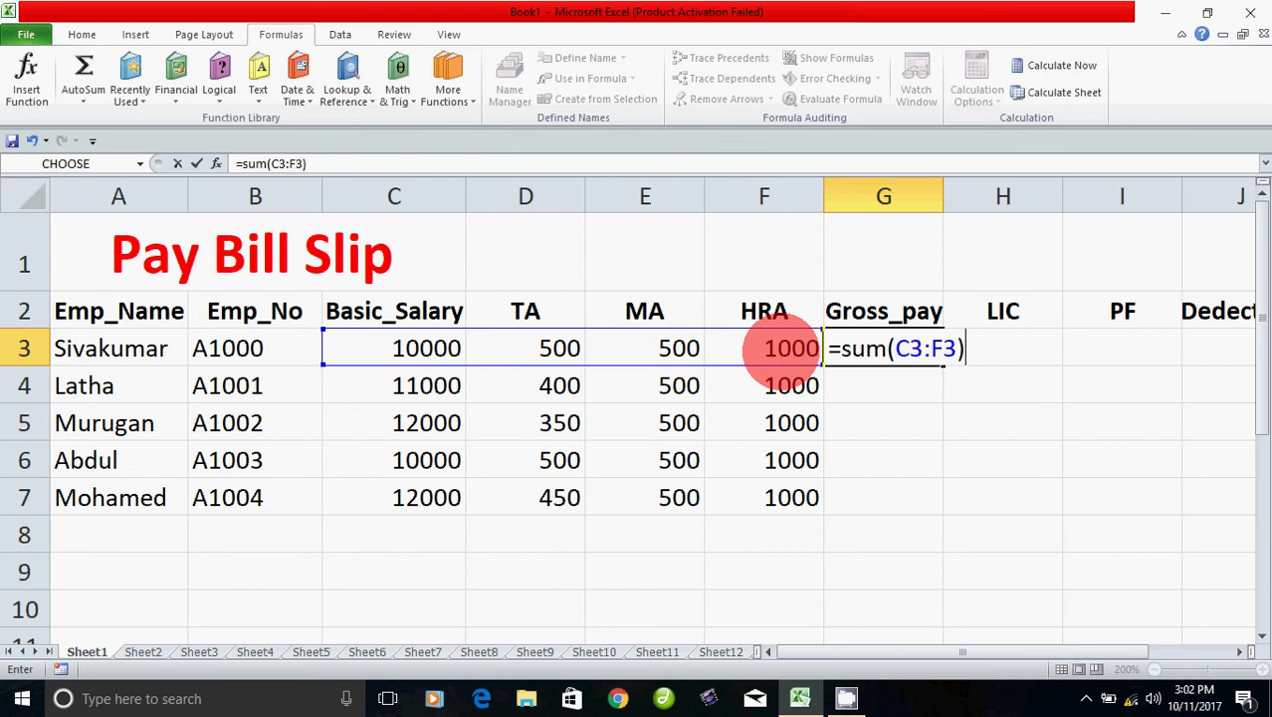
pyautogui.press('Return')
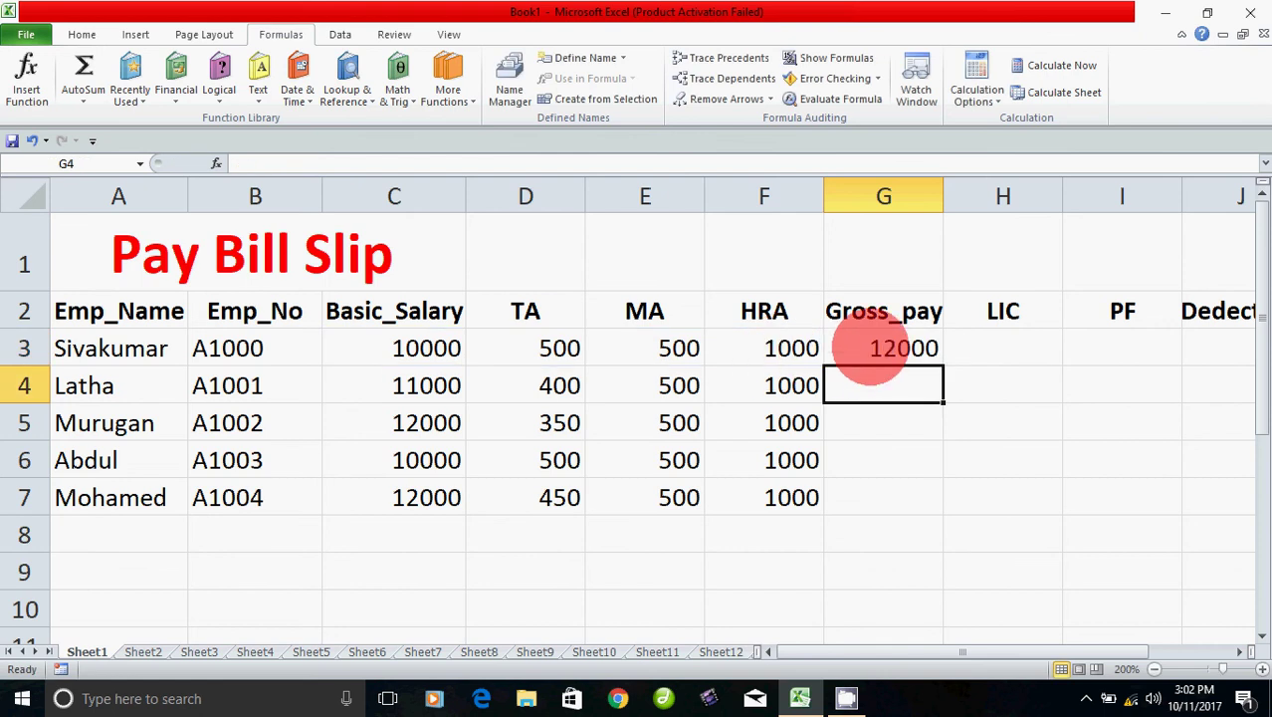
pyautogui.click(875, 348)
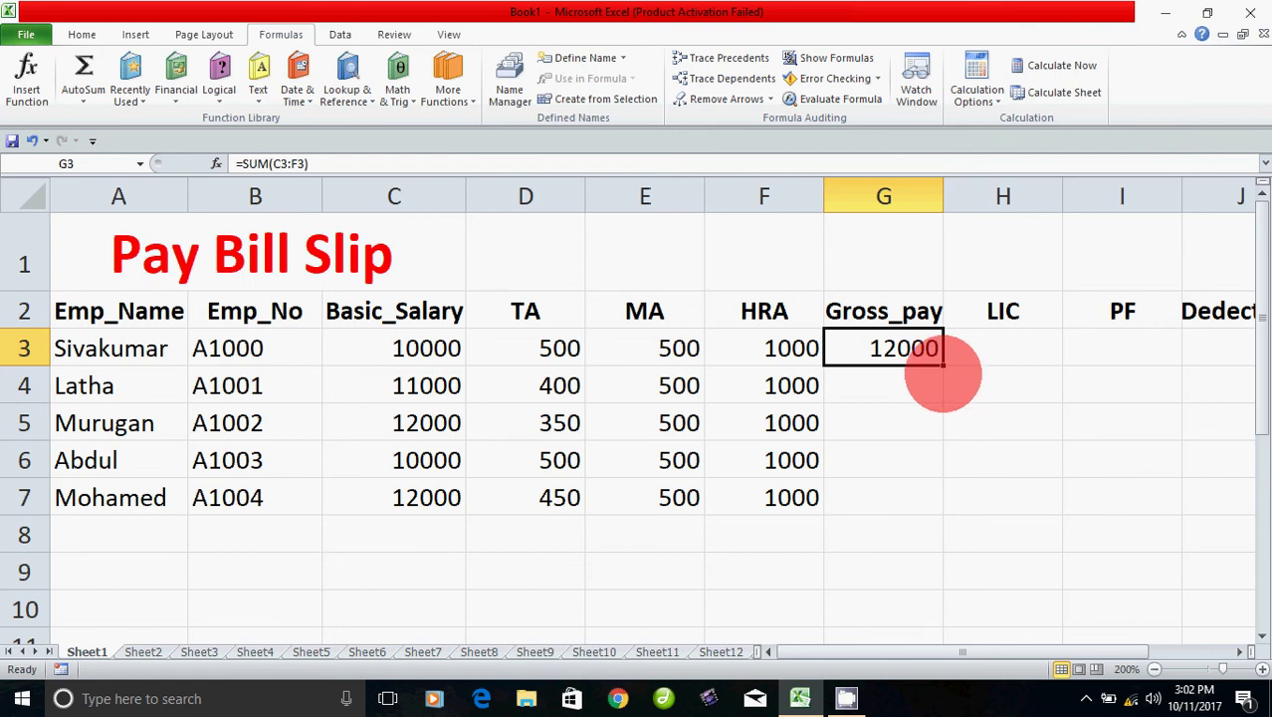
# - Fill G3's formula down to G7, producing 12900, 13850, 12000 and 13950
pyautogui.moveTo(943, 367); pyautogui.dragTo(945, 505)
pyautogui.click(921, 569)
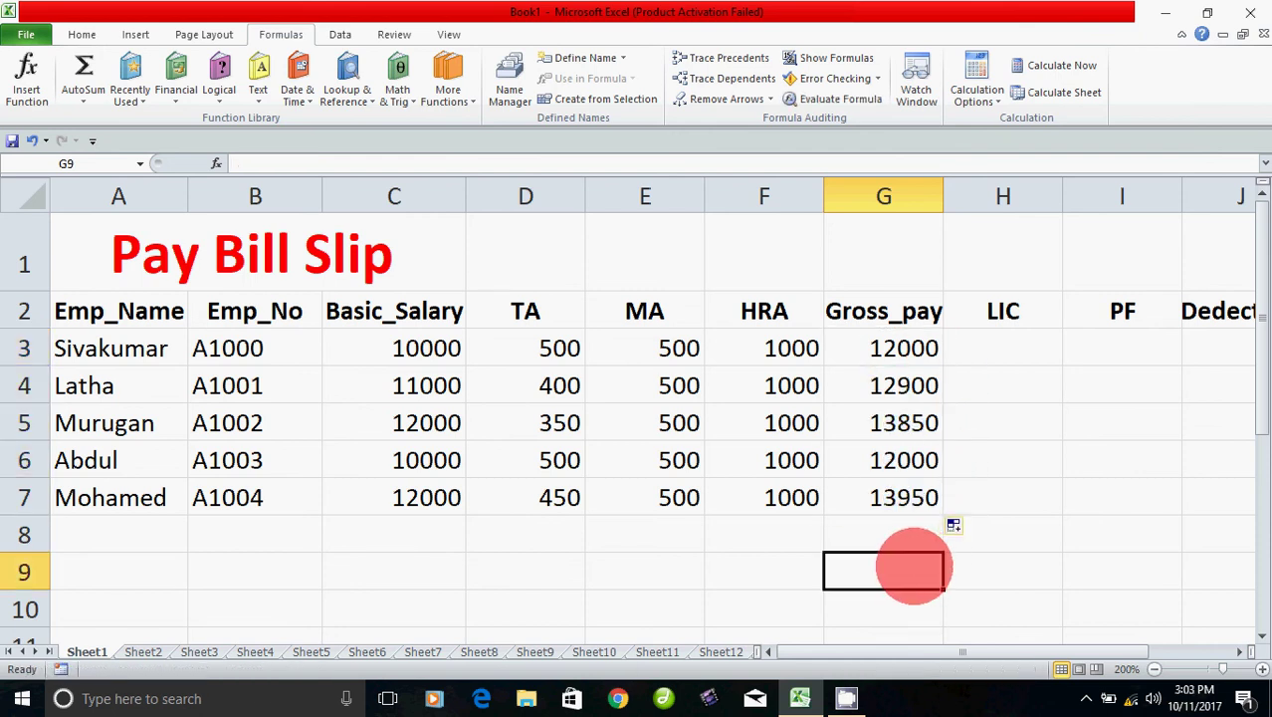
pyautogui.click(906, 348)
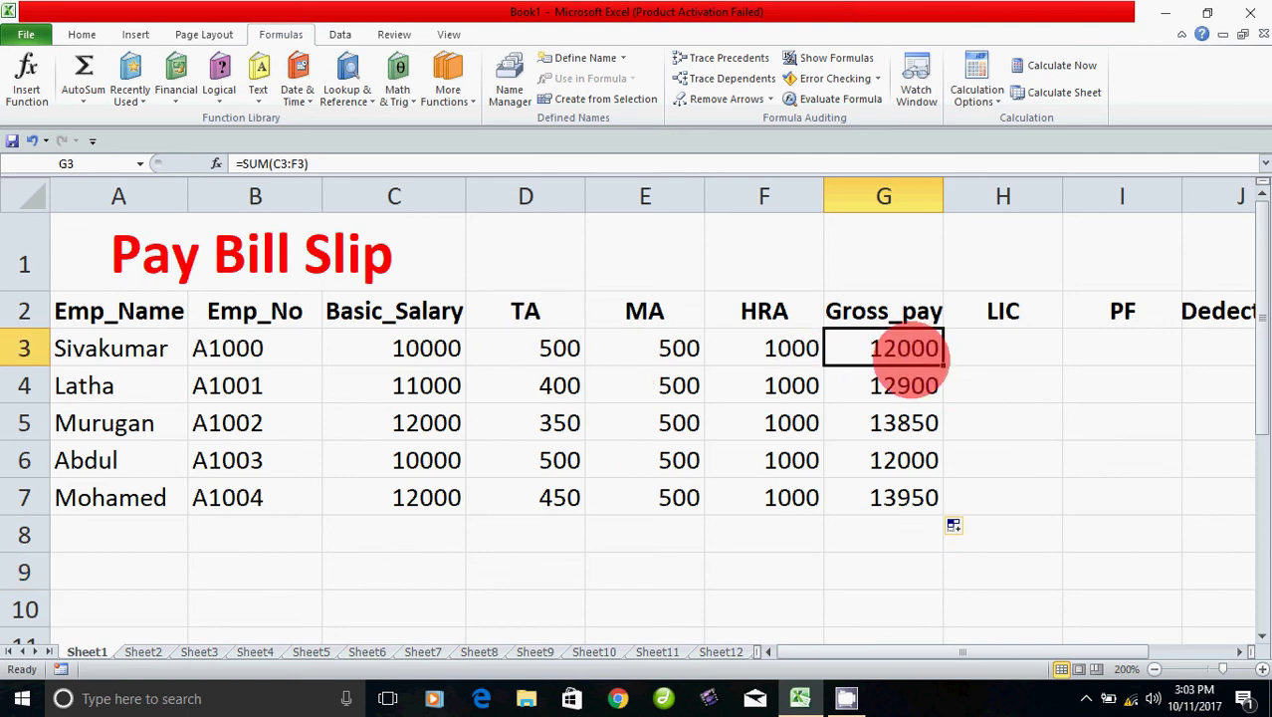
pyautogui.click(1022, 355)
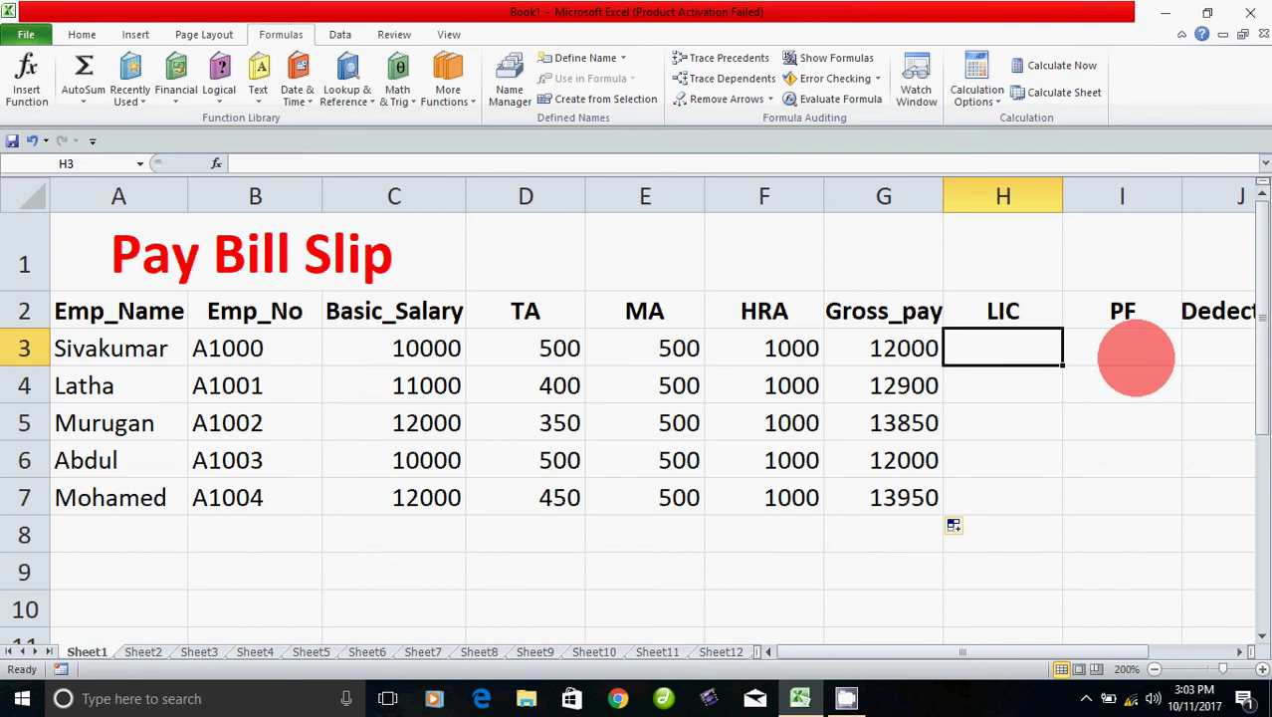
# - Enter LIC 200 in H3 and PF 150 in I3
pyautogui.click(1136, 357)
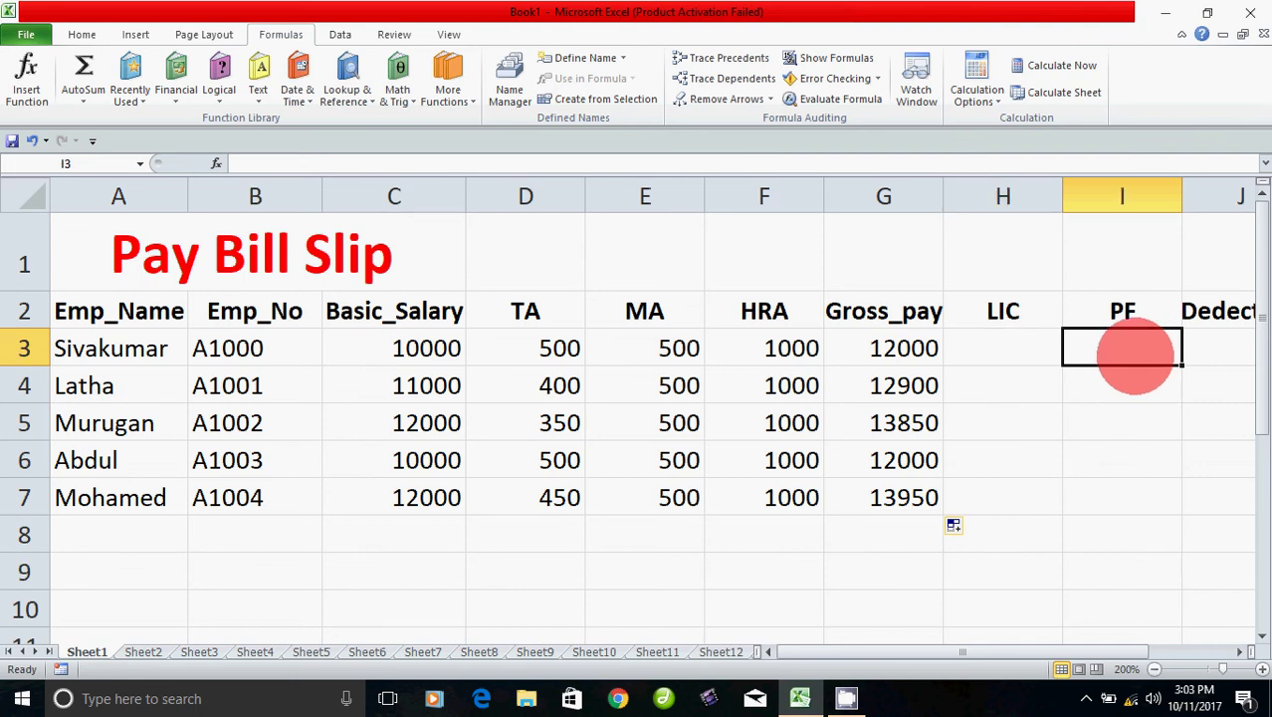
pyautogui.click(1027, 350)
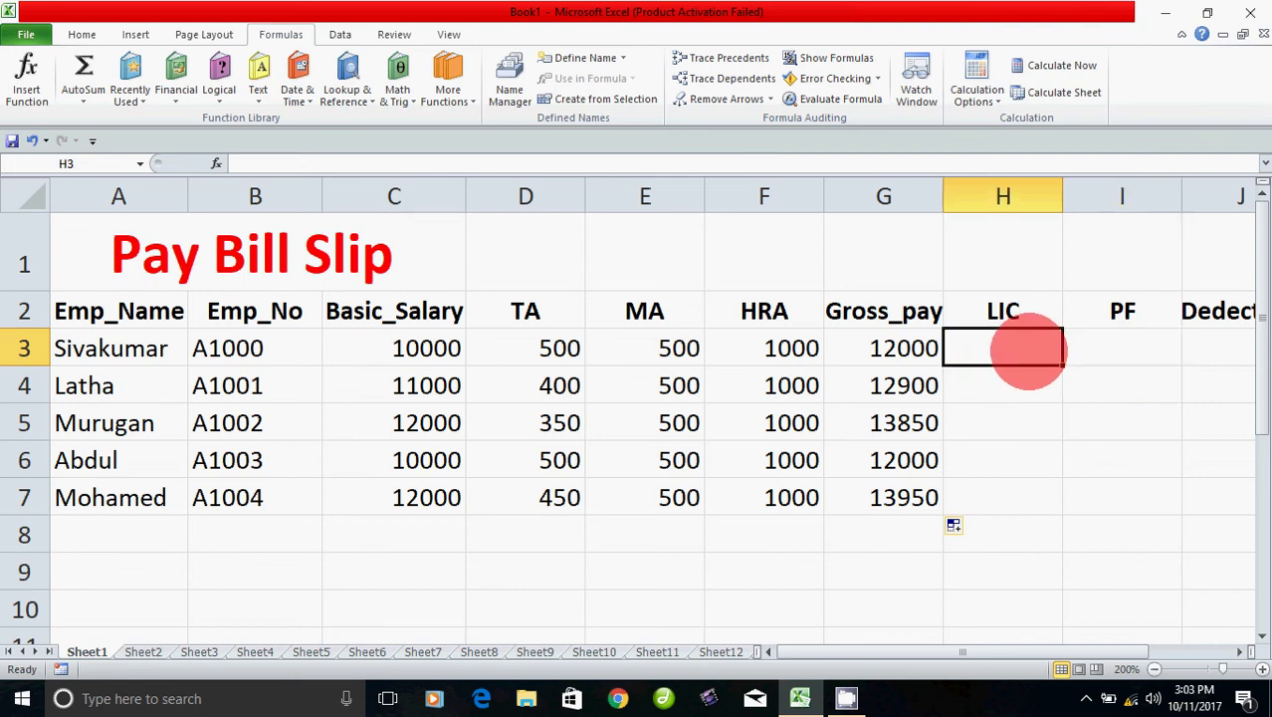
pyautogui.write('200')
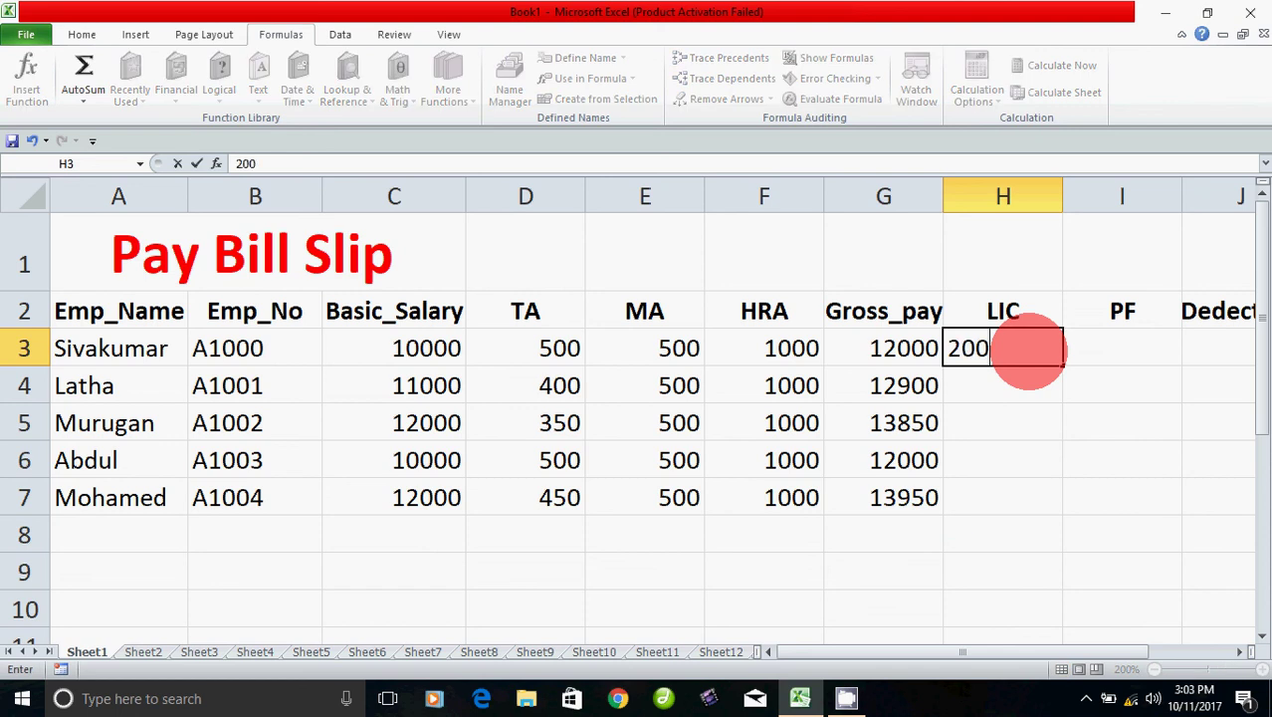
pyautogui.click(1136, 356)
pyautogui.write('1')
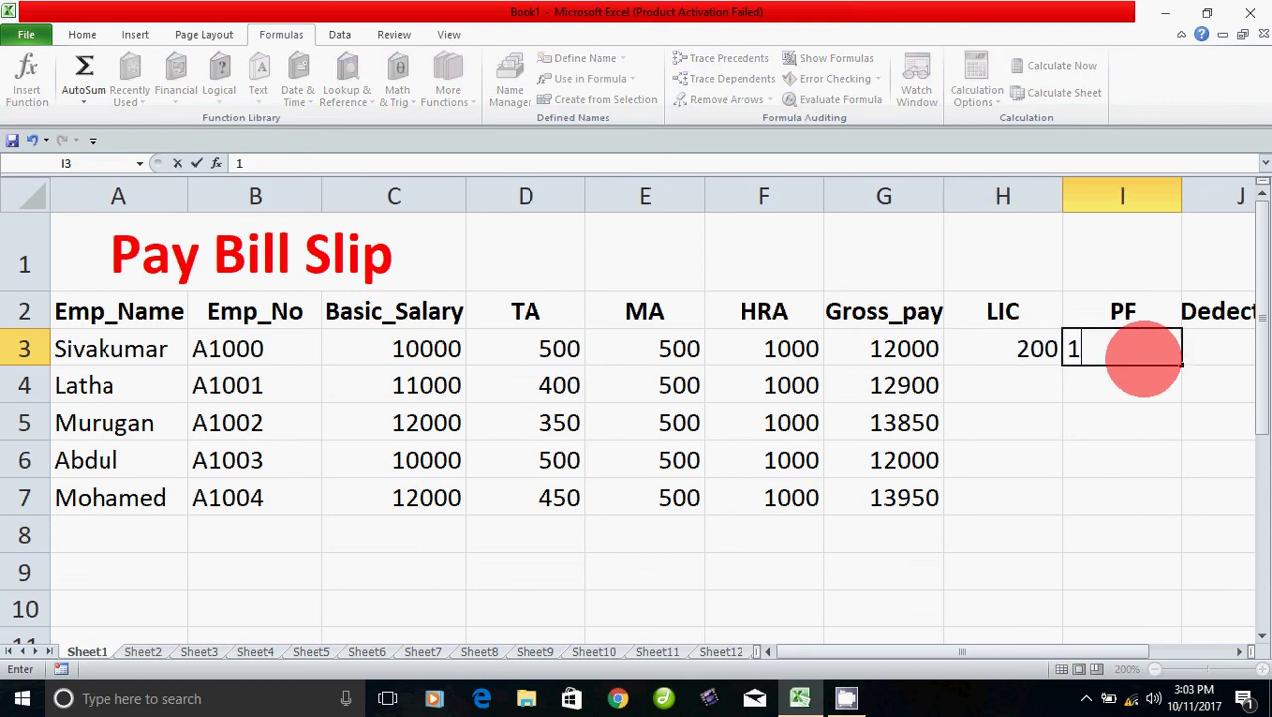
pyautogui.write('50')
pyautogui.click(1121, 423)
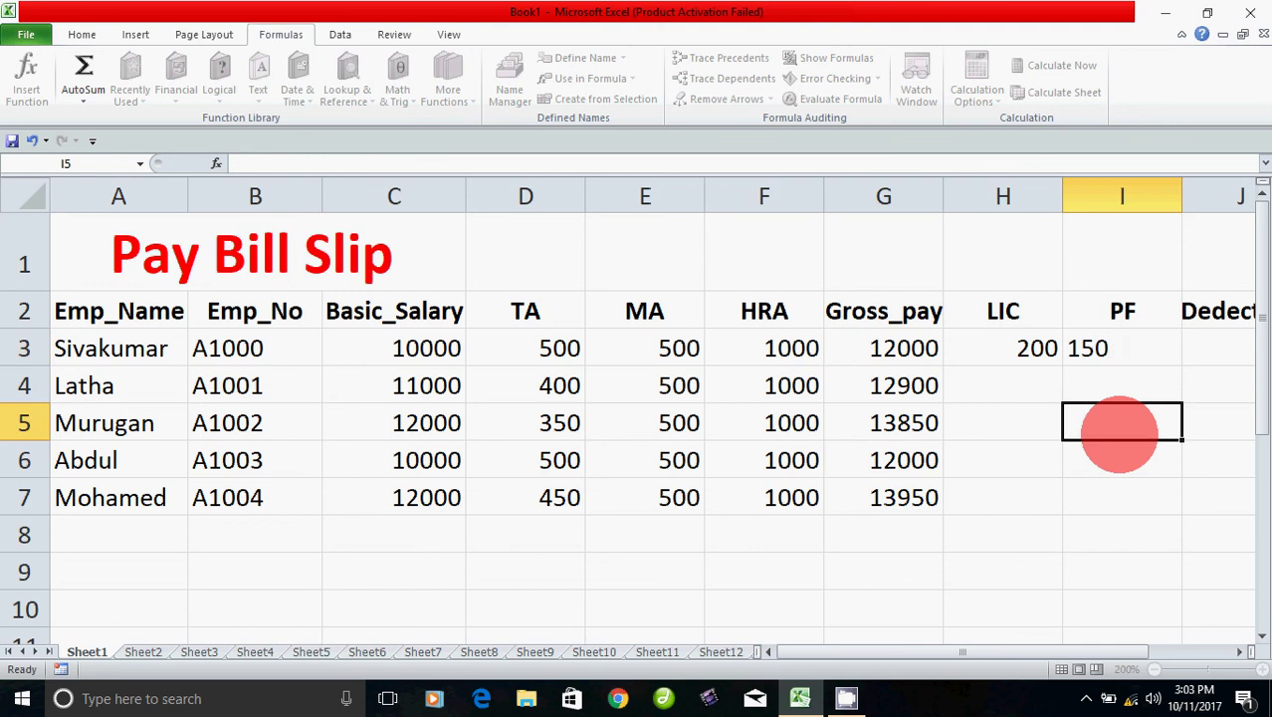
# - Fill LIC 200 and PF 150 down to row 7
pyautogui.click(1003, 354)
pyautogui.moveTo(1062, 366); pyautogui.dragTo(1053, 509)
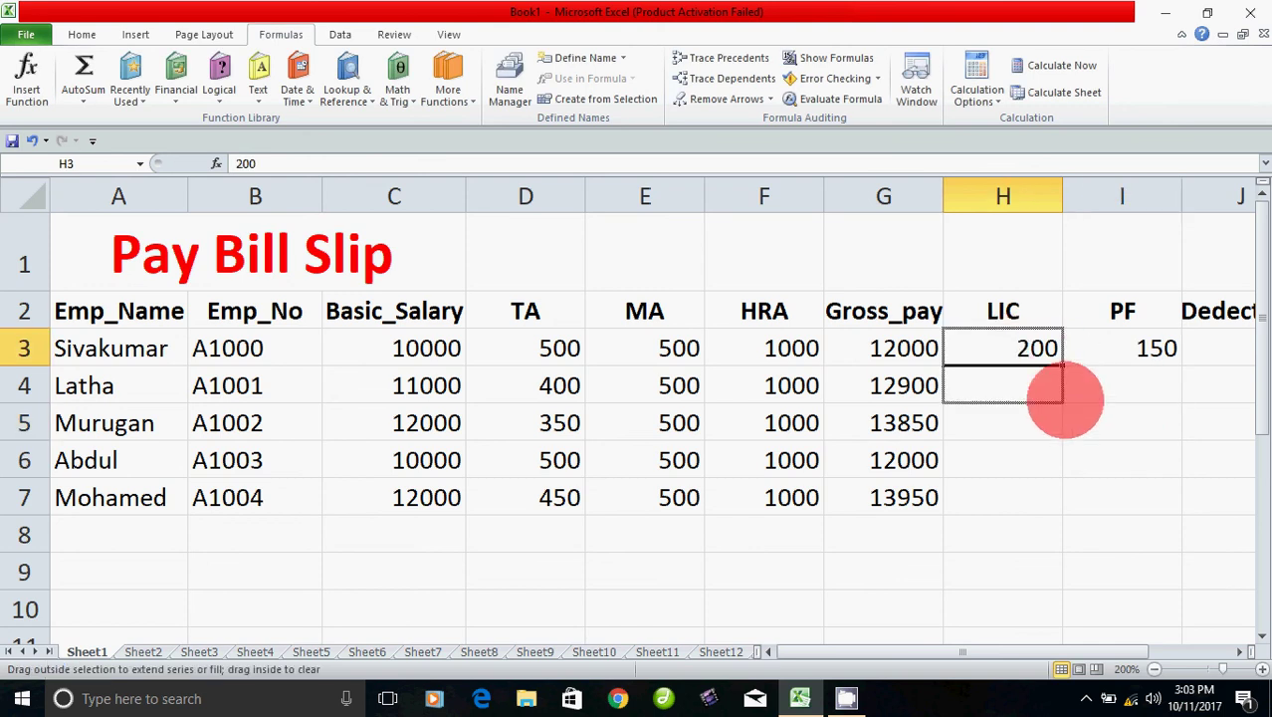
pyautogui.click(1152, 348)
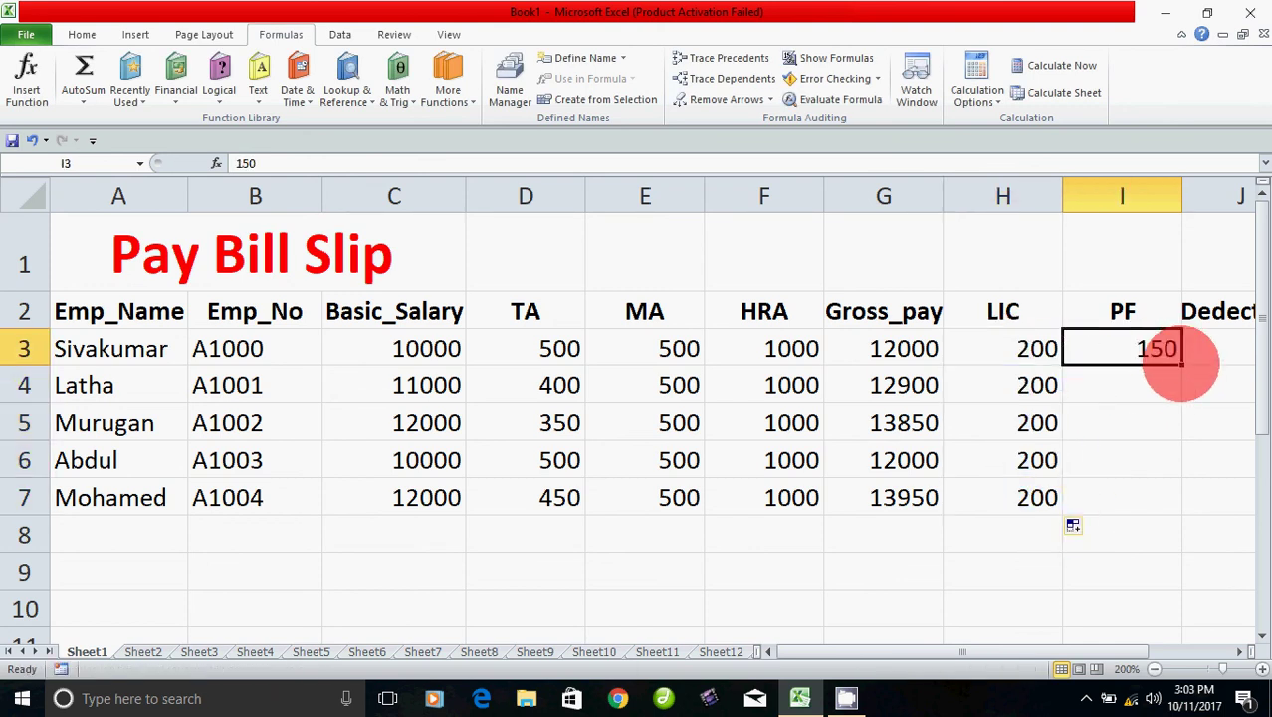
pyautogui.moveTo(1180, 367); pyautogui.dragTo(1166, 515)
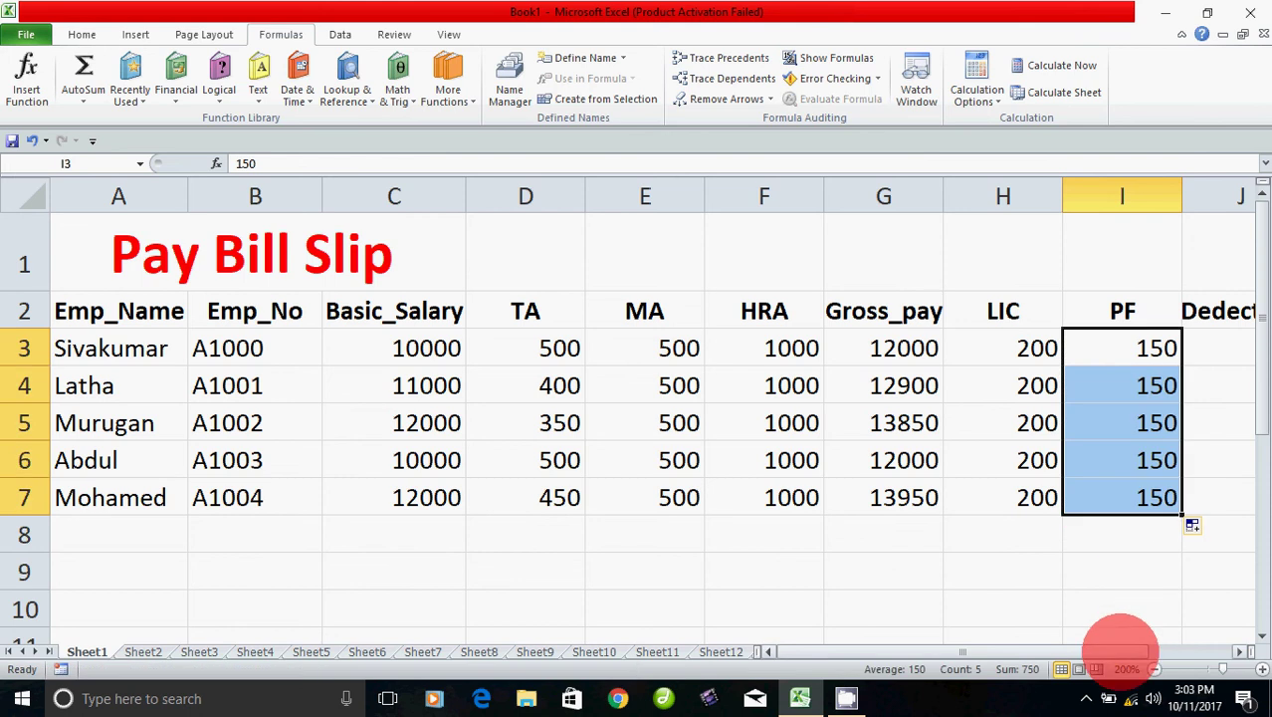
pyautogui.moveTo(1125, 652); pyautogui.dragTo(1144, 652)
pyautogui.click(740, 357)
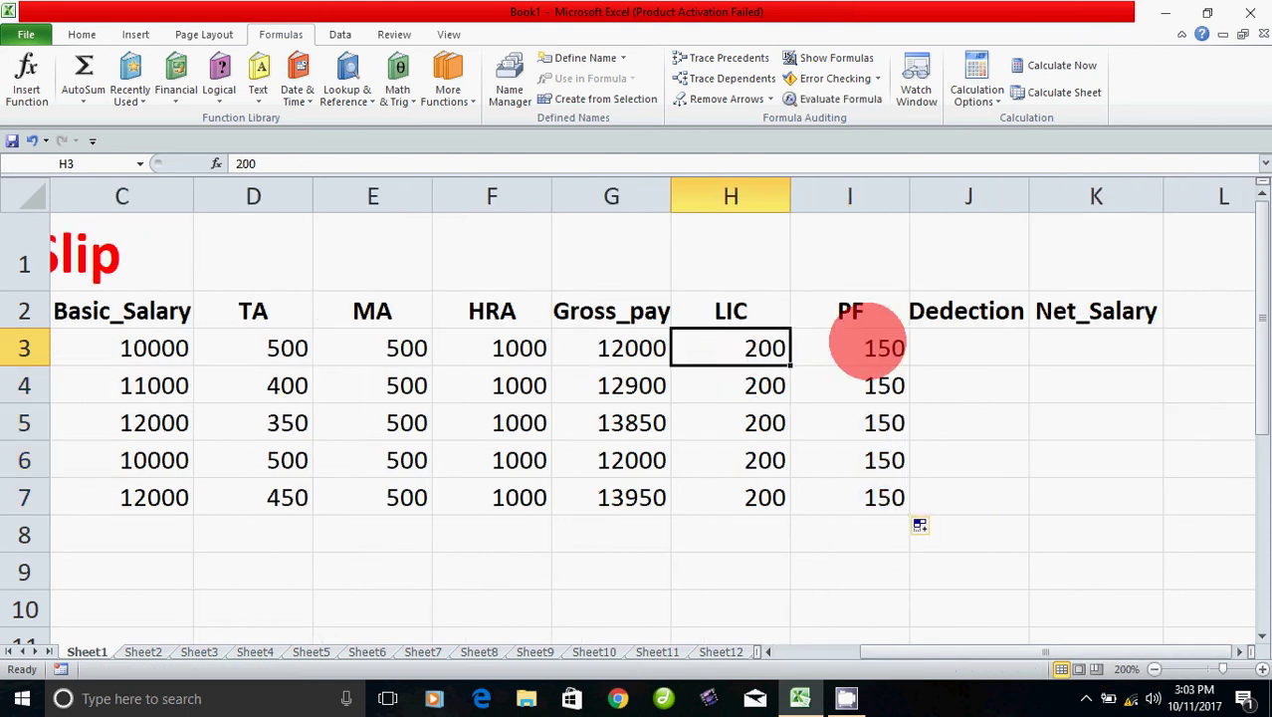
pyautogui.click(867, 342)
pyautogui.click(977, 343)
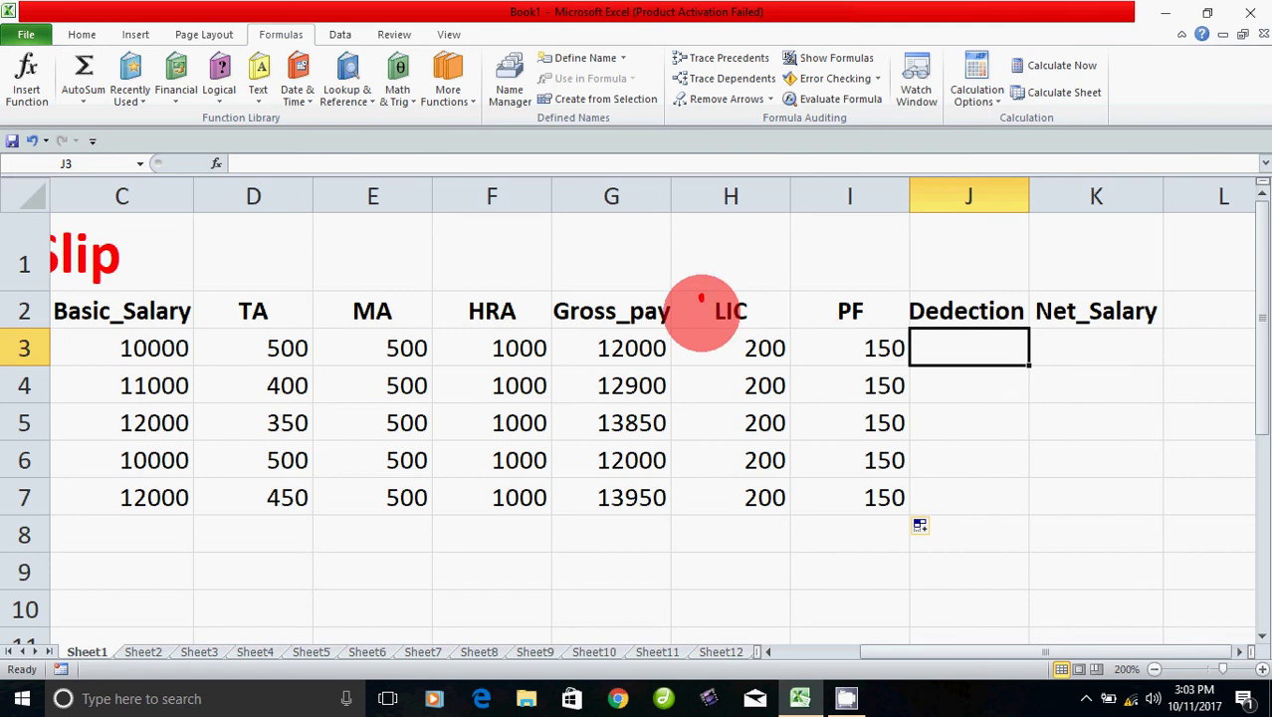
pyautogui.moveTo(700, 295)
pyautogui.mouseDown()
pyautogui.moveTo(883, 363)
pyautogui.moveTo(711, 299)
pyautogui.mouseUp()
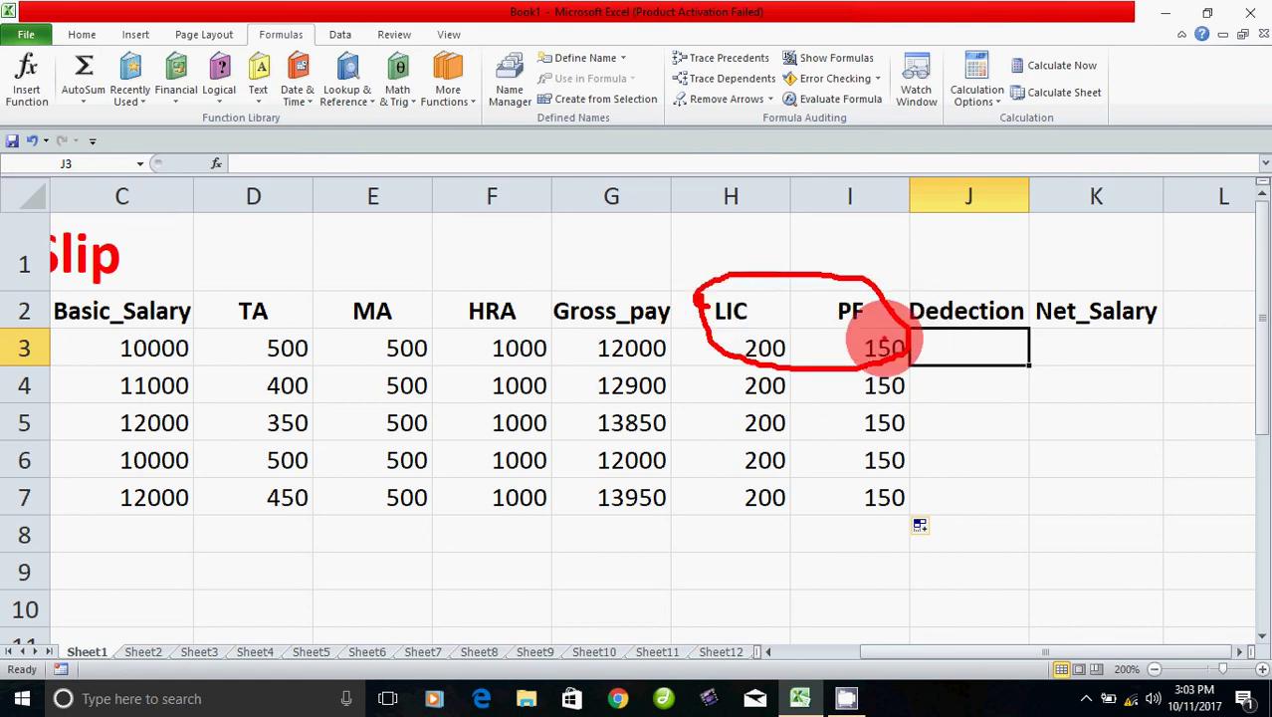
pyautogui.moveTo(879, 343); pyautogui.dragTo(911, 301)
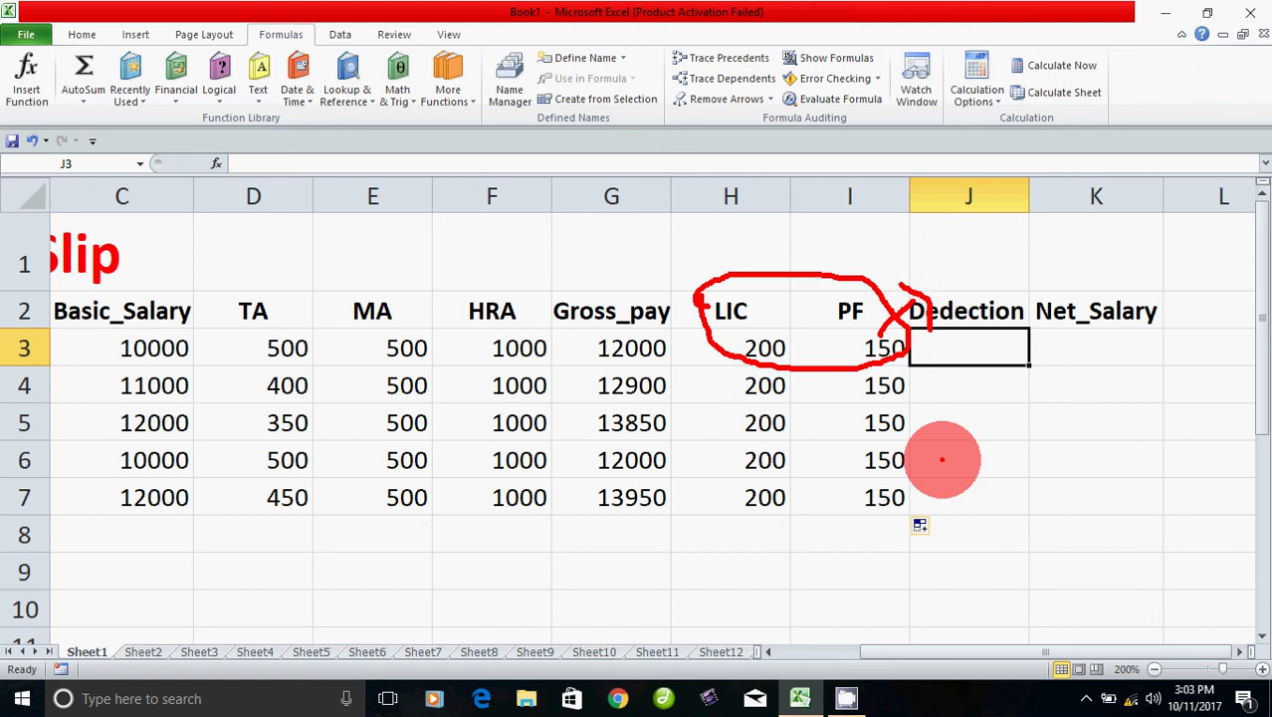
pyautogui.press('Escape')
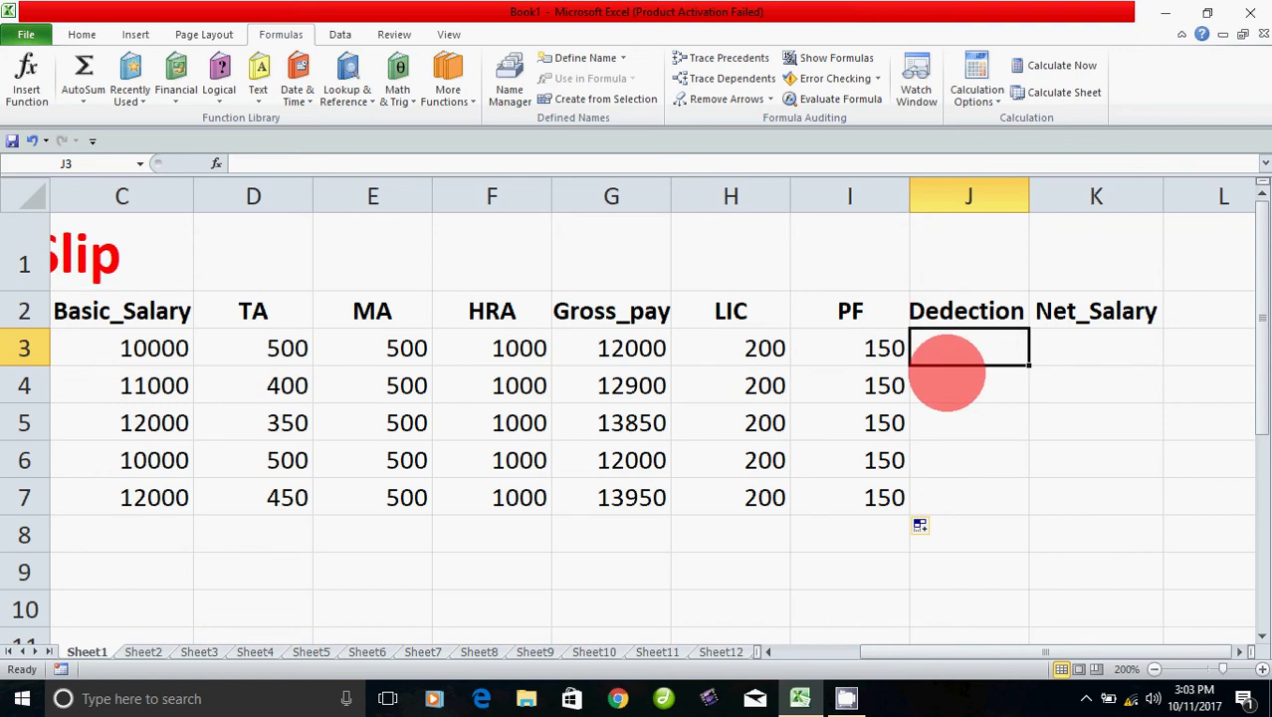
# - Enter =SUM(H3:I3) in J3 to total the LIC and PF deductions
pyautogui.write('=s')
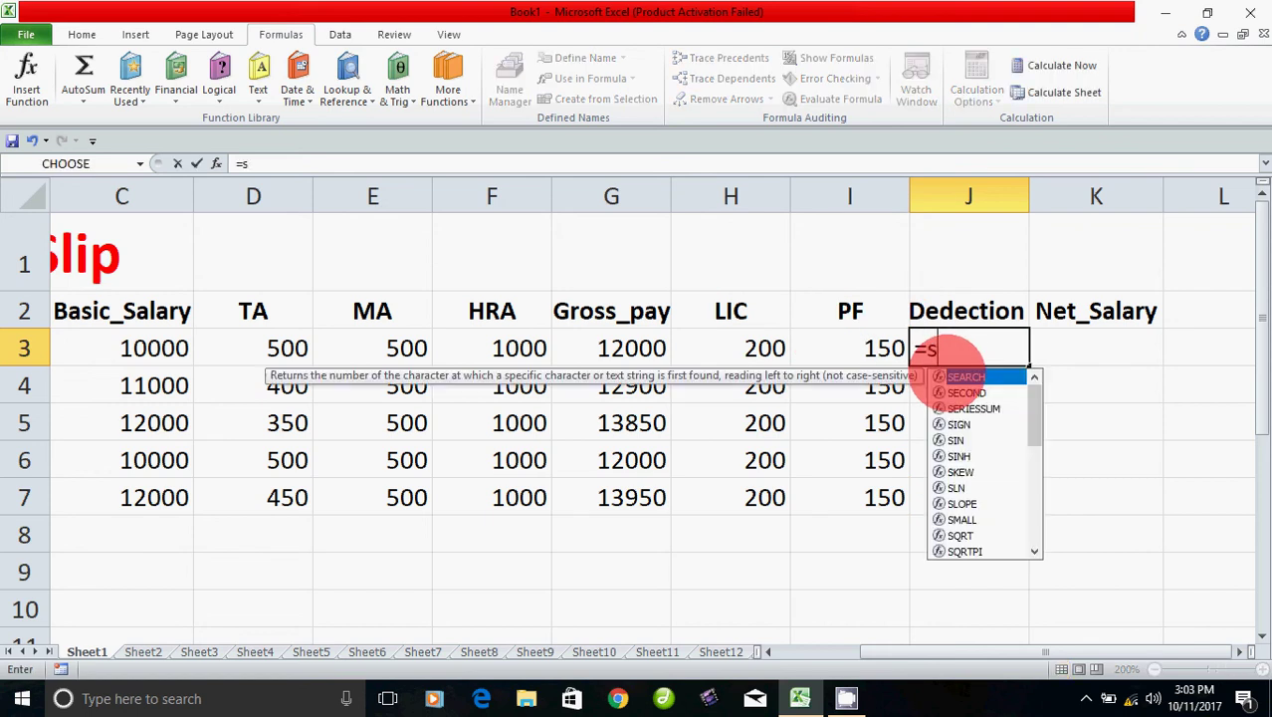
pyautogui.write('um')
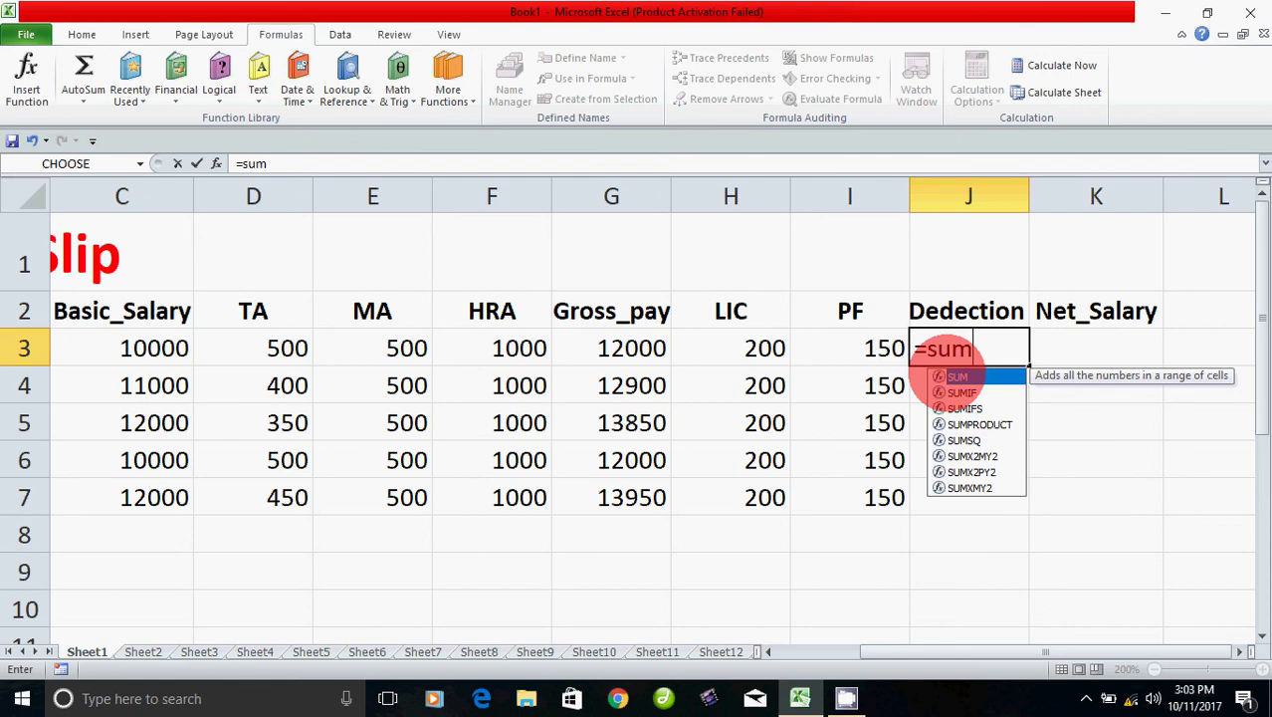
pyautogui.write('(')
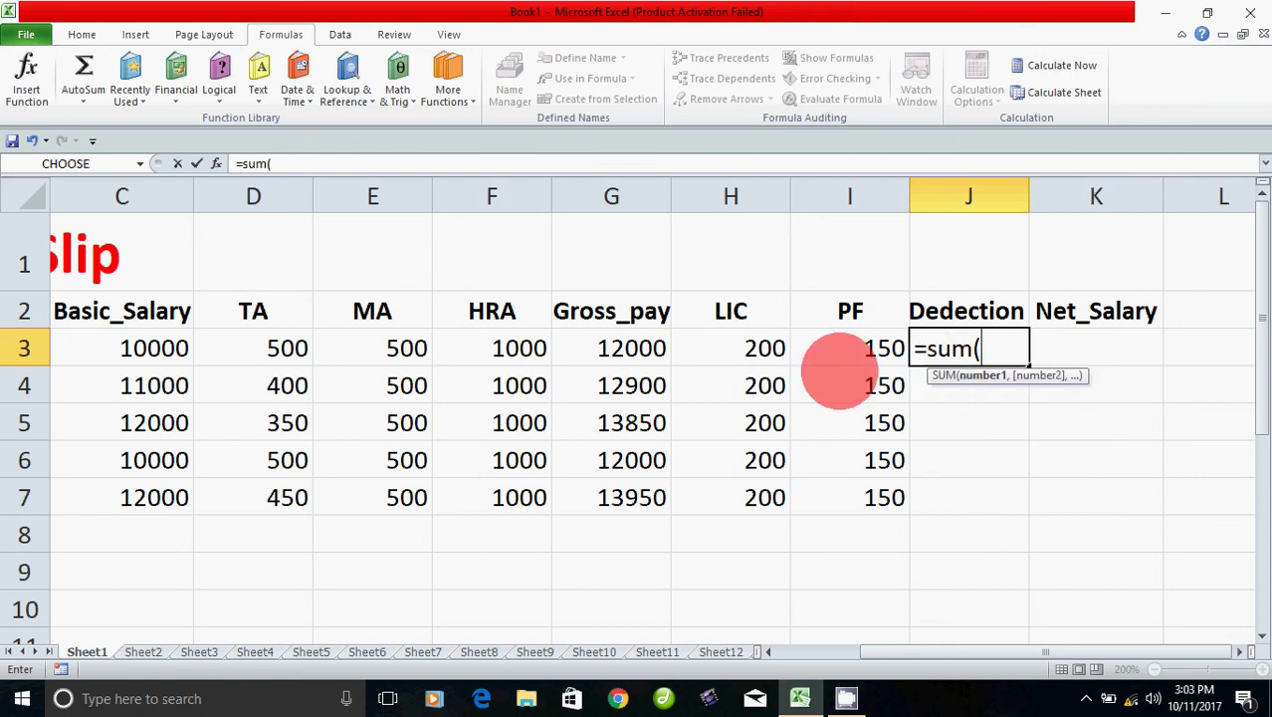
pyautogui.click(751, 348)
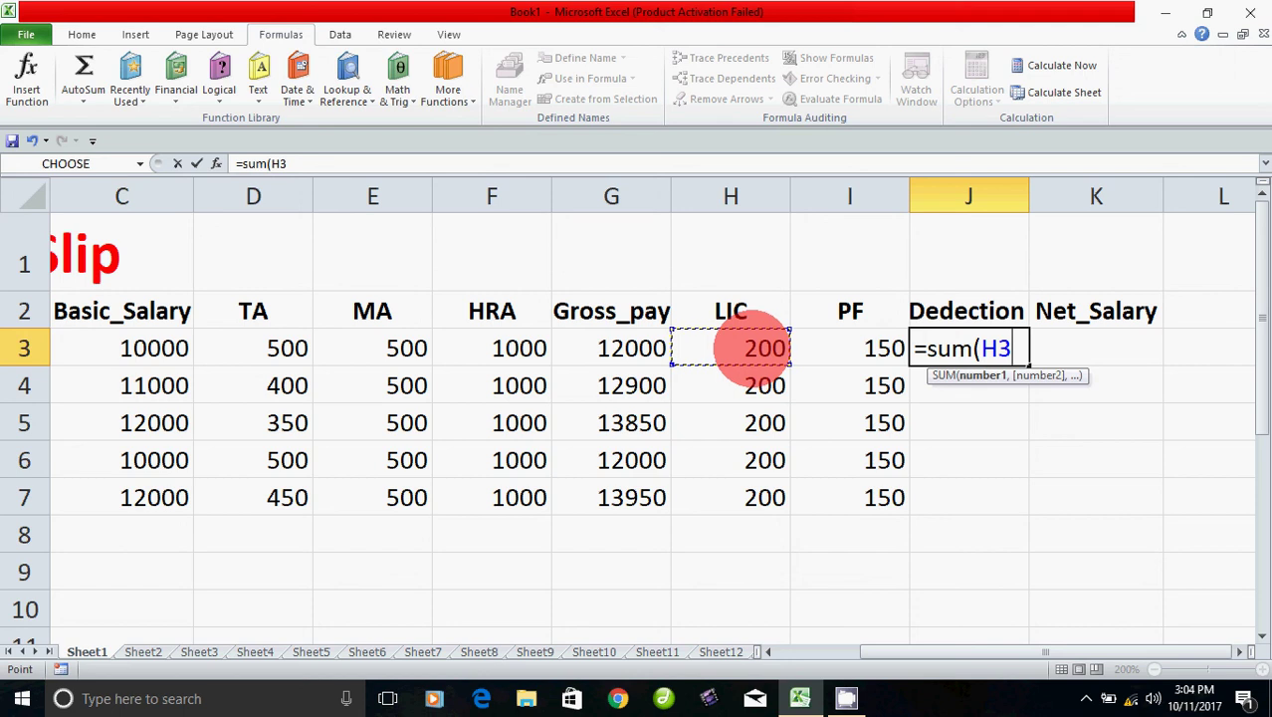
pyautogui.press('F8')
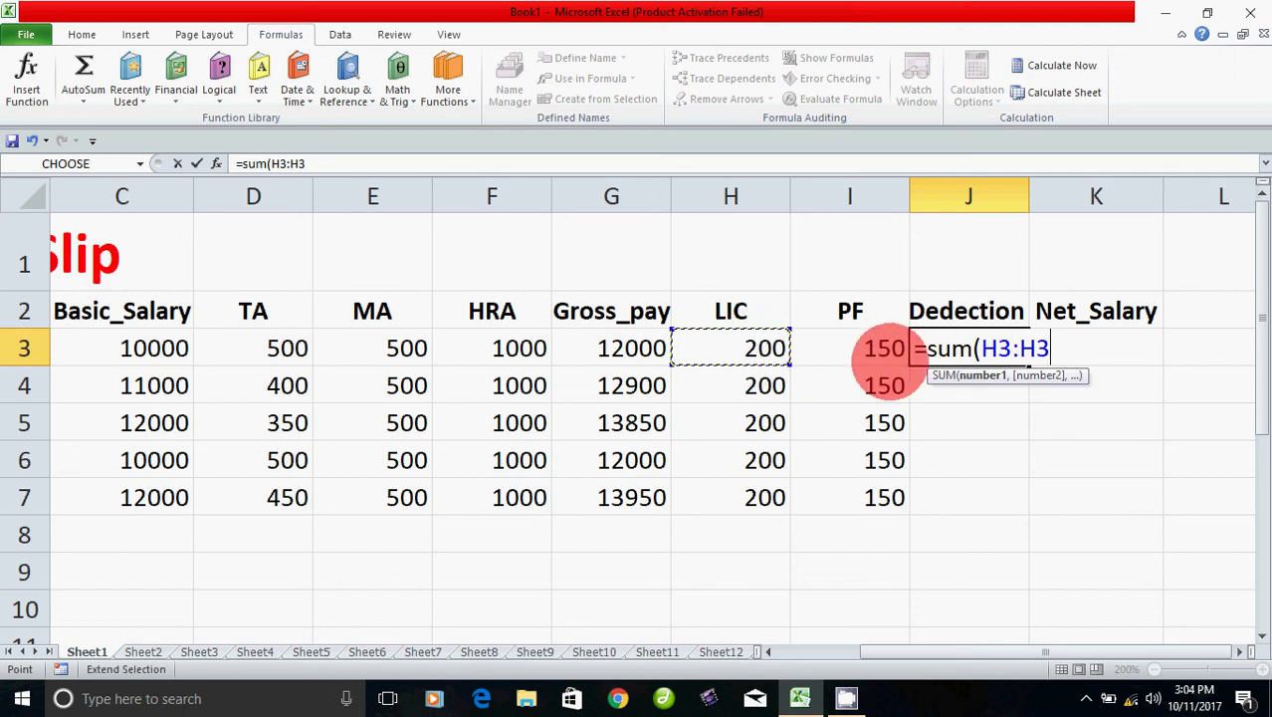
pyautogui.click(881, 348)
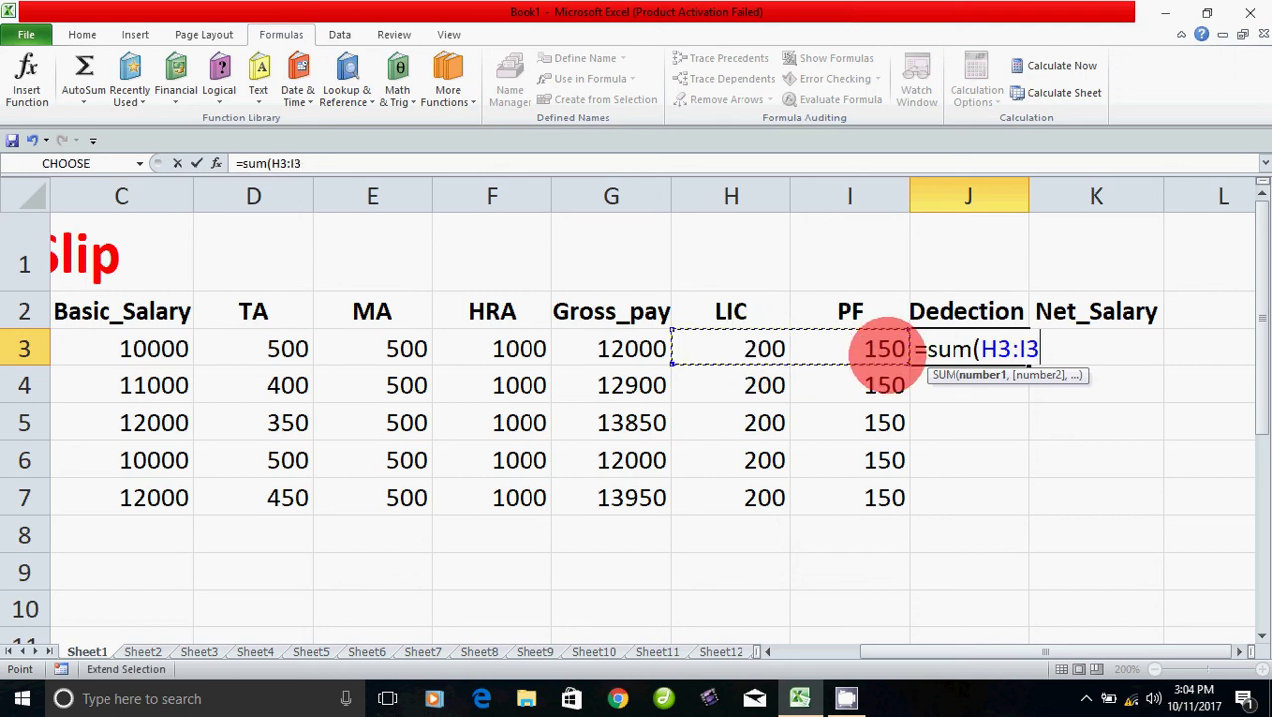
pyautogui.write(')')
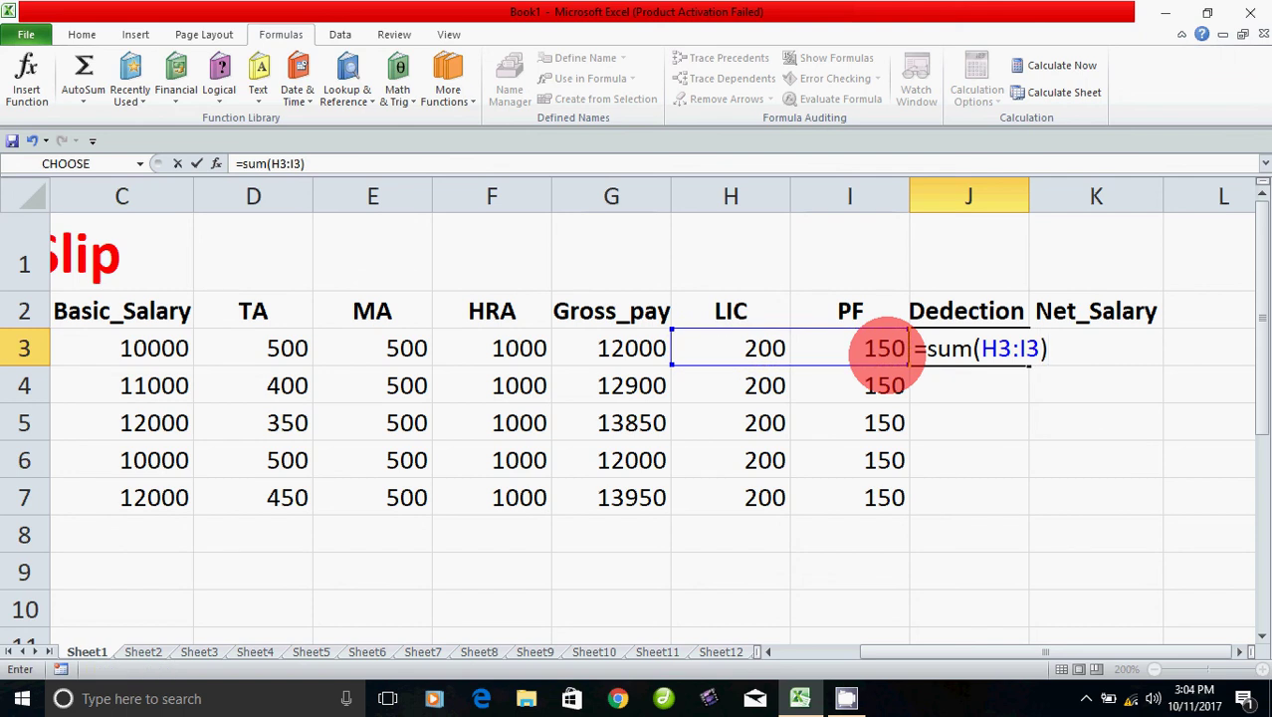
pyautogui.press('Return')
# - Copy the J3 deduction formula down to J7, showing 350 in every row
pyautogui.click(925, 346)
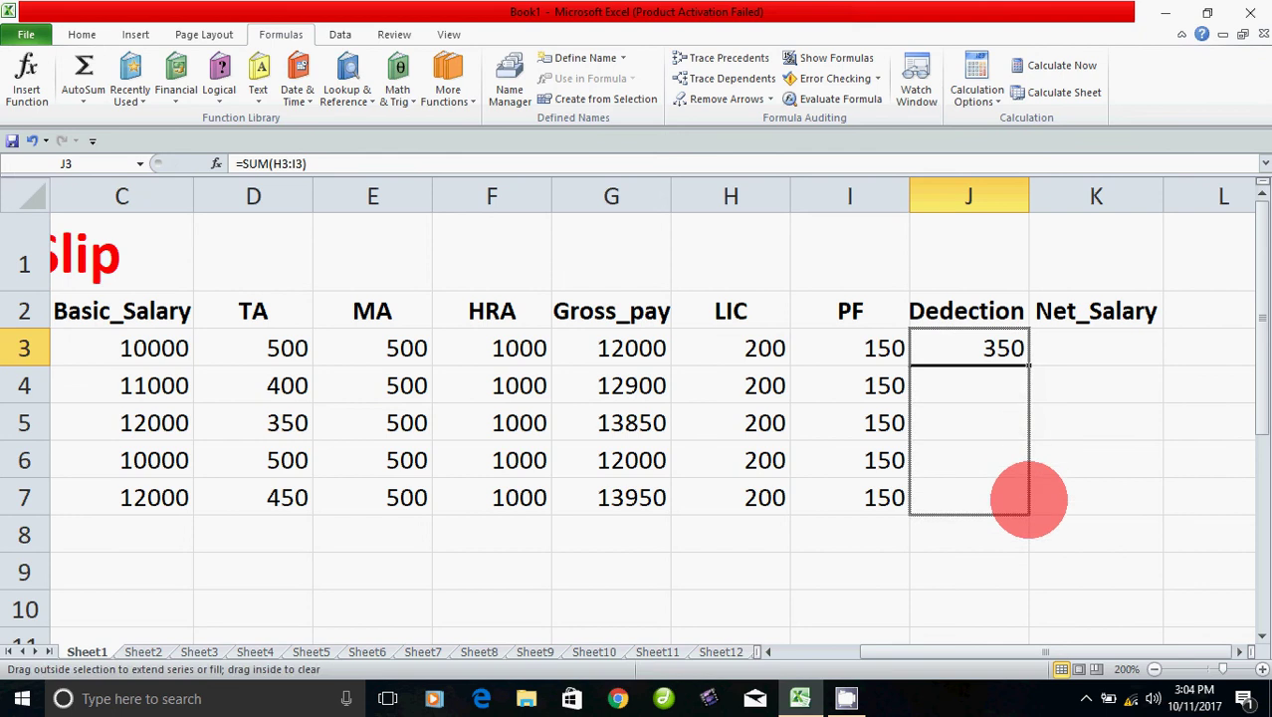
pyautogui.moveTo(1029, 365); pyautogui.dragTo(1031, 510)
pyautogui.click(985, 577)
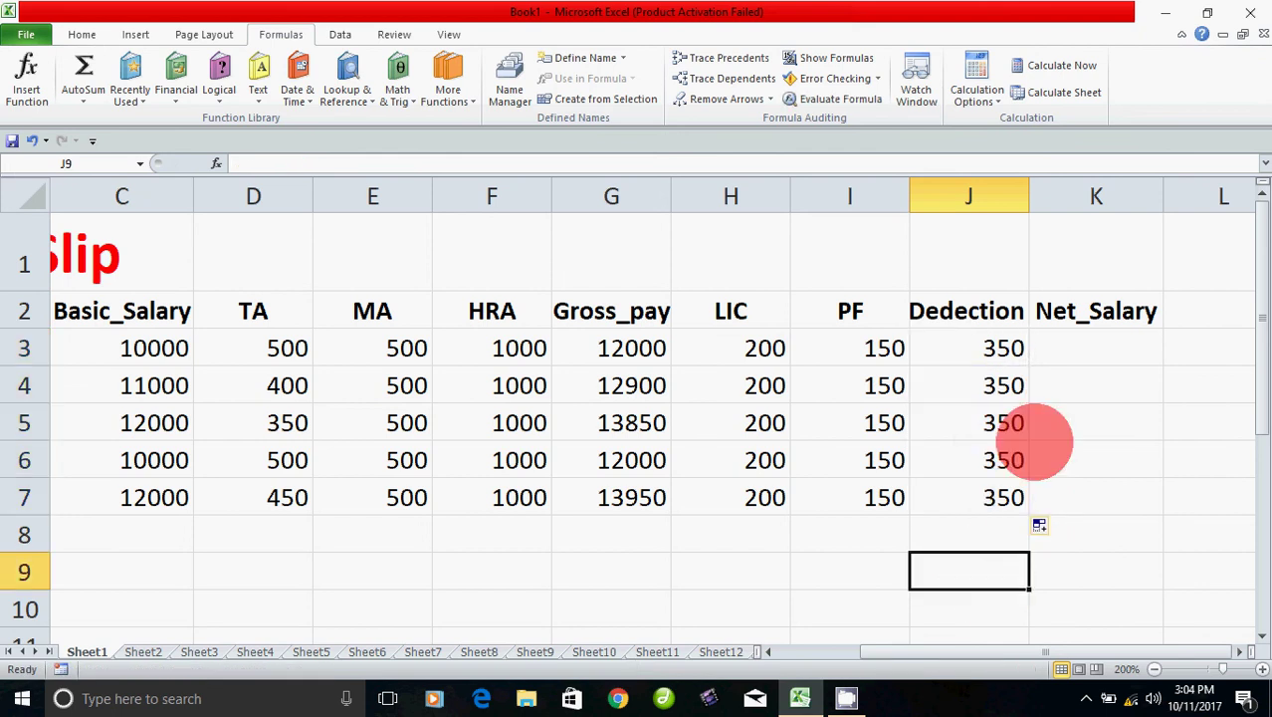
pyautogui.click(1095, 347)
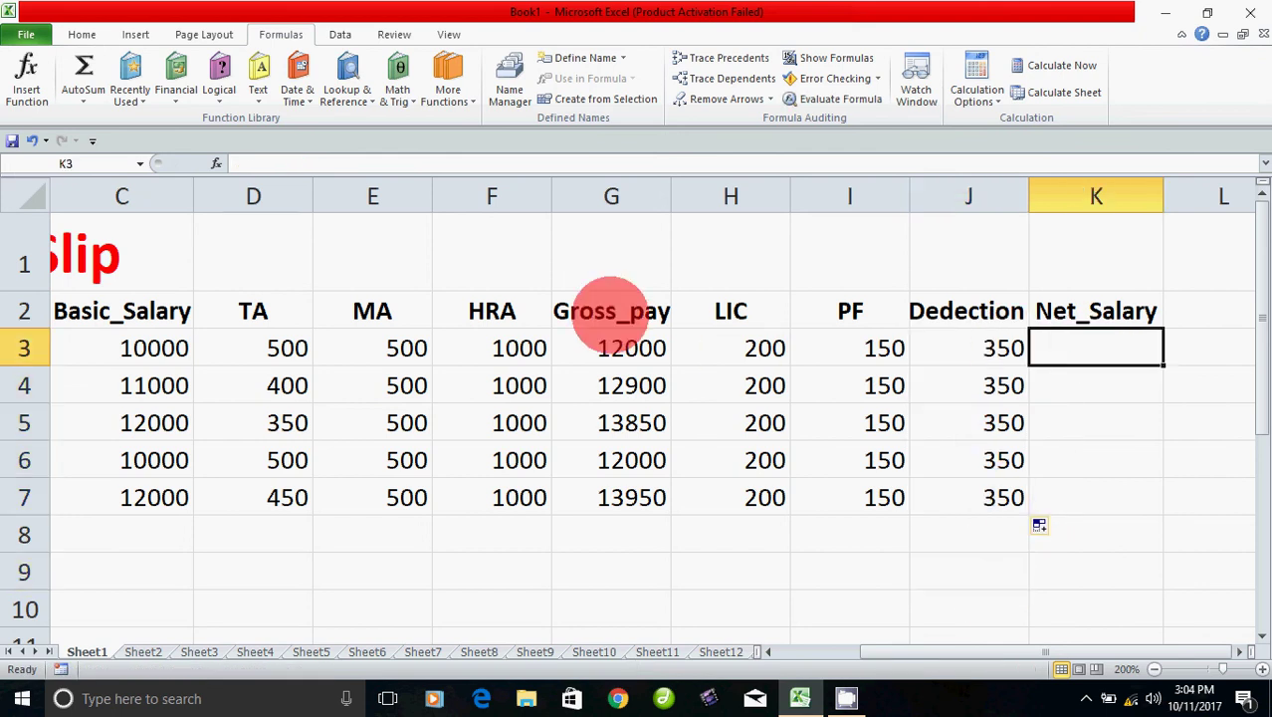
# - Circle the Gross_pay and Dedection headings with pen annotations, then begin a formula in K3
pyautogui.click(617, 311)
pyautogui.click(940, 318)
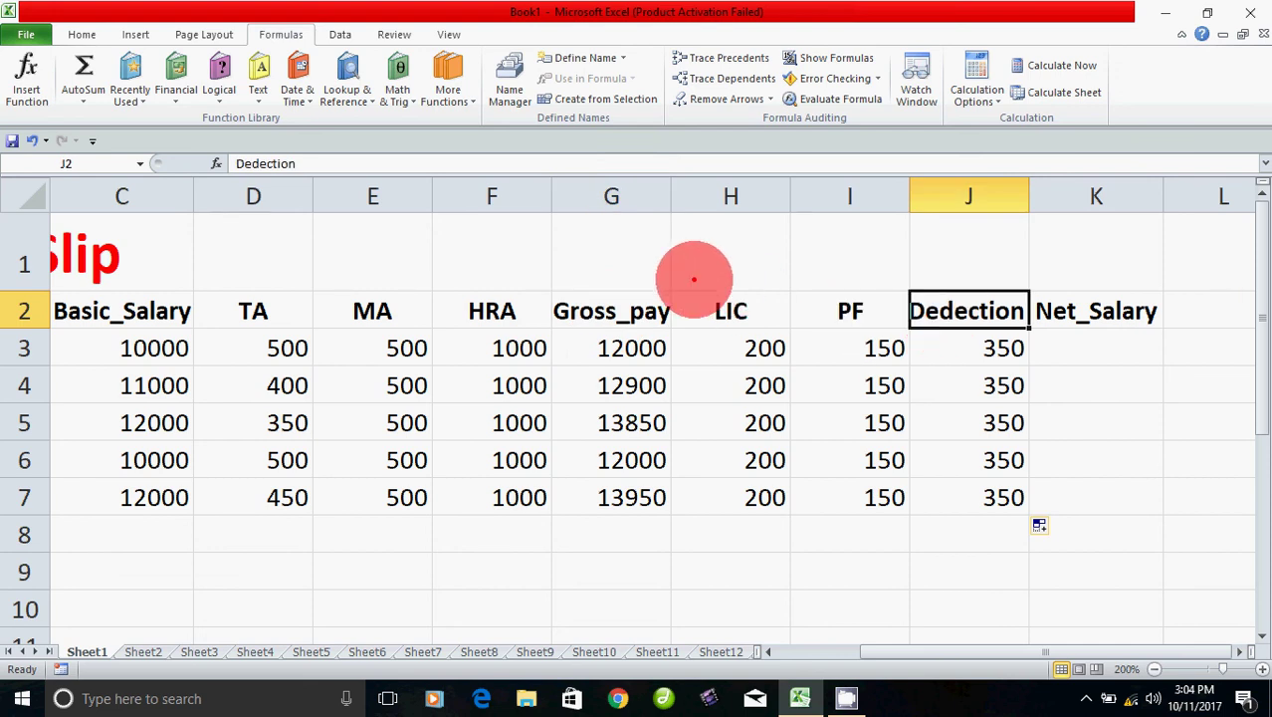
pyautogui.moveTo(634, 274); pyautogui.dragTo(694, 284)
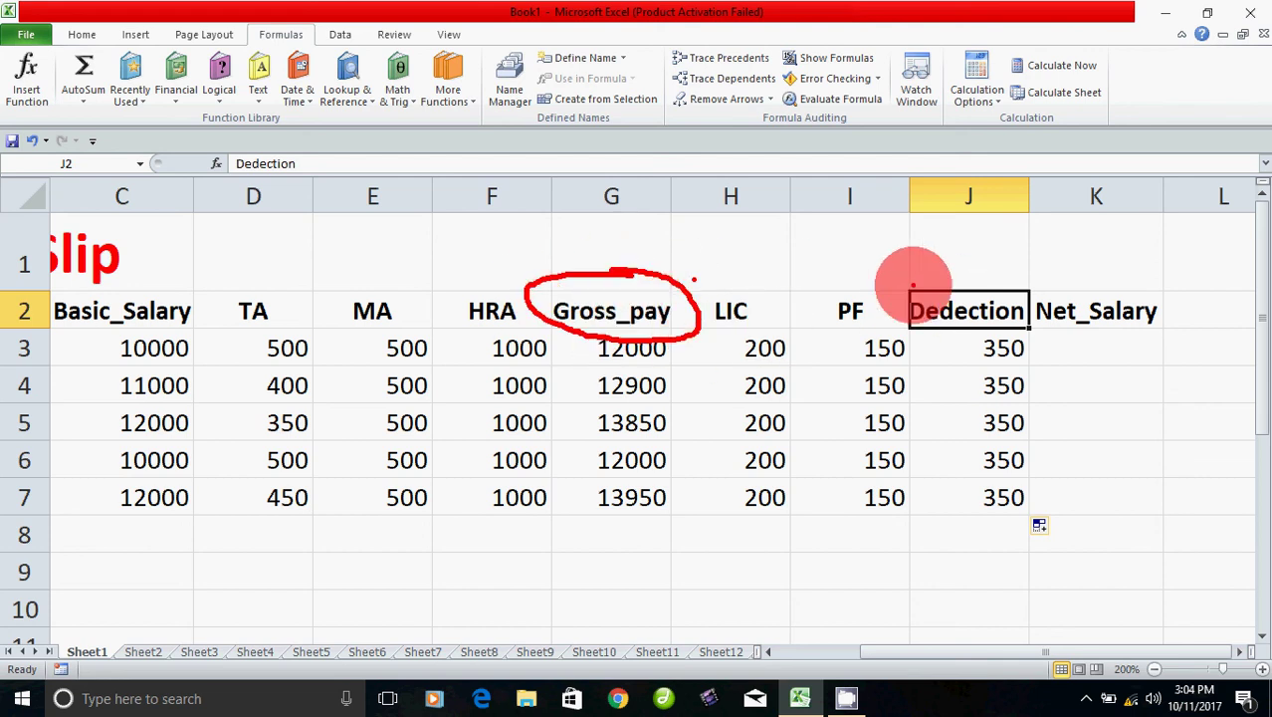
pyautogui.moveTo(901, 318); pyautogui.dragTo(964, 289)
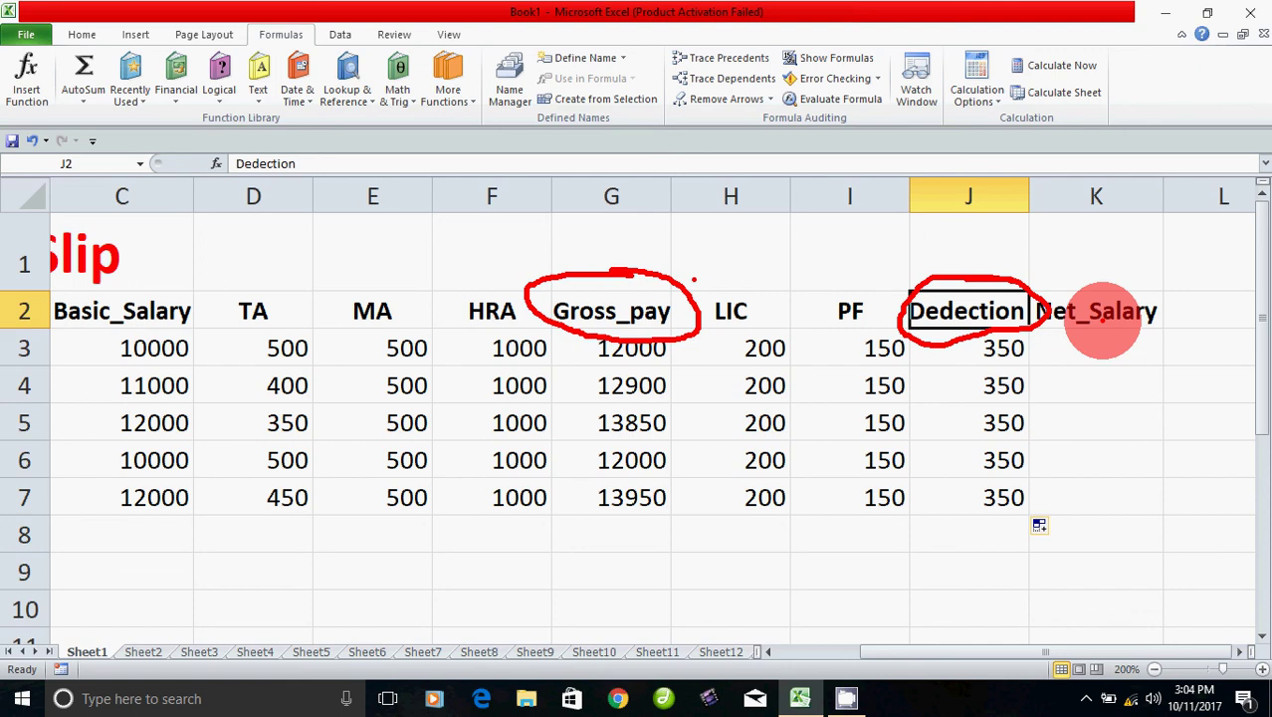
pyautogui.press('Escape')
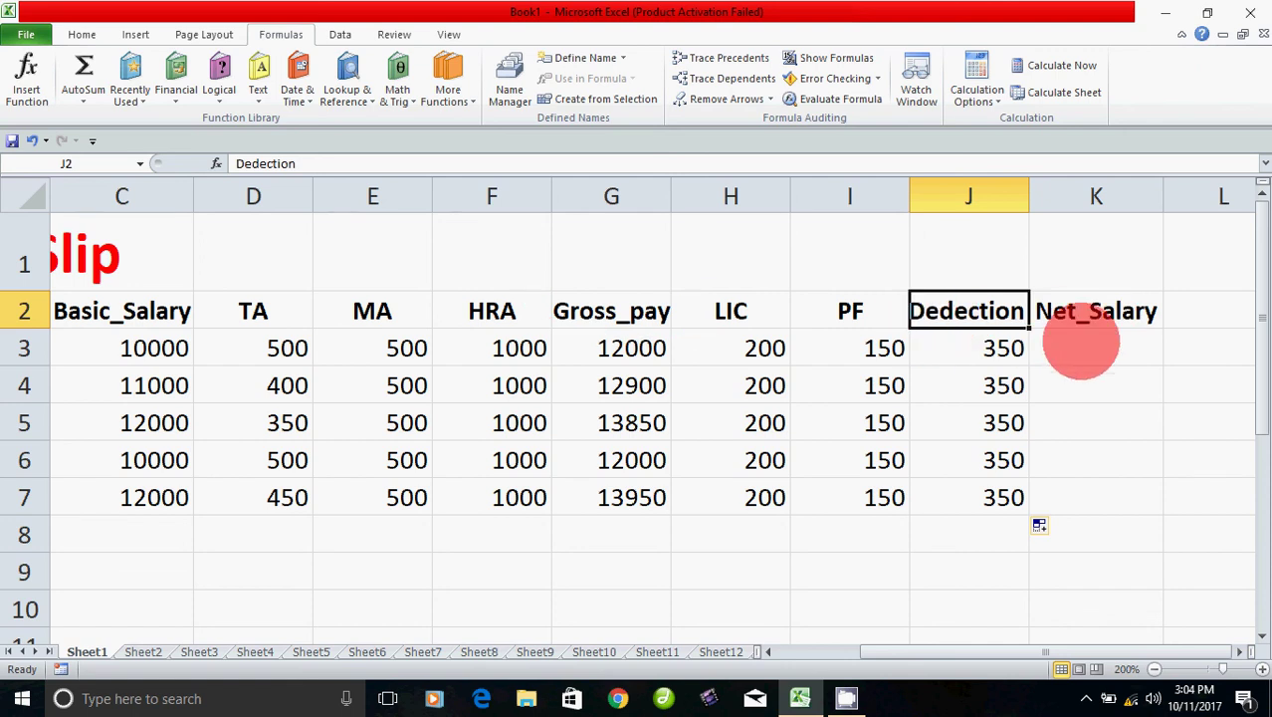
pyautogui.click(1081, 344)
pyautogui.write('=')
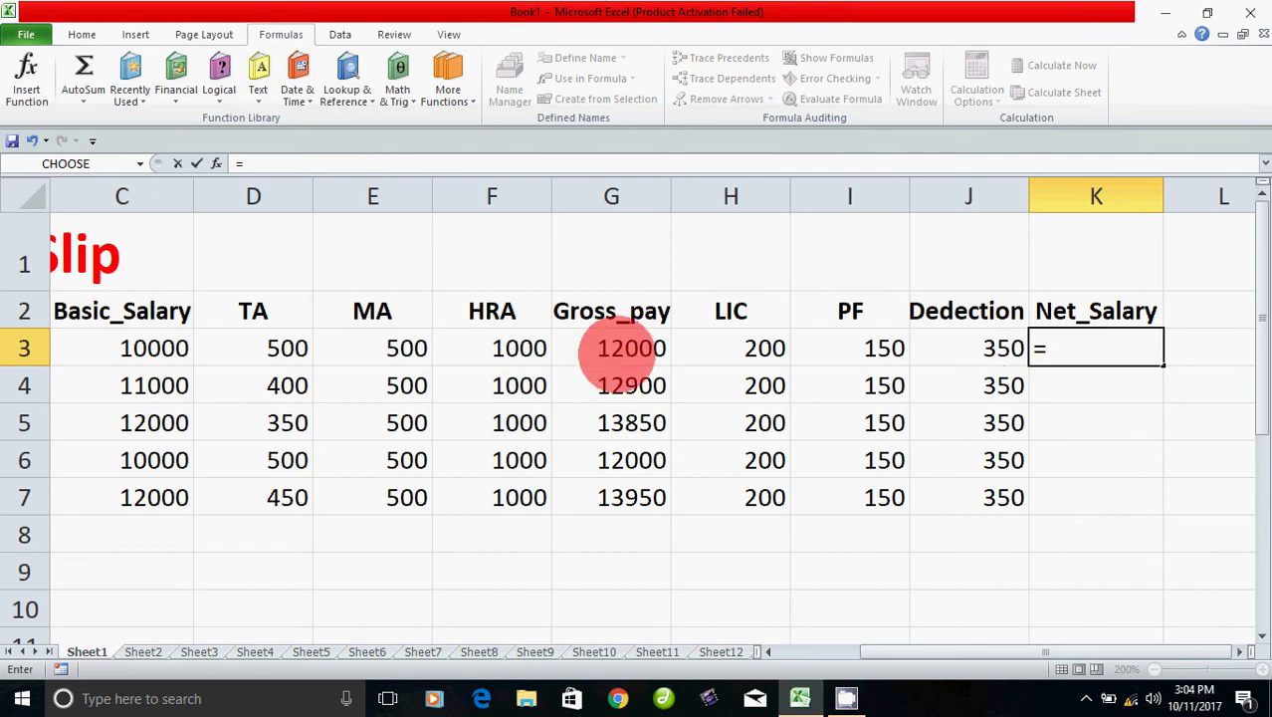
# - Enter =G3-J3 in K3 and copy it down through K7
pyautogui.click(623, 358)
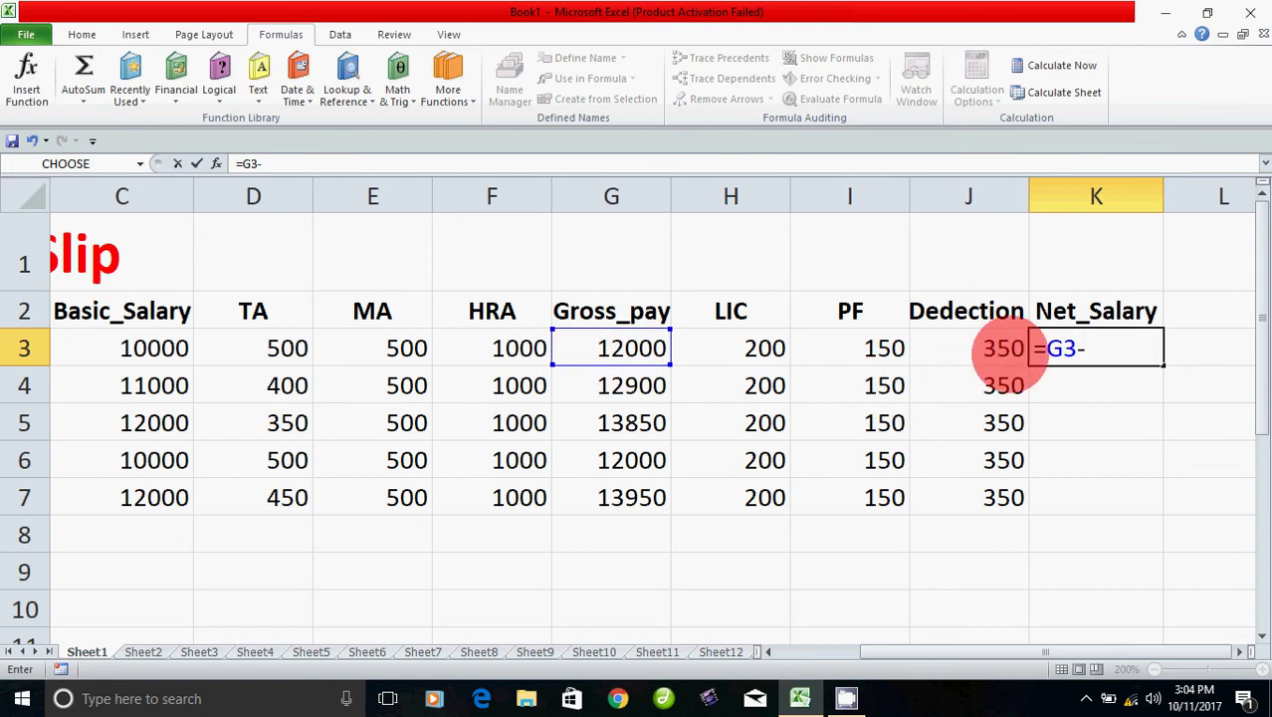
pyautogui.click(987, 350)
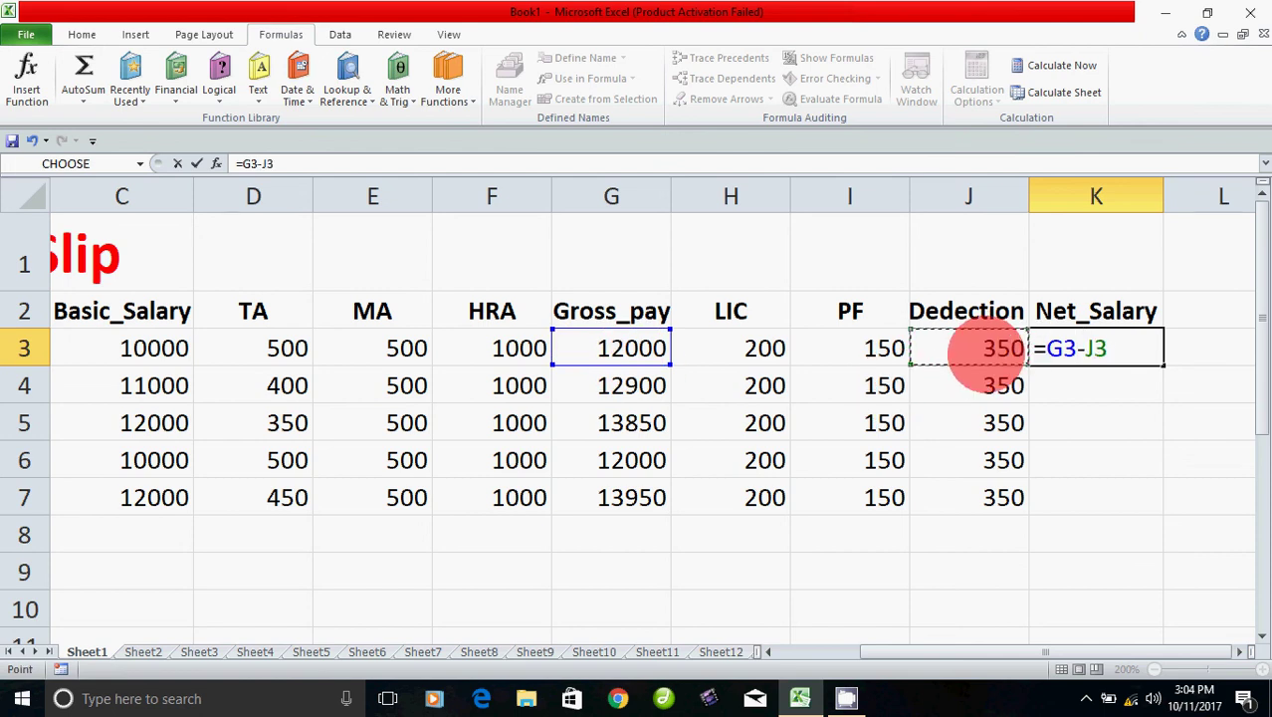
pyautogui.press('Return')
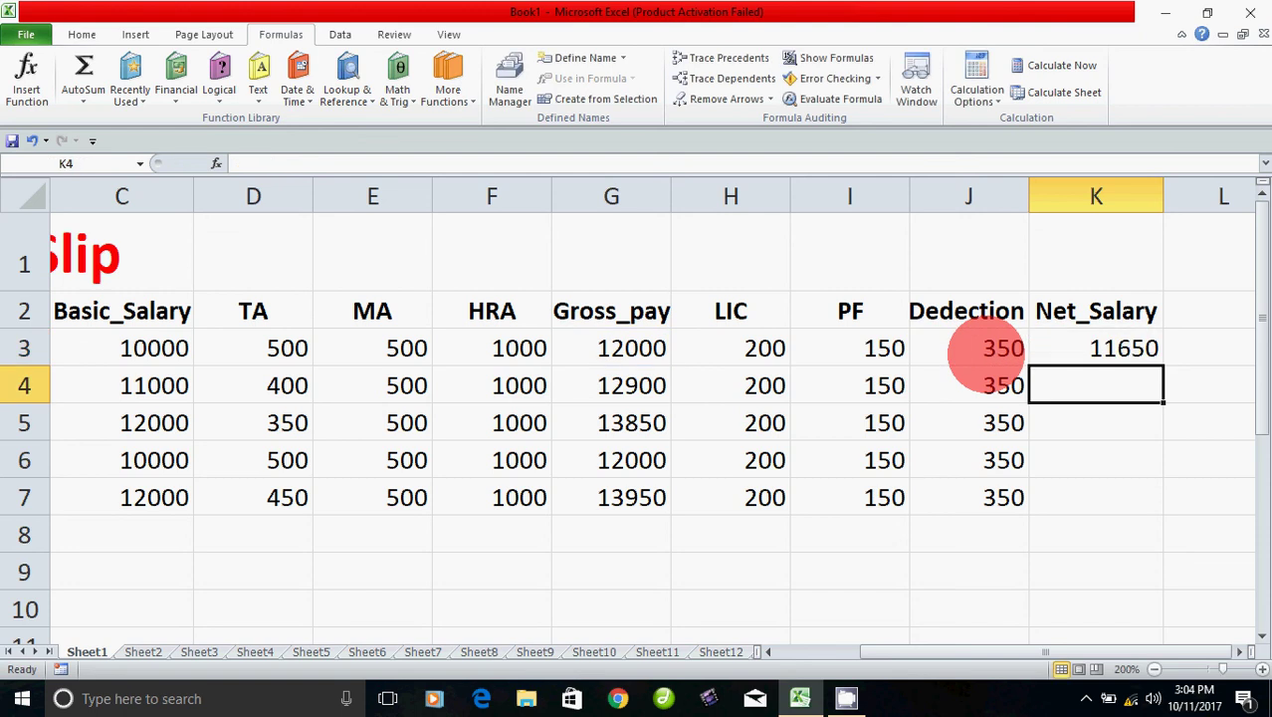
pyautogui.click(1104, 343)
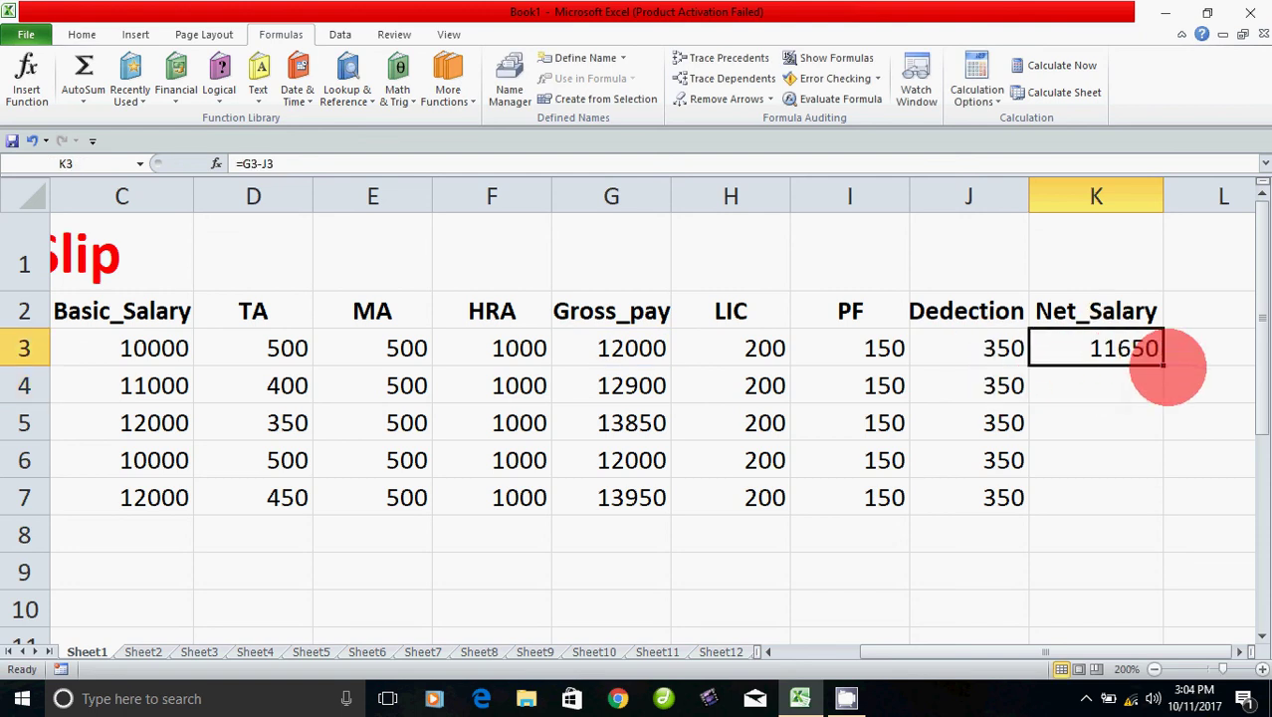
pyautogui.moveTo(1162, 366); pyautogui.dragTo(1159, 502)
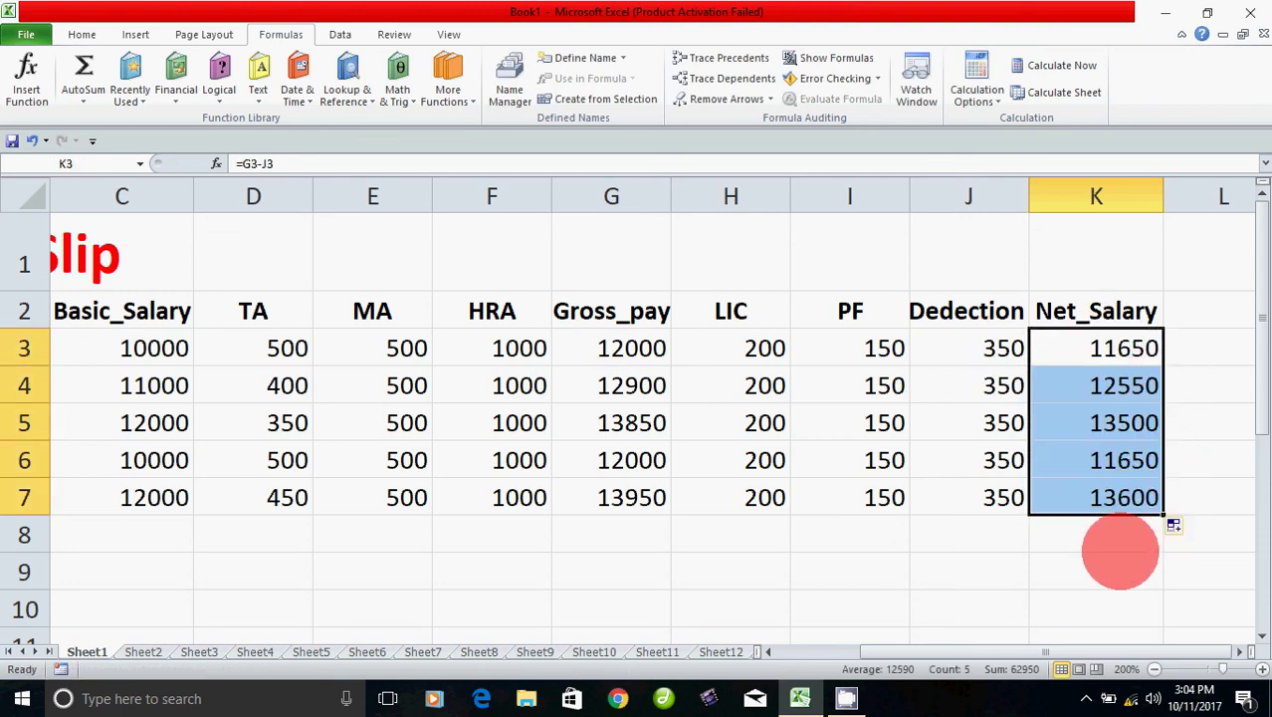
pyautogui.click(1110, 545)
# - Check each Net_Salary result in K3 through K7, from 11650 to 13600
pyautogui.click(1156, 351)
pyautogui.click(1149, 386)
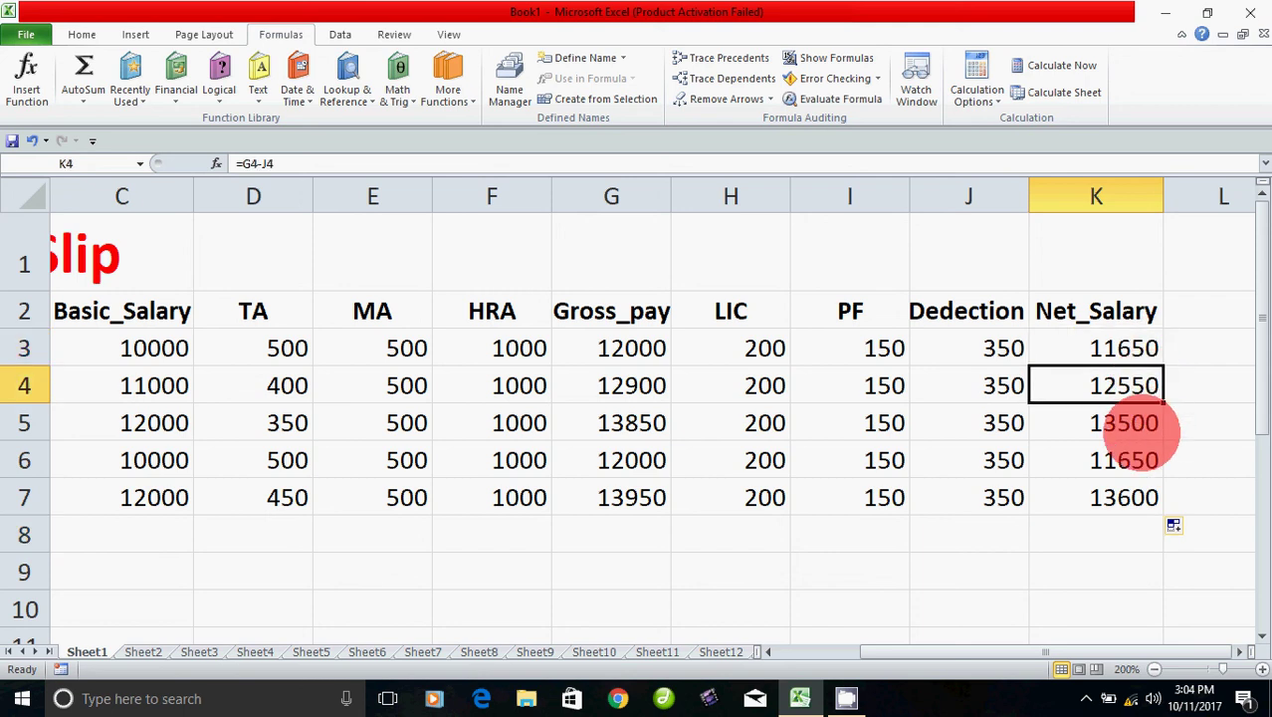
pyautogui.click(1144, 423)
pyautogui.click(1134, 460)
pyautogui.click(1136, 497)
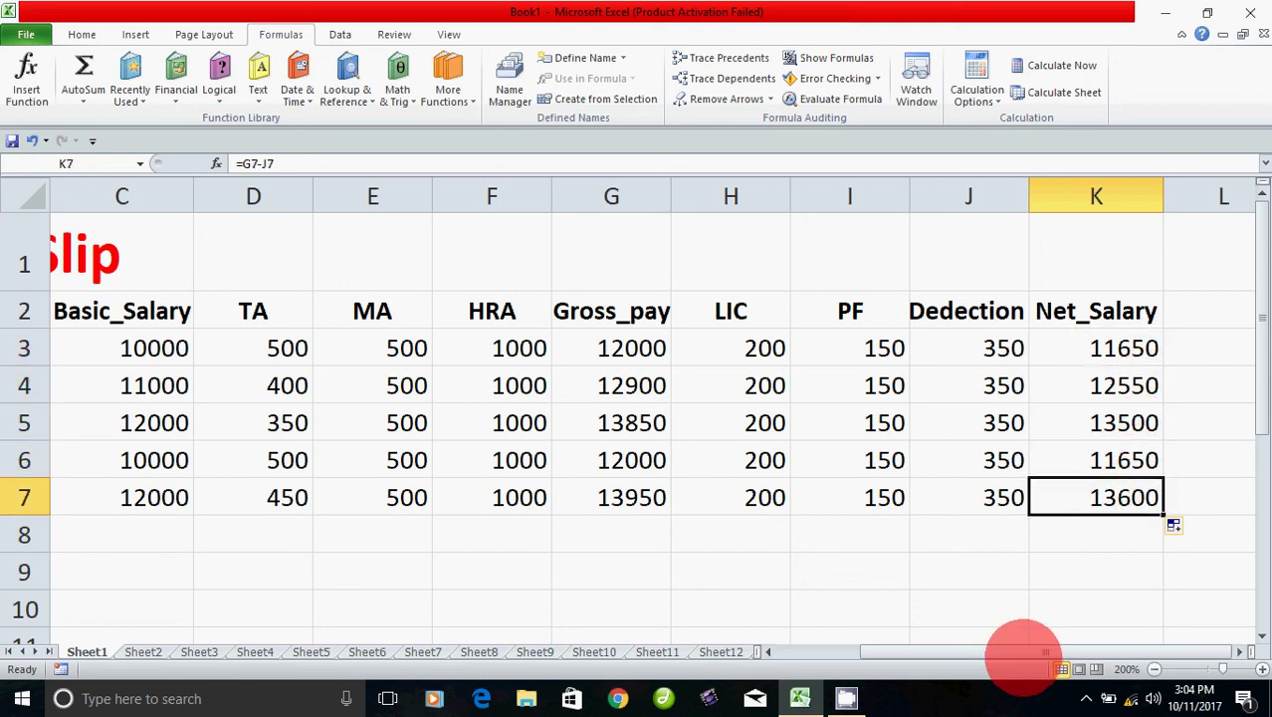
pyautogui.moveTo(1030, 650); pyautogui.dragTo(806, 645)
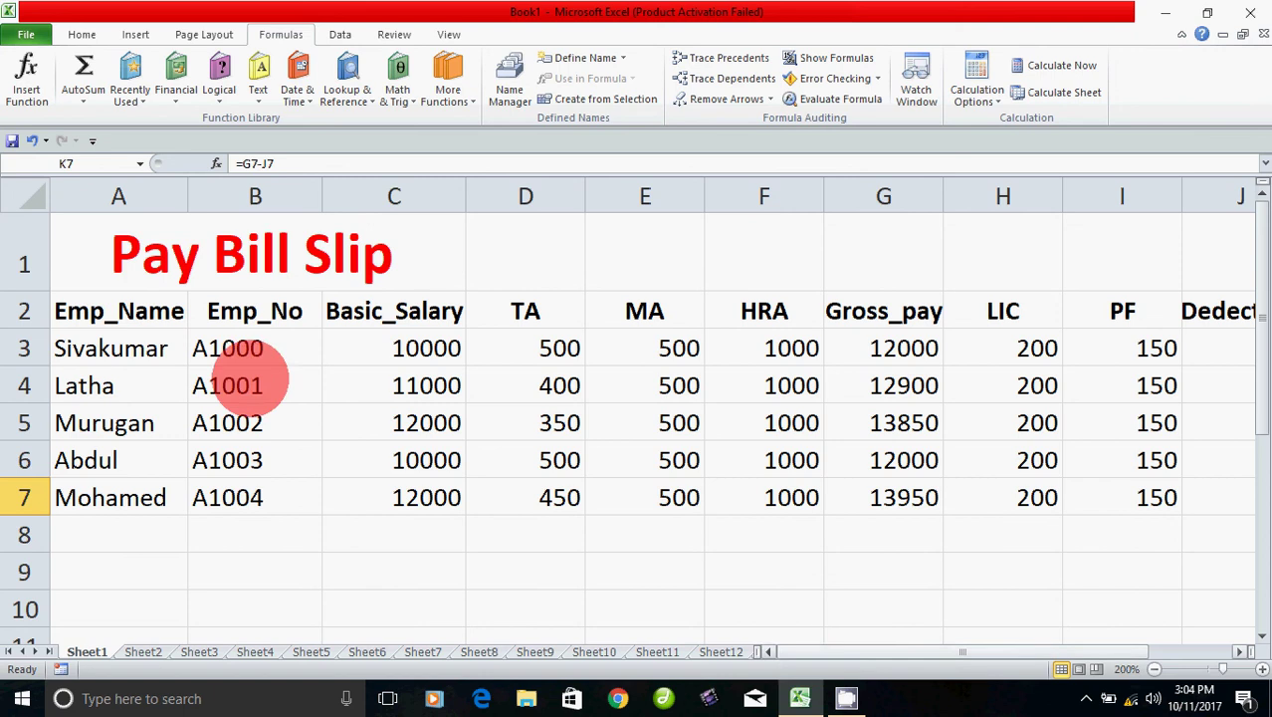
pyautogui.click(183, 261)
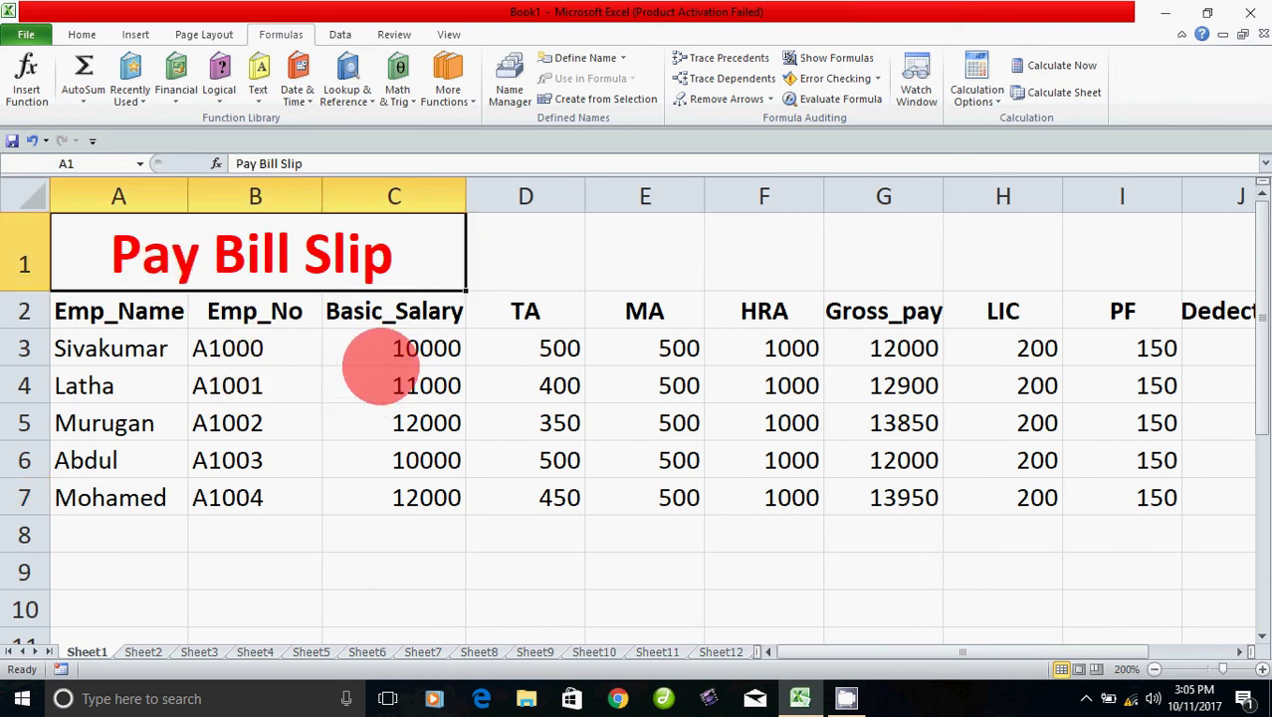
pyautogui.click(139, 348)
pyautogui.click(362, 353)
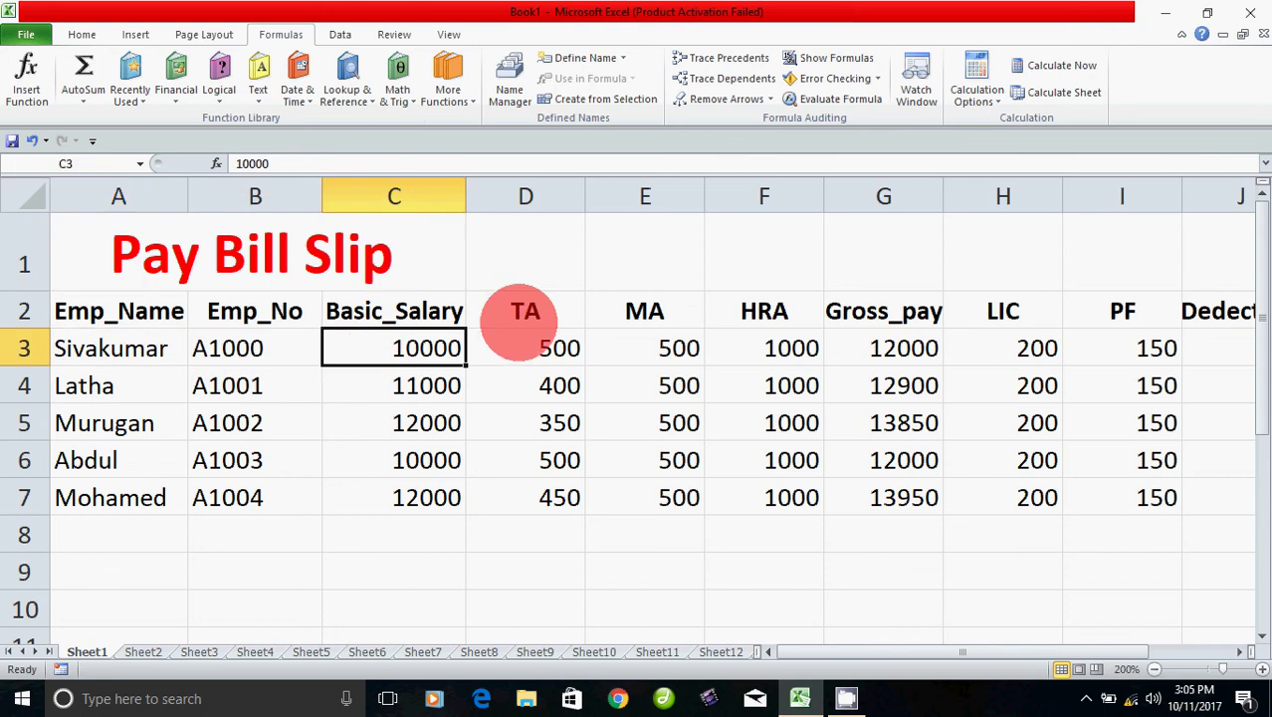
pyautogui.click(522, 313)
pyautogui.click(667, 309)
pyautogui.click(852, 304)
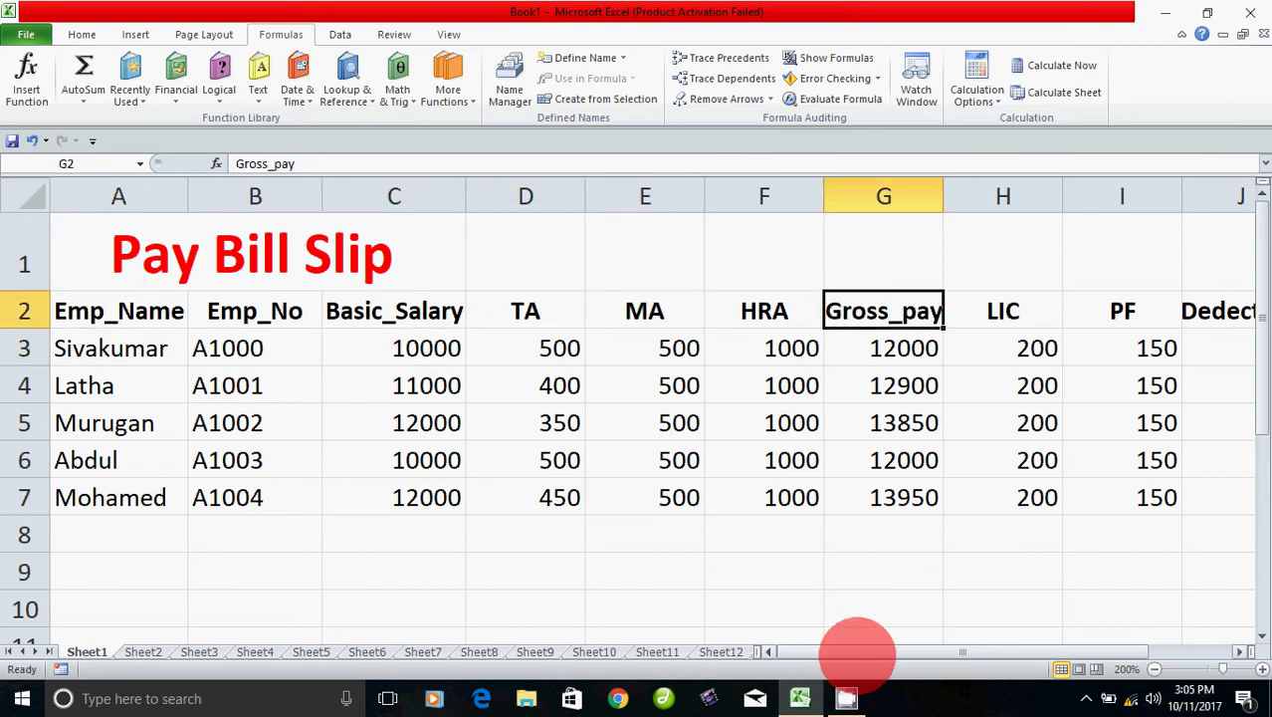
pyautogui.moveTo(876, 652)
pyautogui.mouseDown()
pyautogui.moveTo(1022, 648)
pyautogui.moveTo(896, 648)
pyautogui.mouseUp()
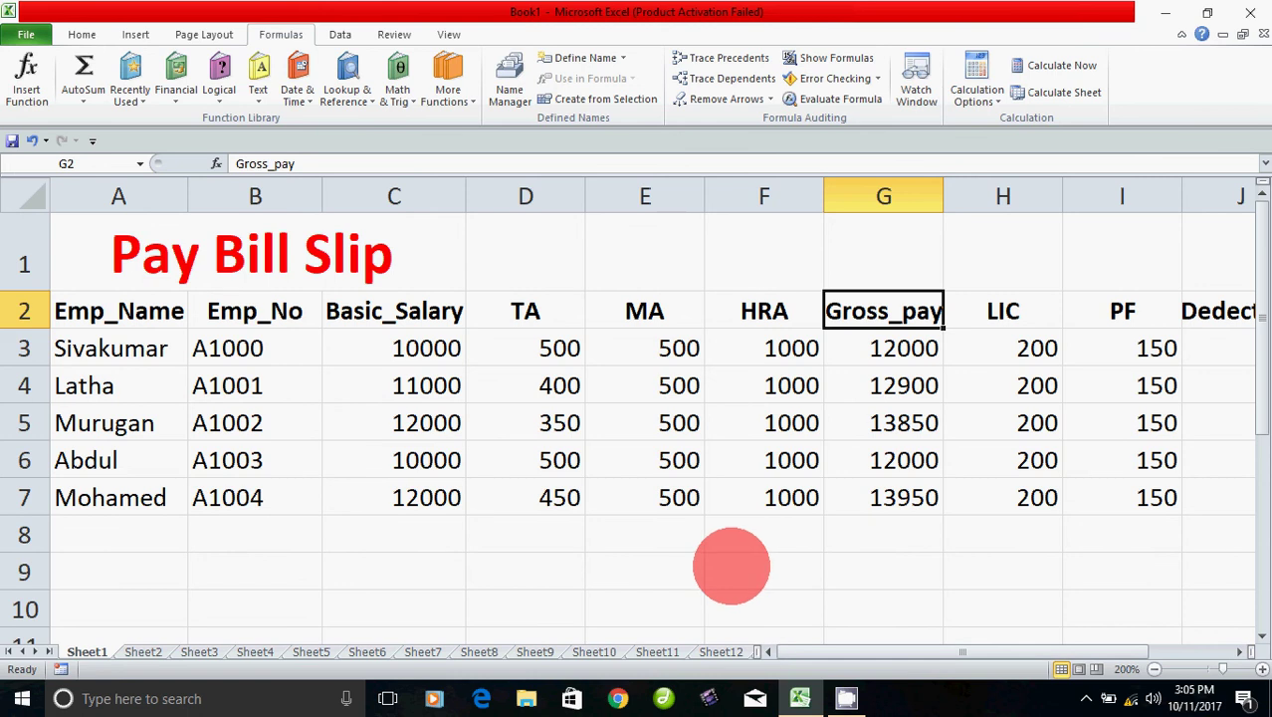
pyautogui.moveTo(837, 652)
pyautogui.mouseDown()
pyautogui.moveTo(919, 653)
pyautogui.moveTo(803, 653)
pyautogui.moveTo(914, 652)
pyautogui.moveTo(814, 638)
pyautogui.mouseUp()
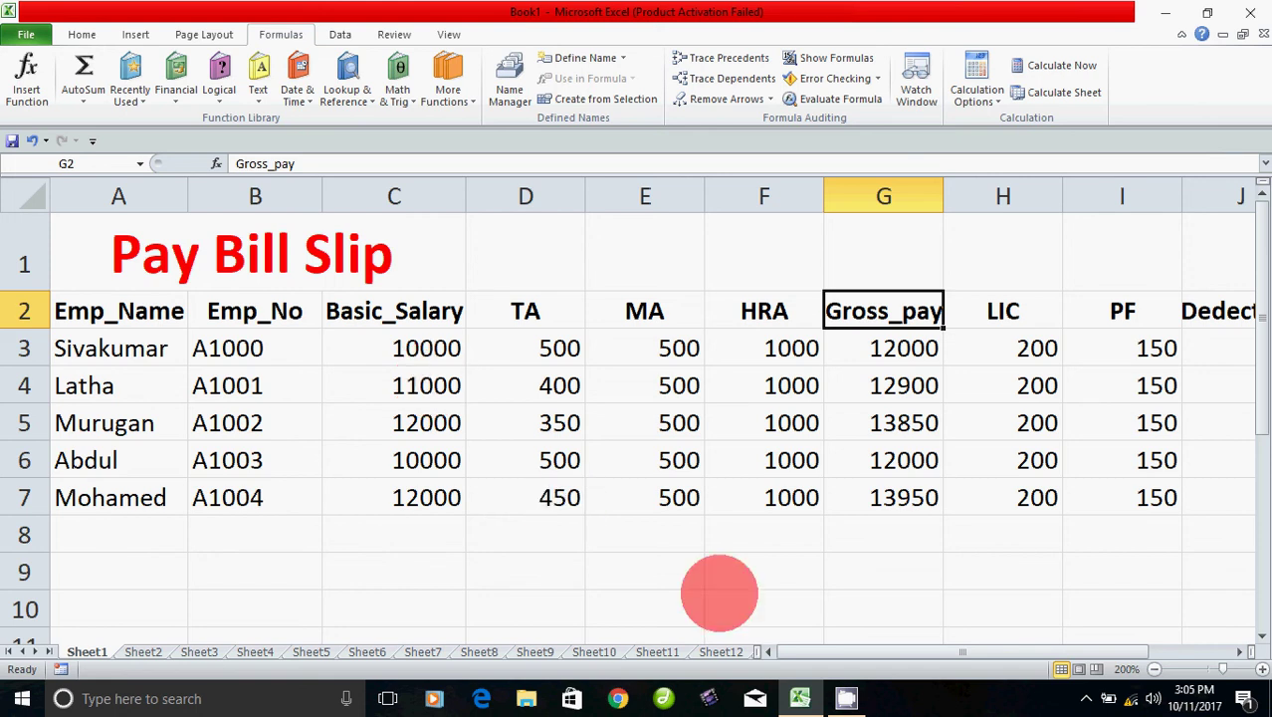
pyautogui.moveTo(820, 652)
pyautogui.mouseDown()
pyautogui.moveTo(862, 653)
pyautogui.moveTo(822, 652)
pyautogui.mouseUp()
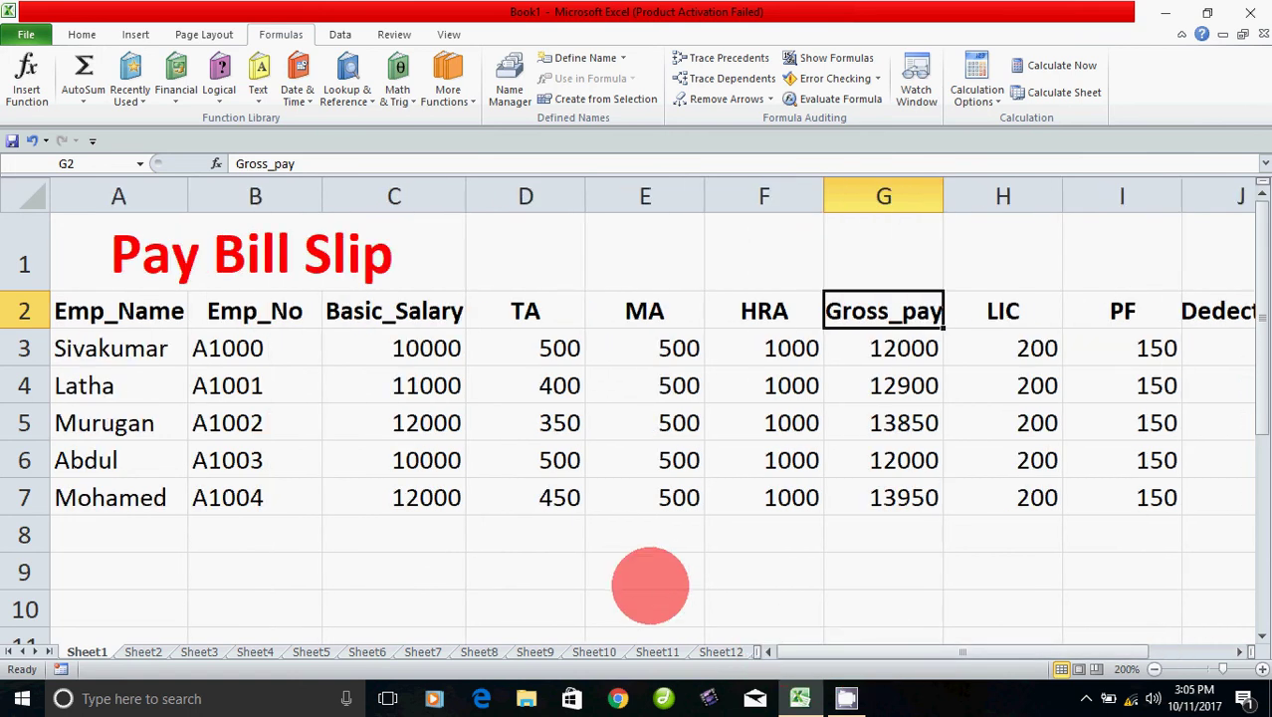